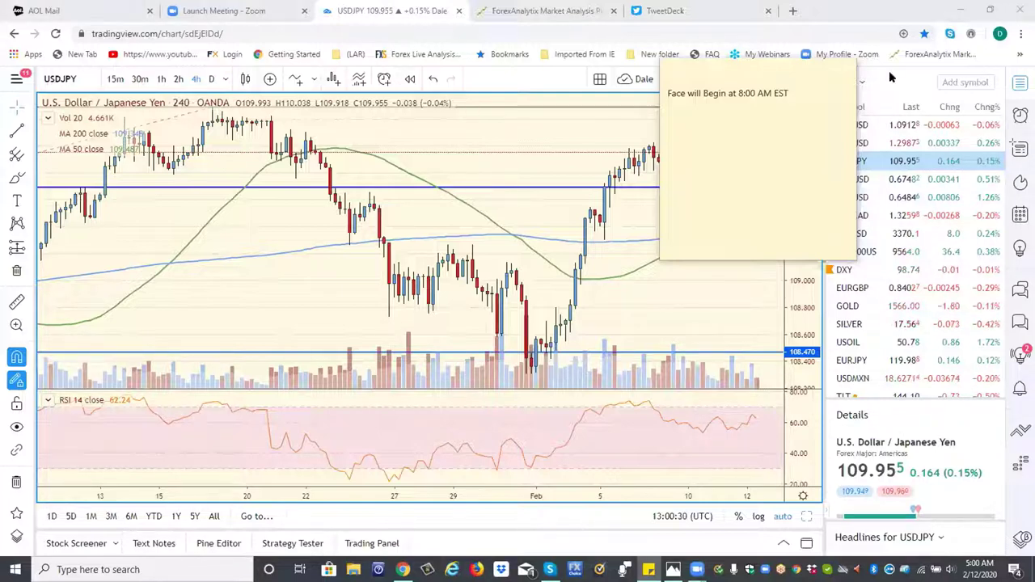
# Step: Close the reminder note and move USDJPY through daily and 4-hour candles to hourly
pyautogui.click(834, 71)
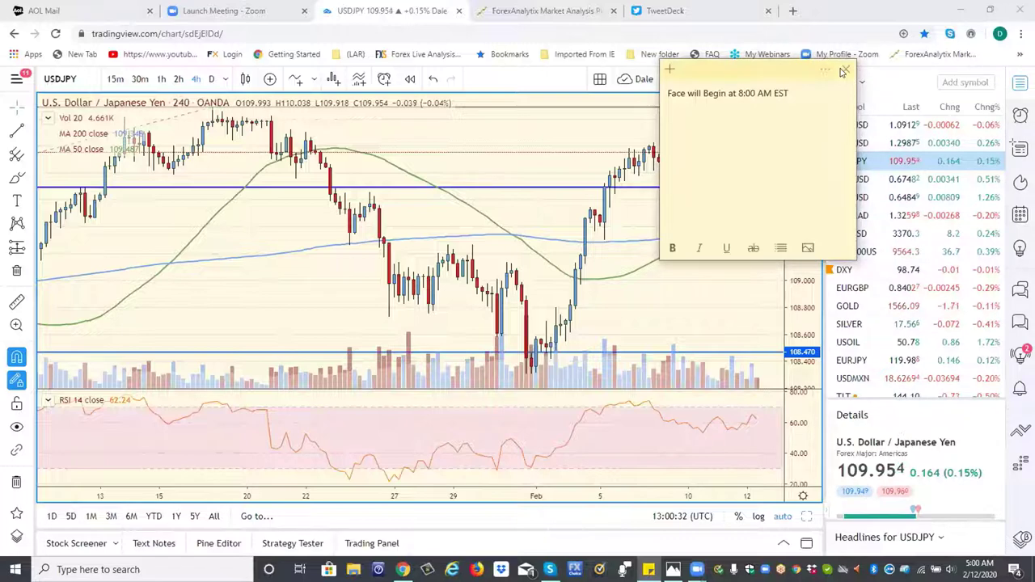
pyautogui.click(844, 72)
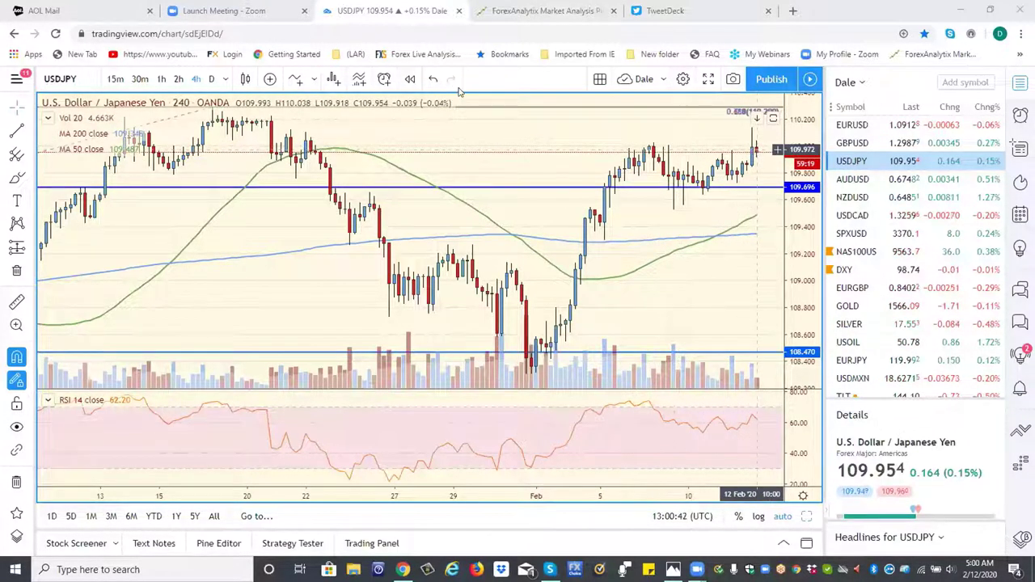
pyautogui.click(212, 78)
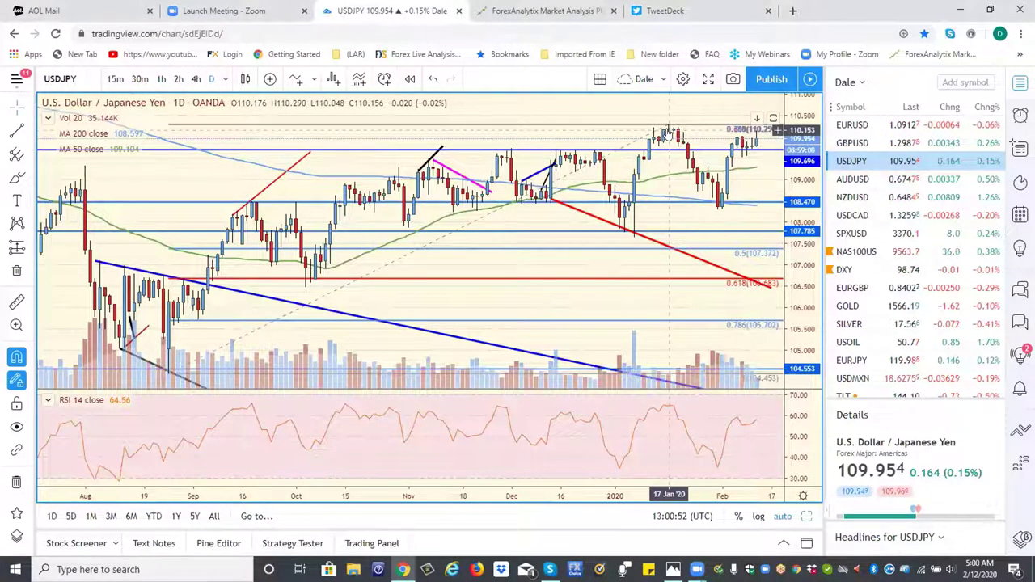
pyautogui.click(195, 80)
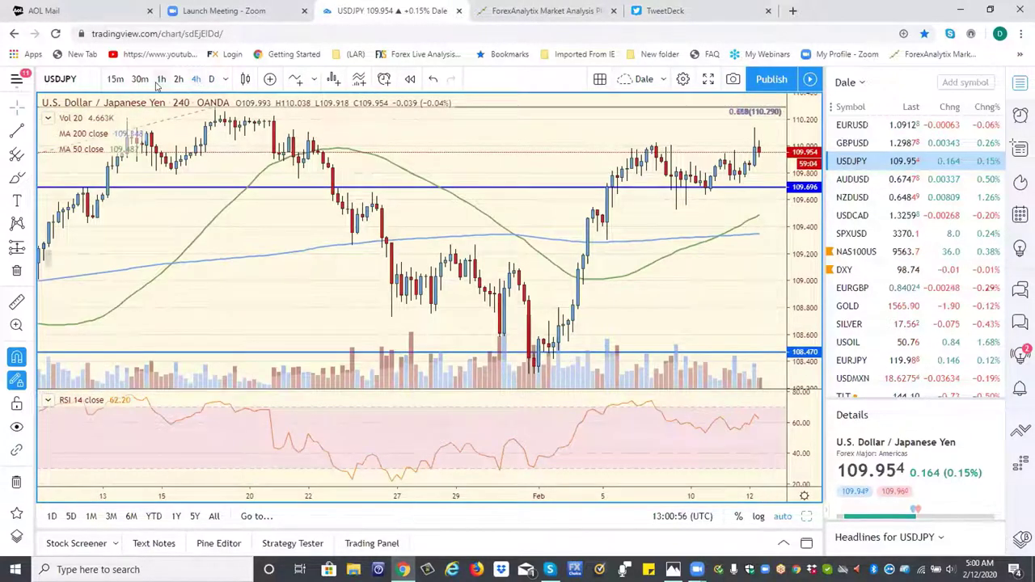
pyautogui.click(159, 81)
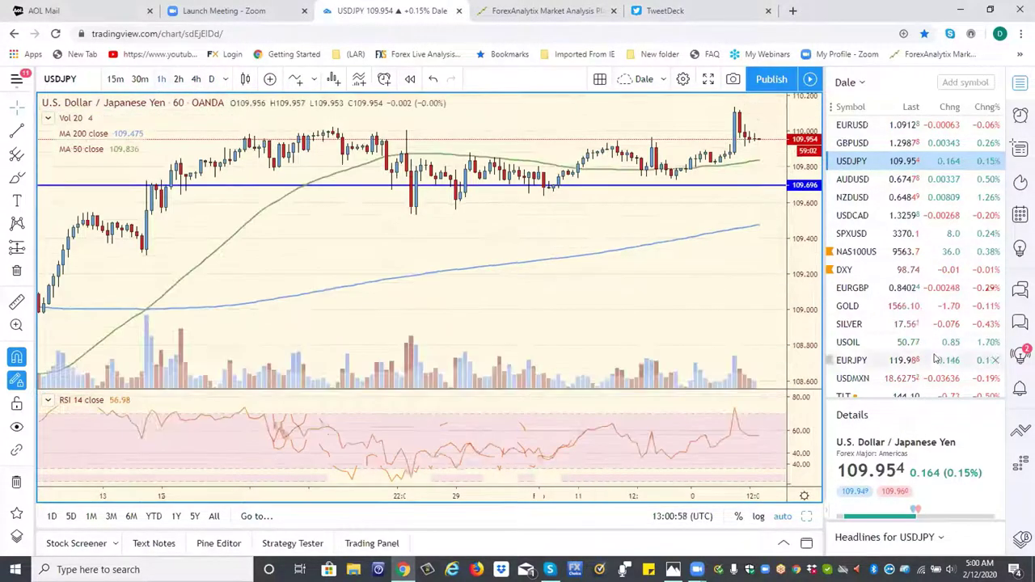
pyautogui.click(860, 236)
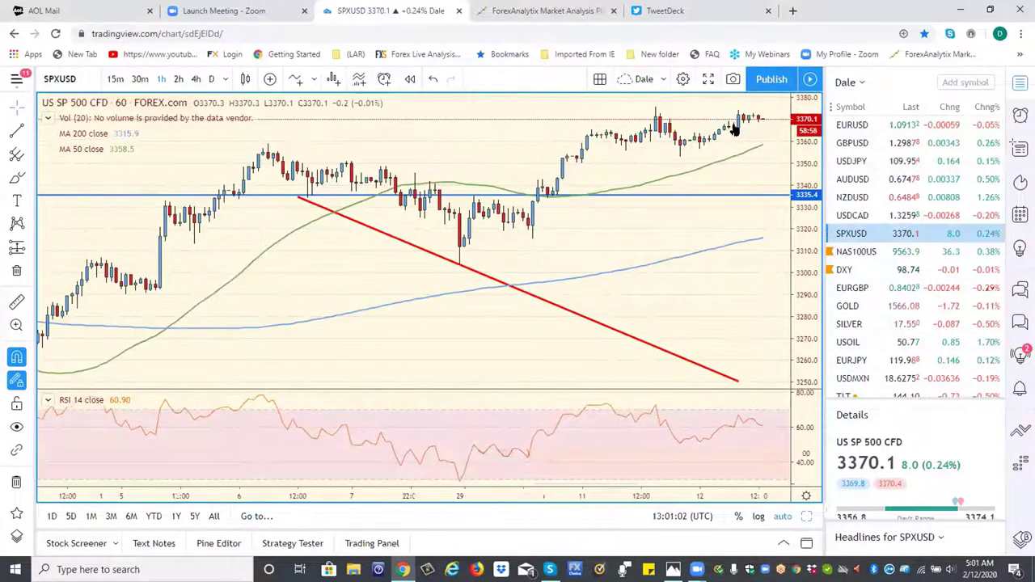
# Step: View the S&P 500 on 4-hour candles, then return it to hourly candles
pyautogui.click(196, 80)
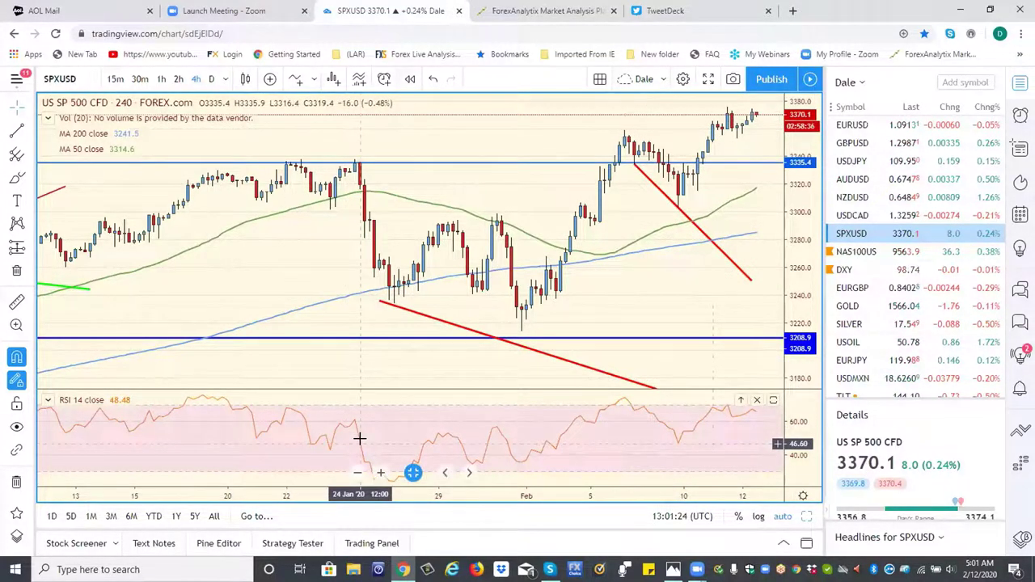
pyautogui.click(161, 79)
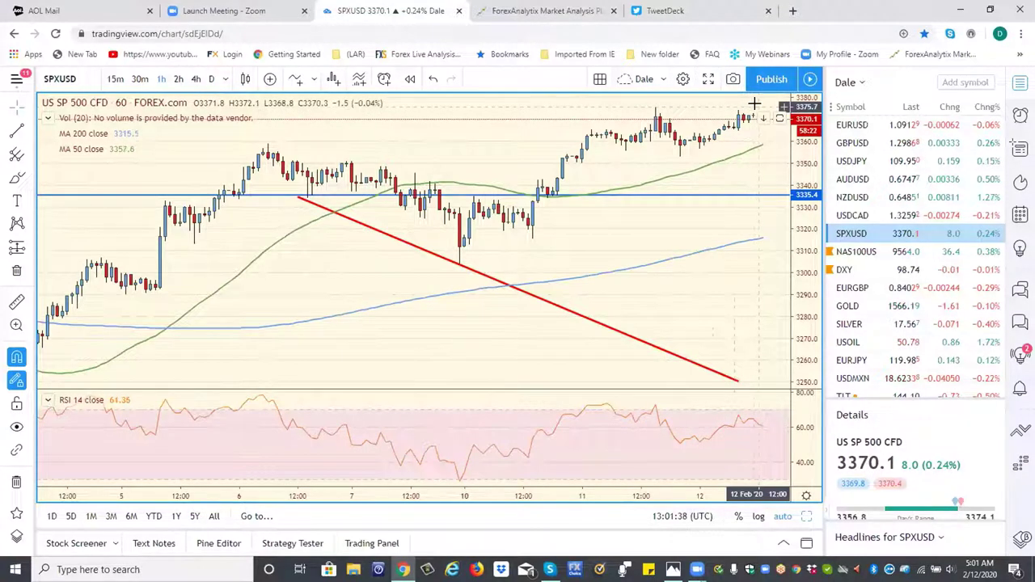
pyautogui.click(846, 127)
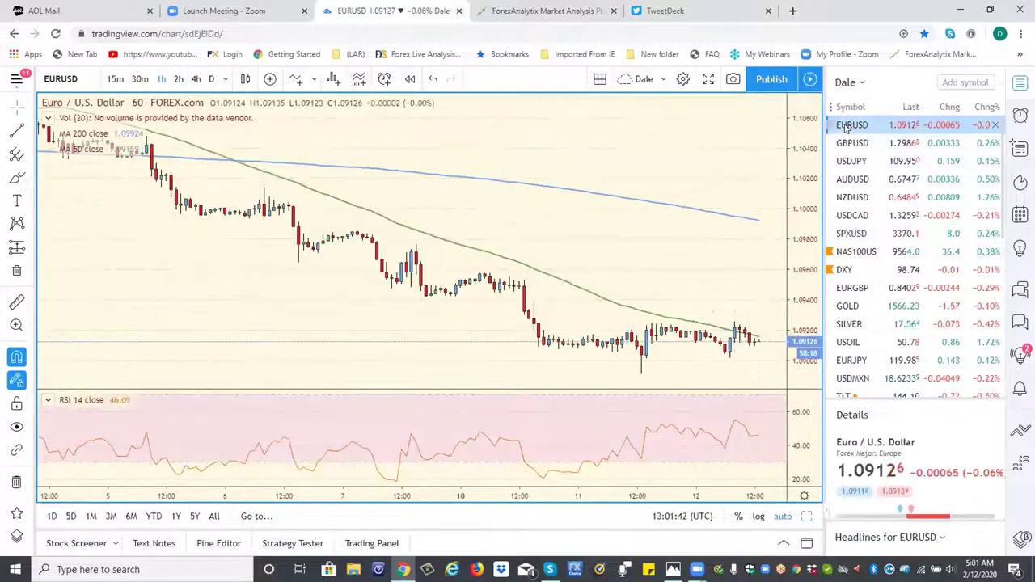
# Step: Open EURGBP, step it from 4-hour to daily candles, and select the lower red trend line
pyautogui.click(851, 291)
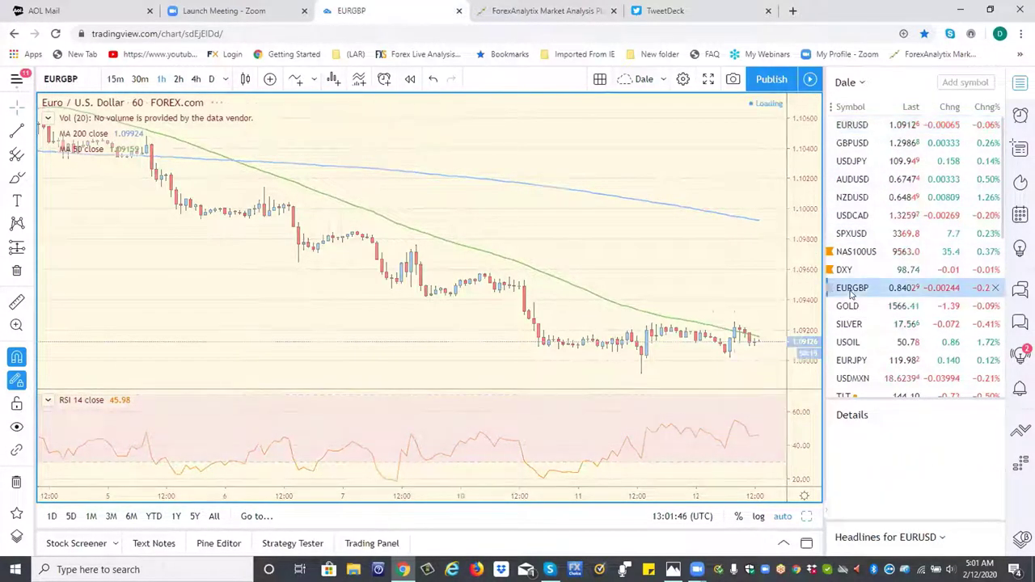
pyautogui.click(192, 81)
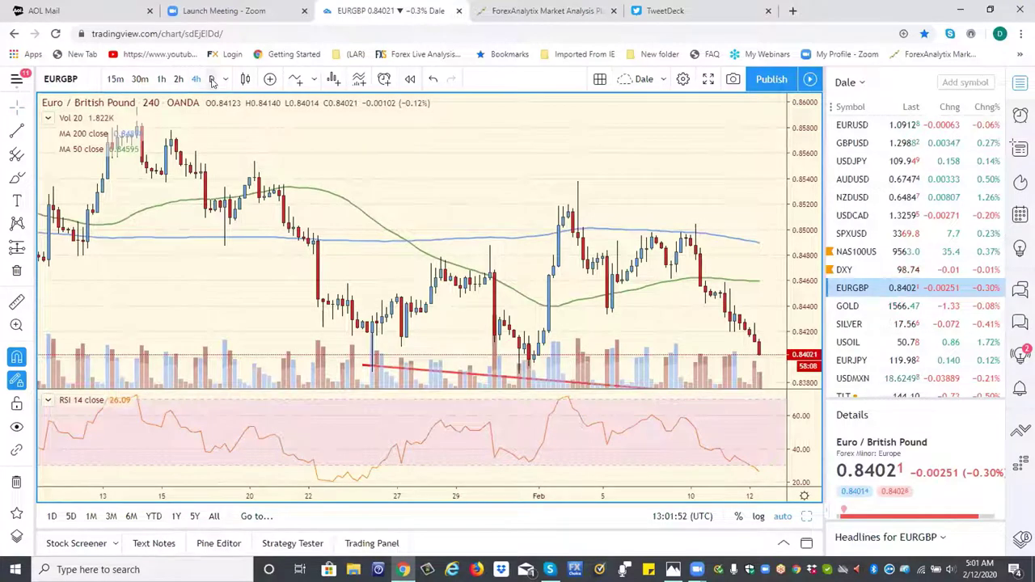
pyautogui.click(211, 80)
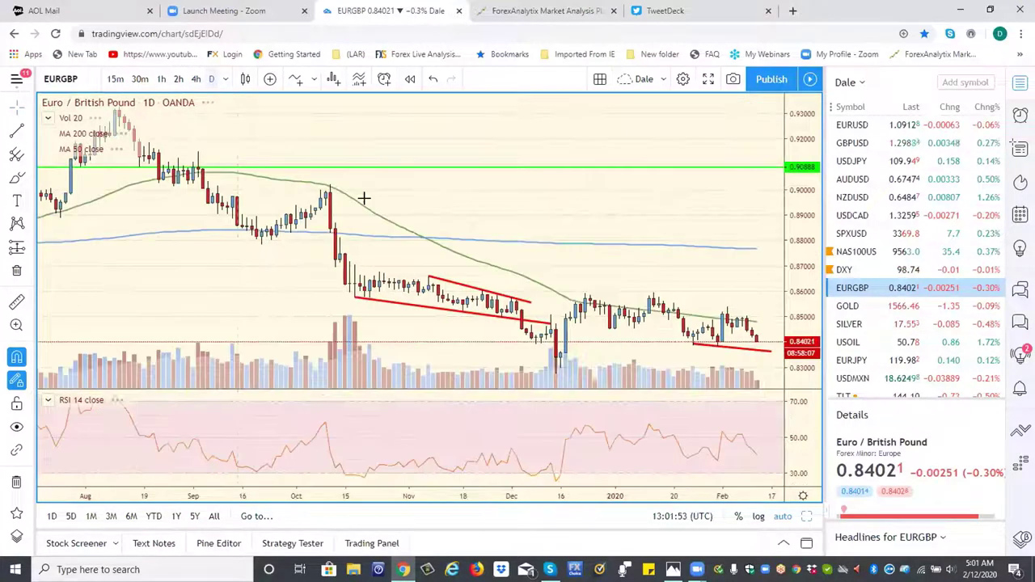
pyautogui.click(755, 348)
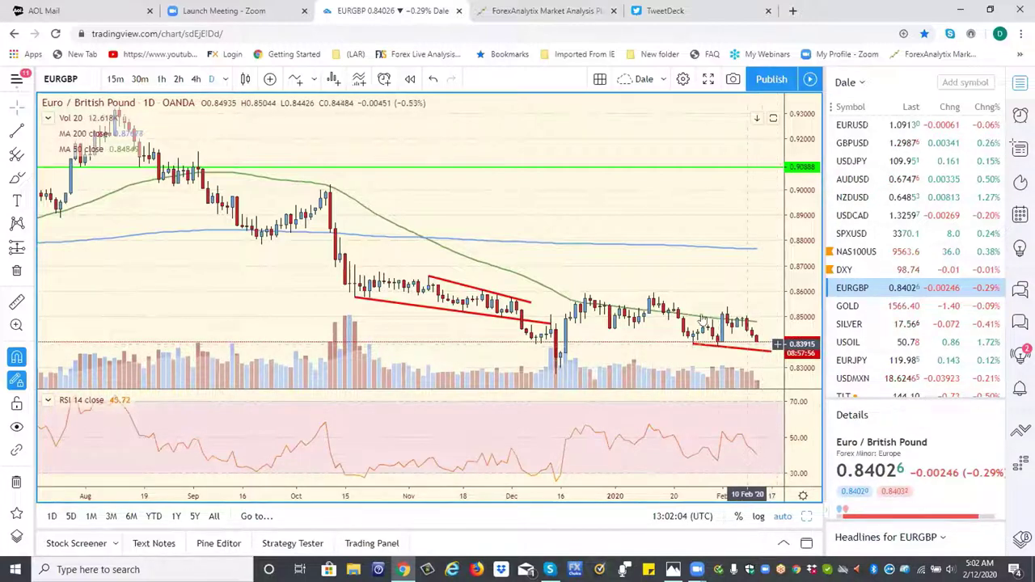
pyautogui.click(29, 129)
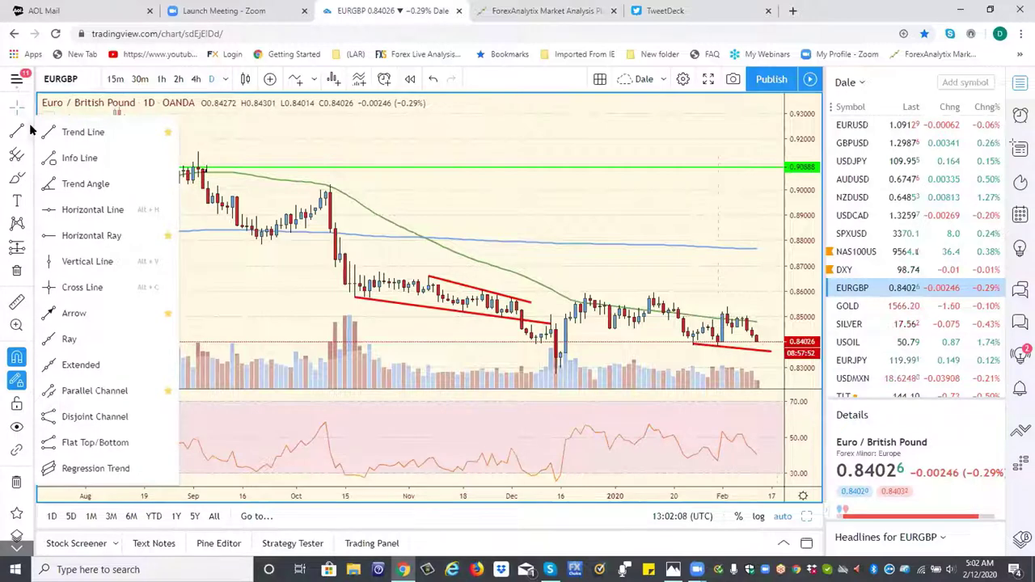
# Step: Draw a trend line from the mid-January high past the latest bars, cancelling an accidental second line
pyautogui.click(94, 134)
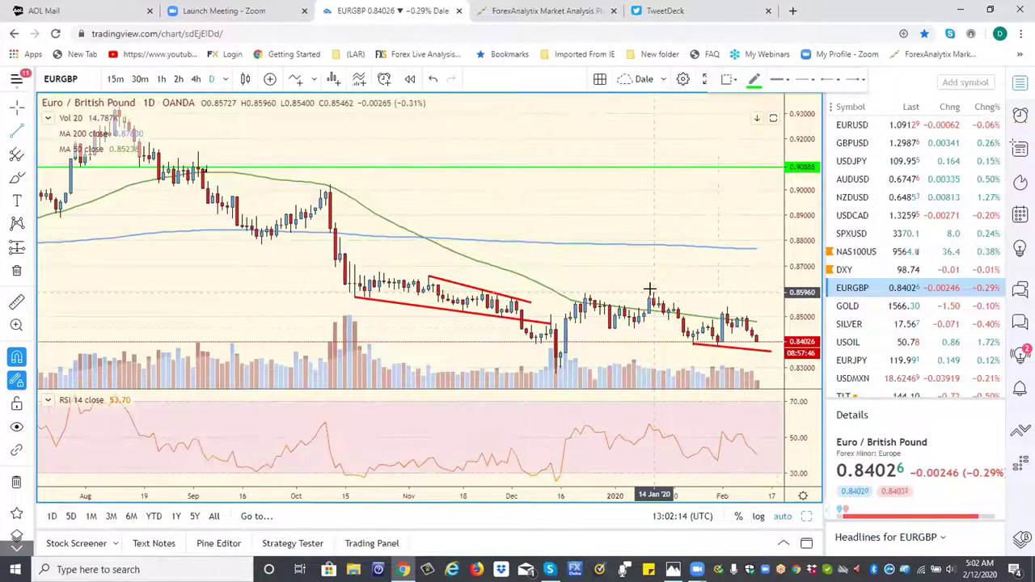
pyautogui.click(649, 290)
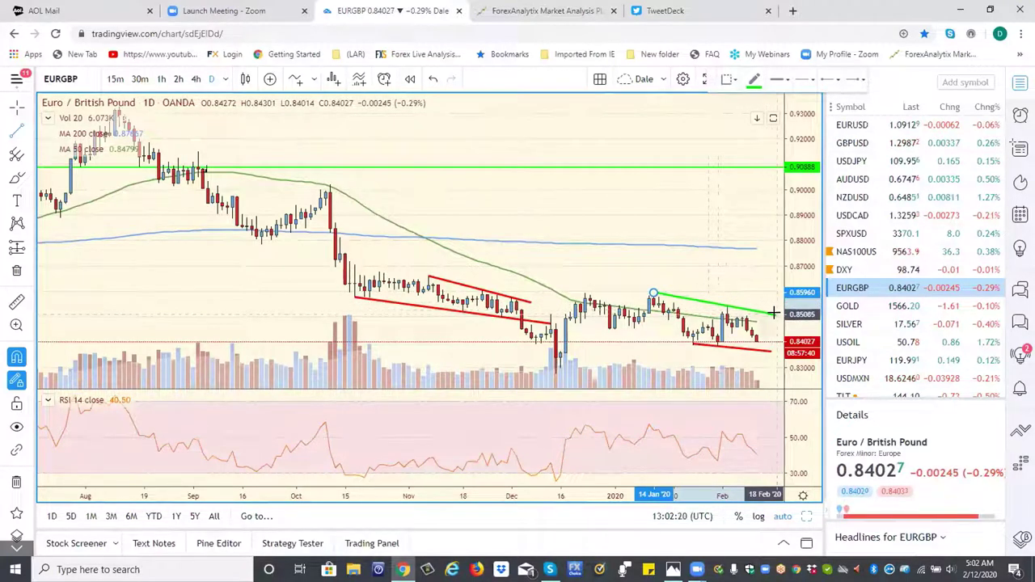
pyautogui.click(774, 314)
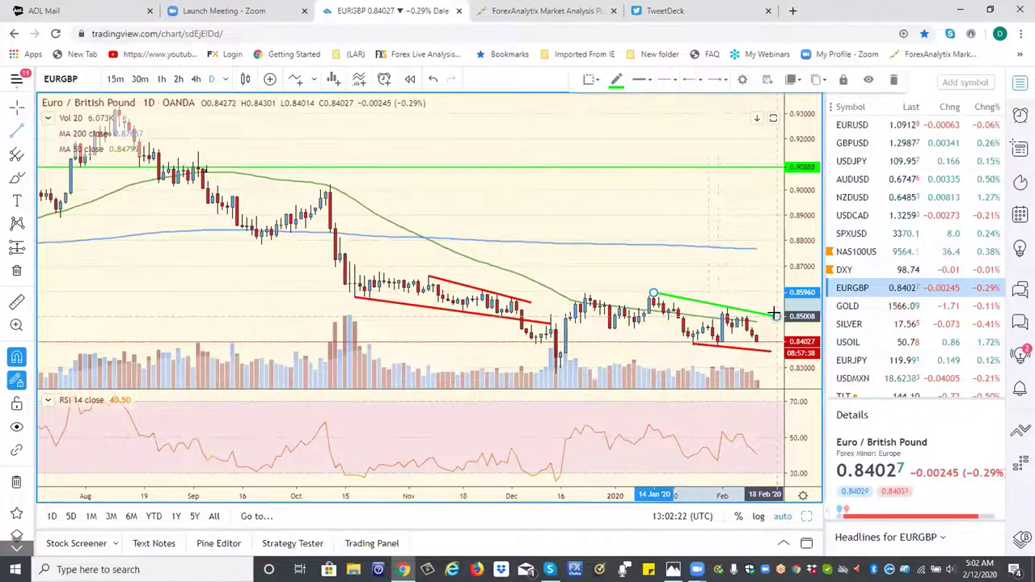
pyautogui.click(775, 315)
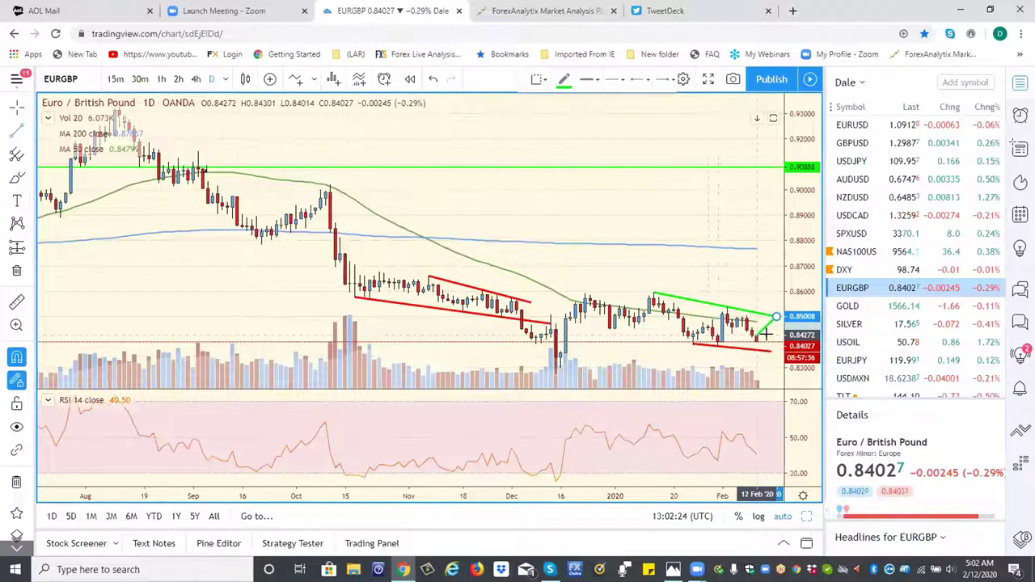
pyautogui.press('Escape')
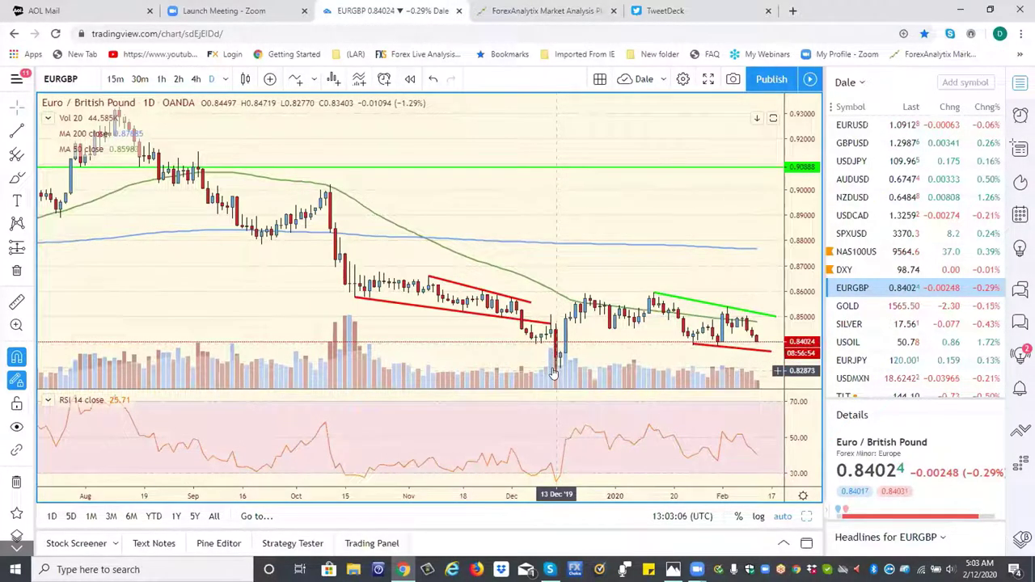
pyautogui.click(853, 125)
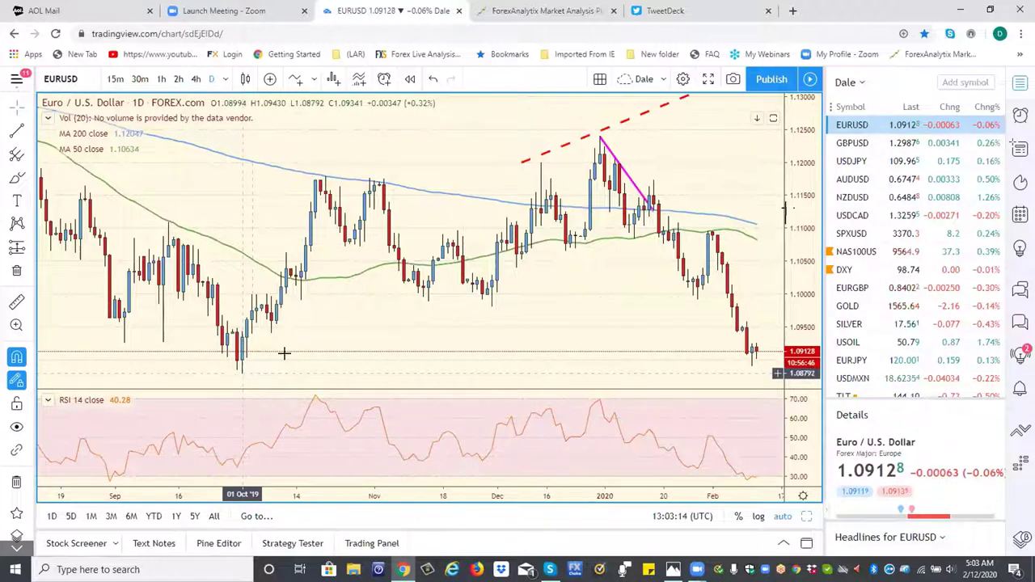
# Step: Open USDCAD from the watchlist and pick the weekly interval from the interval list
pyautogui.click(860, 216)
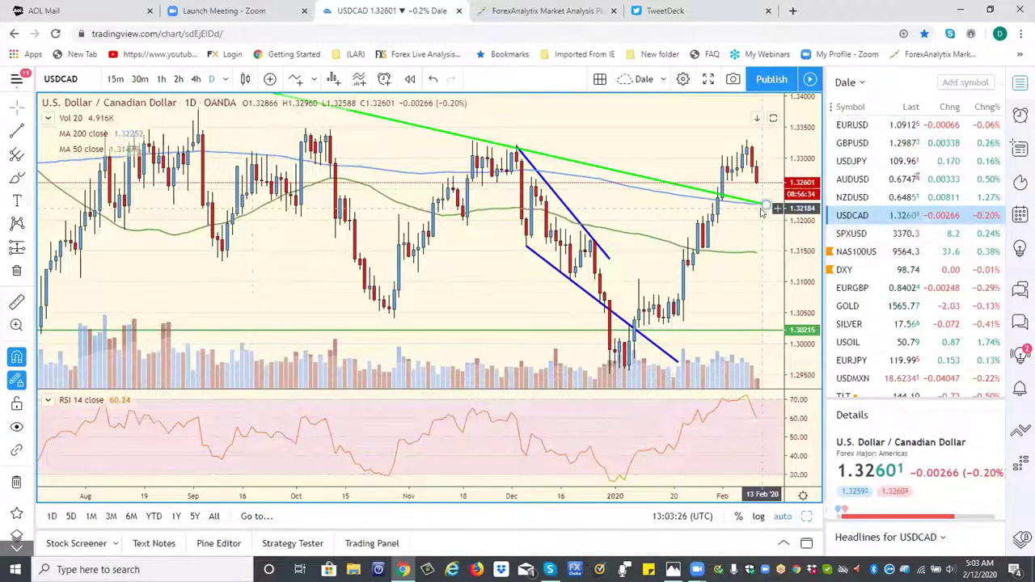
pyautogui.click(227, 80)
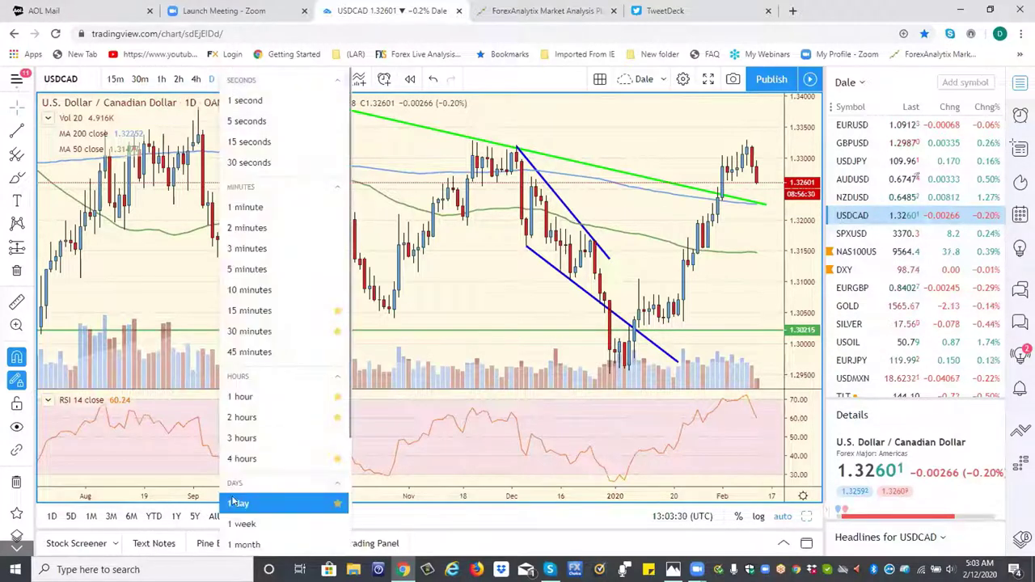
pyautogui.click(242, 524)
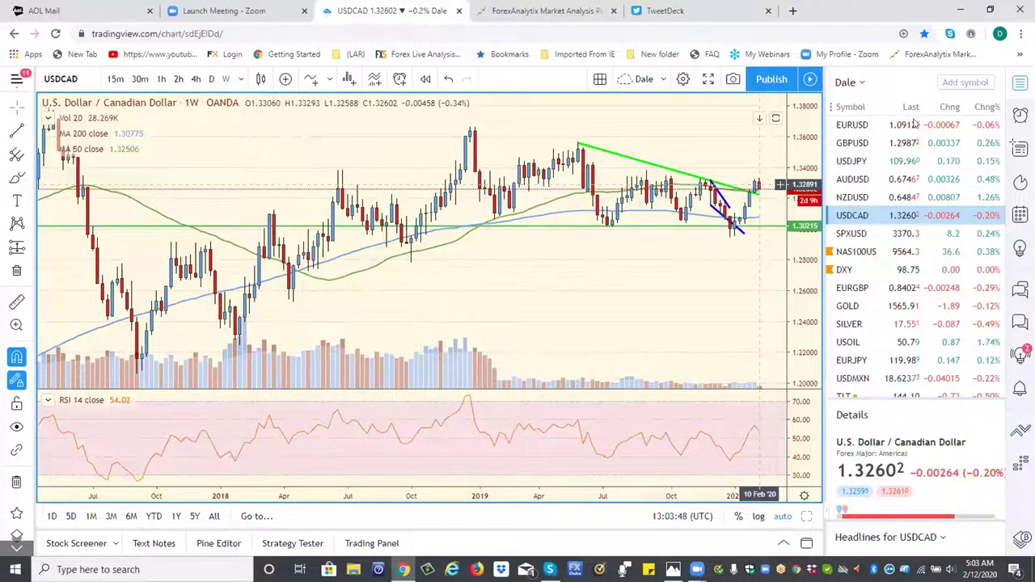
# Step: View GOLD on 4-hour candles, then open the TNX yield chart on daily candles
pyautogui.click(846, 309)
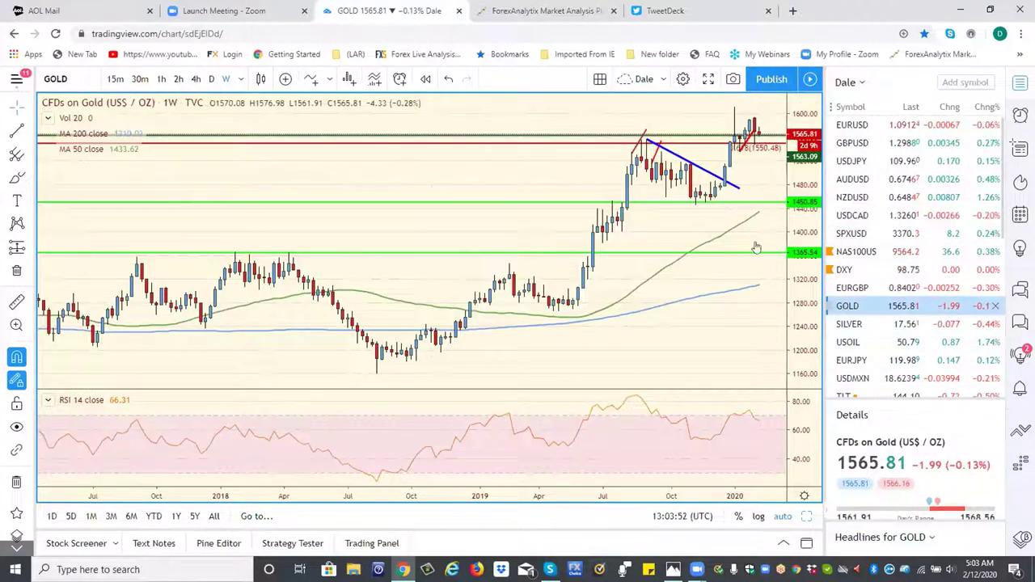
pyautogui.click(195, 78)
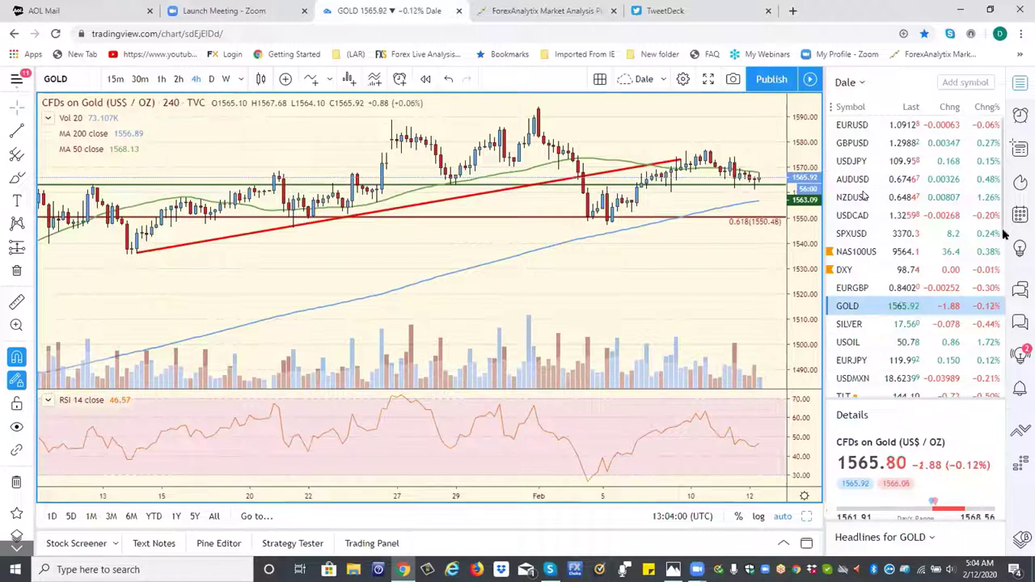
pyautogui.scroll(-1, 1004, 234)
pyautogui.scroll(-3, 1003, 237)
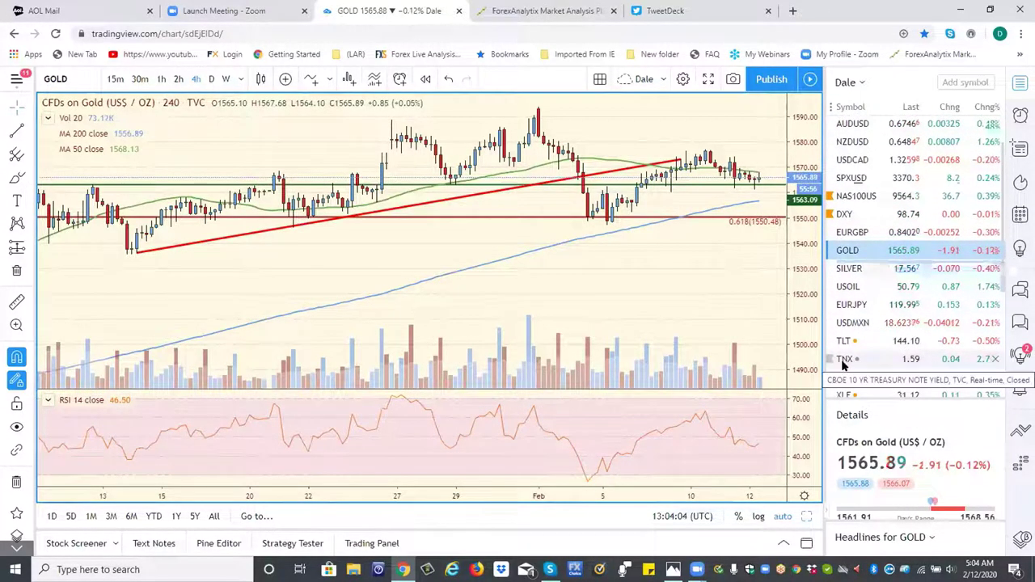
pyautogui.click(843, 362)
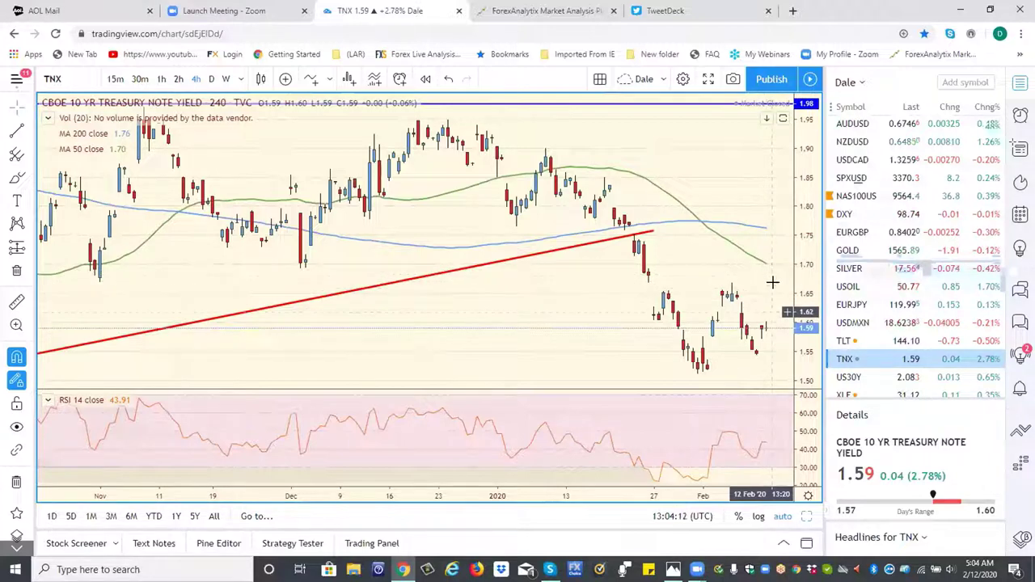
pyautogui.click(212, 79)
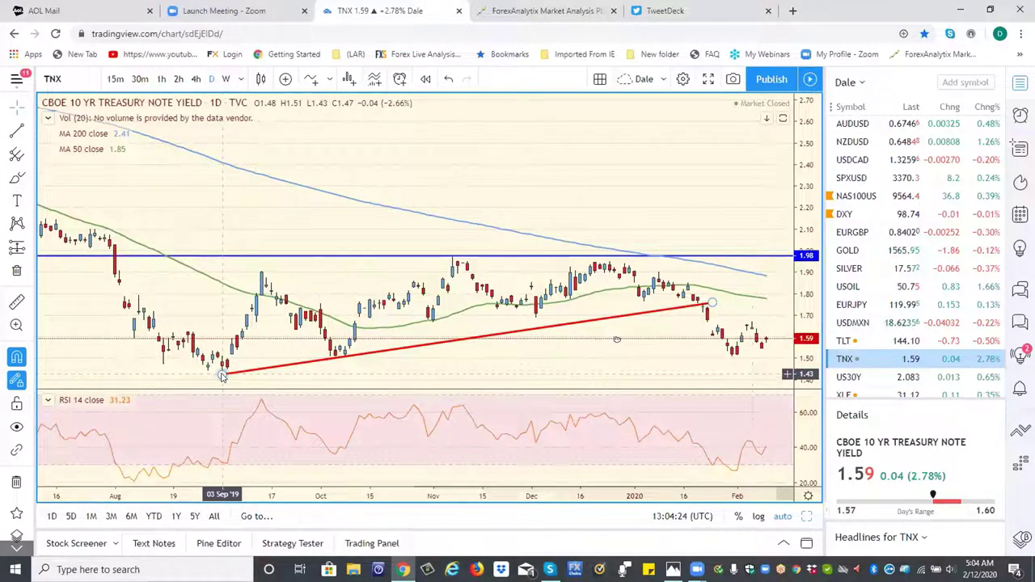
pyautogui.click(860, 379)
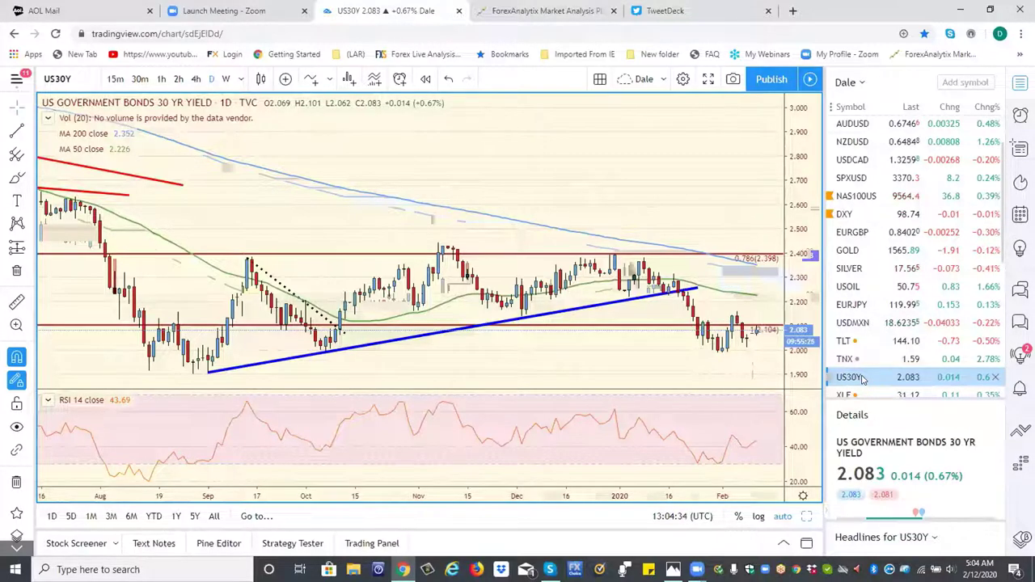
# Step: Open the TLT bond ETF chart and scroll the watchlist back to the top
pyautogui.click(844, 343)
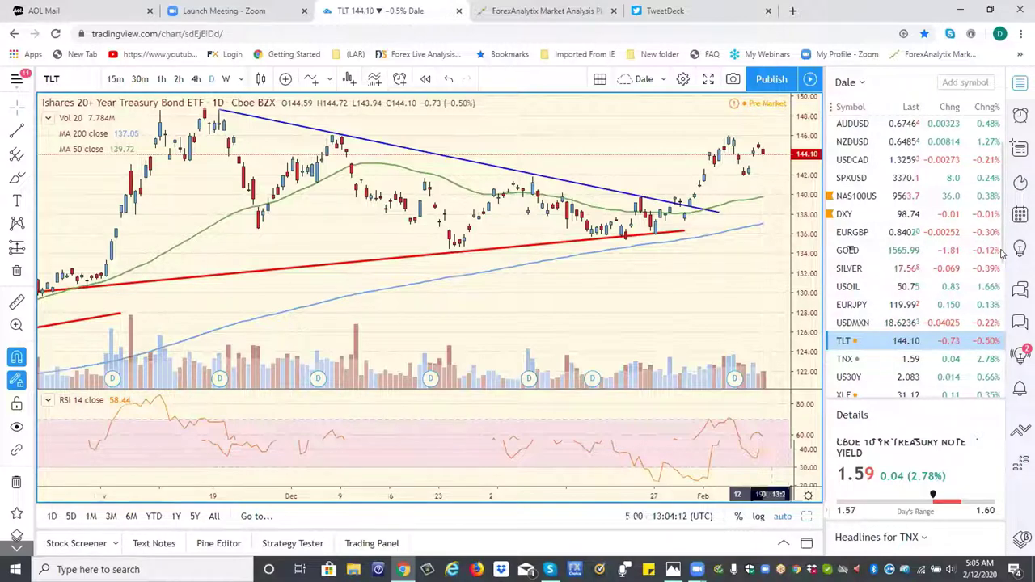
pyautogui.scroll(2, 1001, 253)
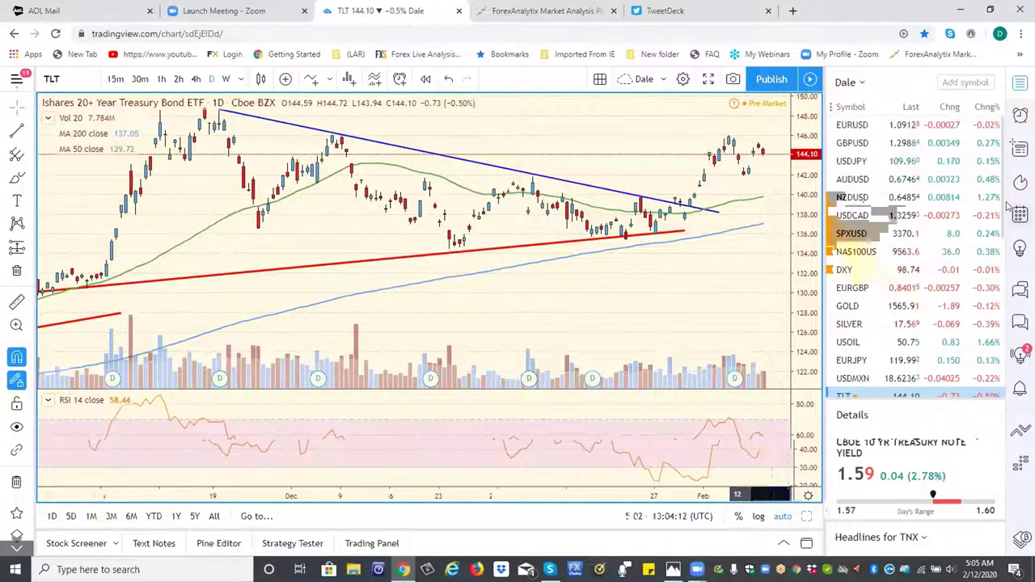
pyautogui.click(851, 144)
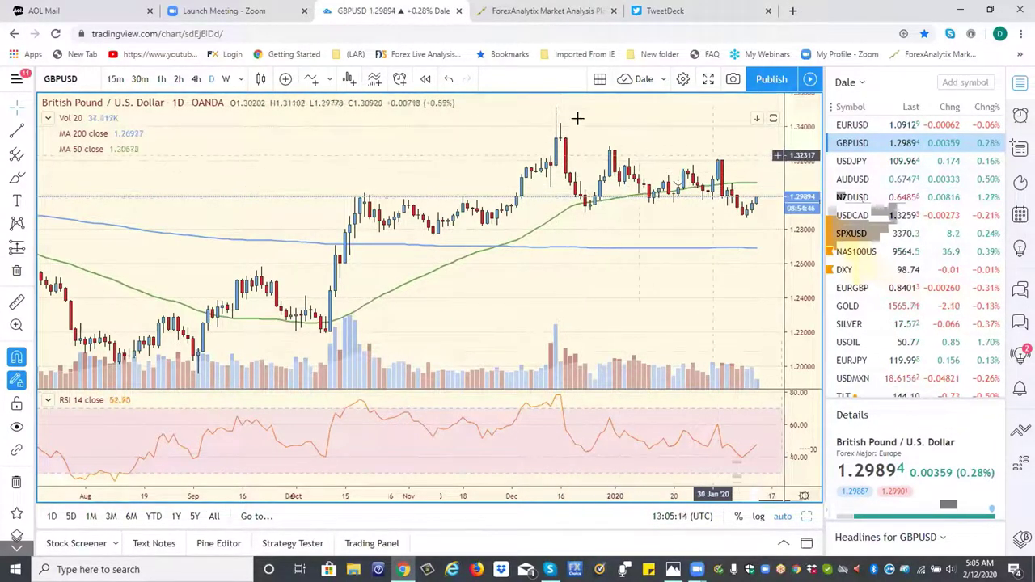
pyautogui.click(160, 86)
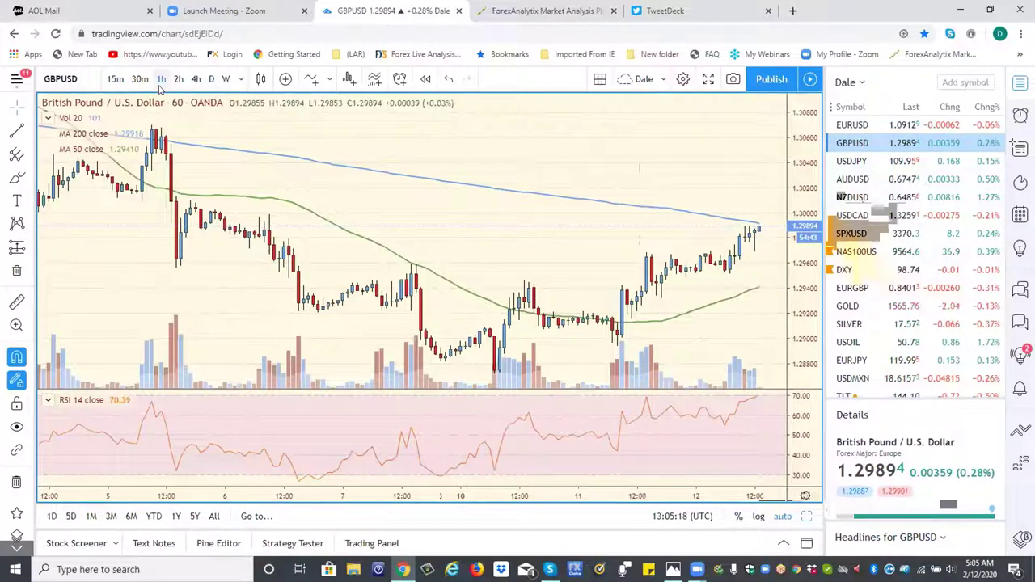
pyautogui.click(213, 80)
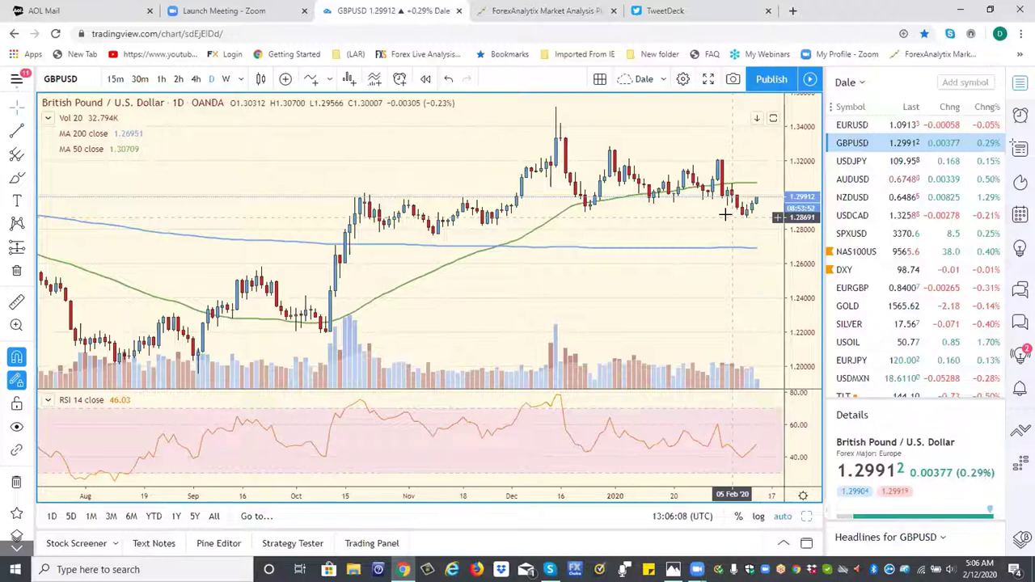
# Step: Switch to the ForexAnalytix tab, open Our Team, and read through the trader bios
pyautogui.click(536, 17)
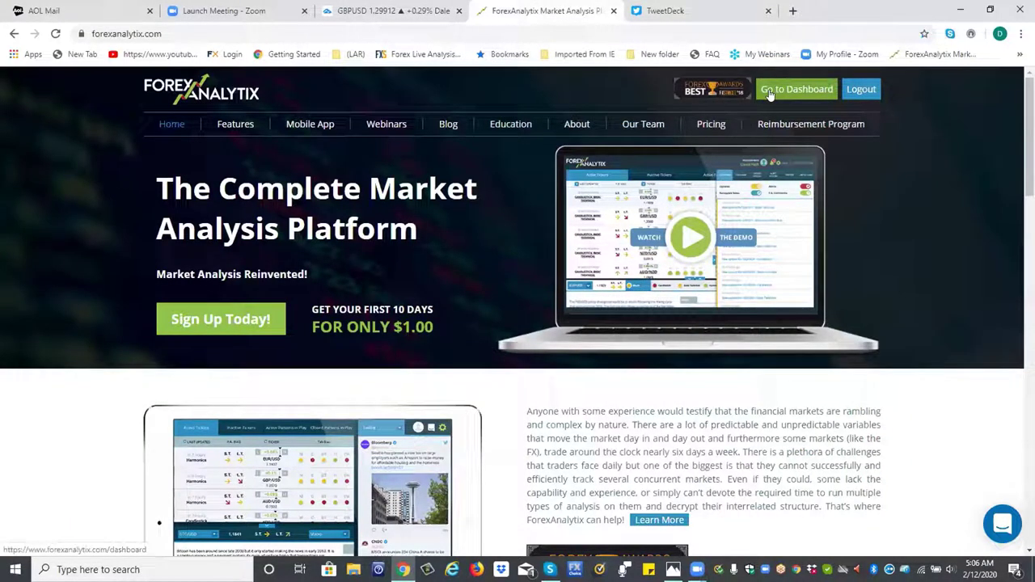
pyautogui.click(655, 125)
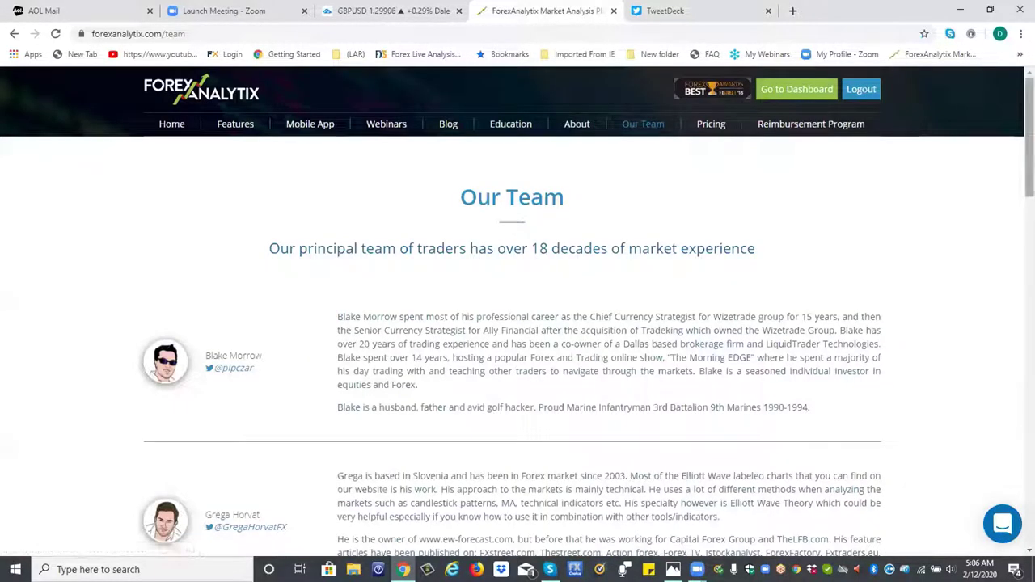
pyautogui.scroll(-1, 517, 312)
pyautogui.scroll(-2, 488, 311)
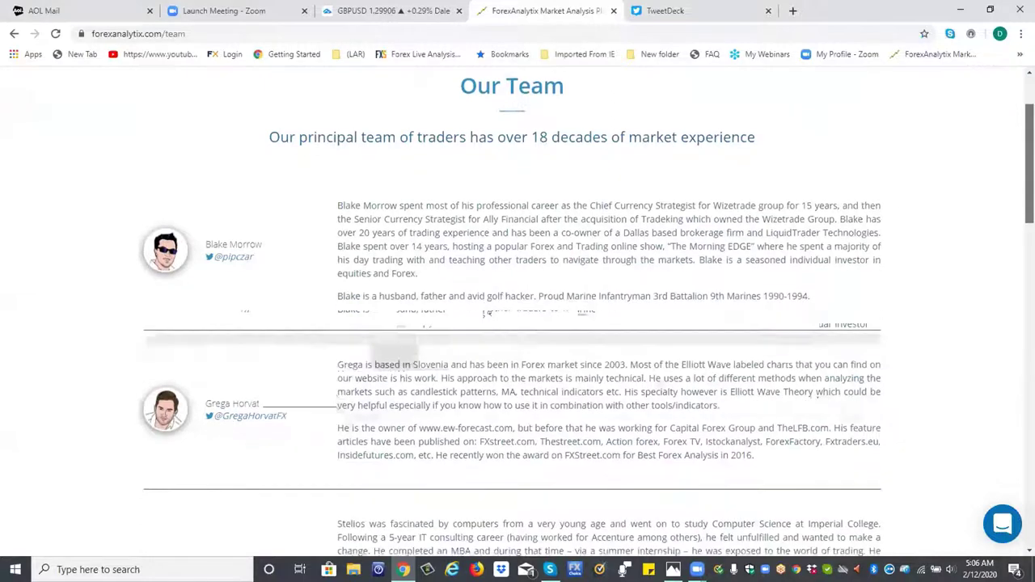
pyautogui.scroll(-5, 517, 311)
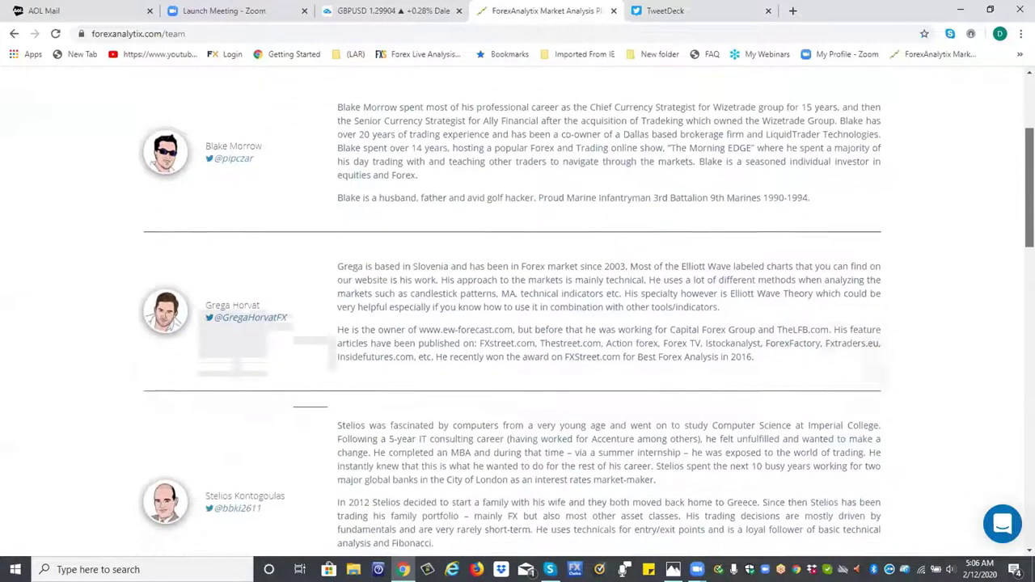
pyautogui.scroll(-3, 518, 312)
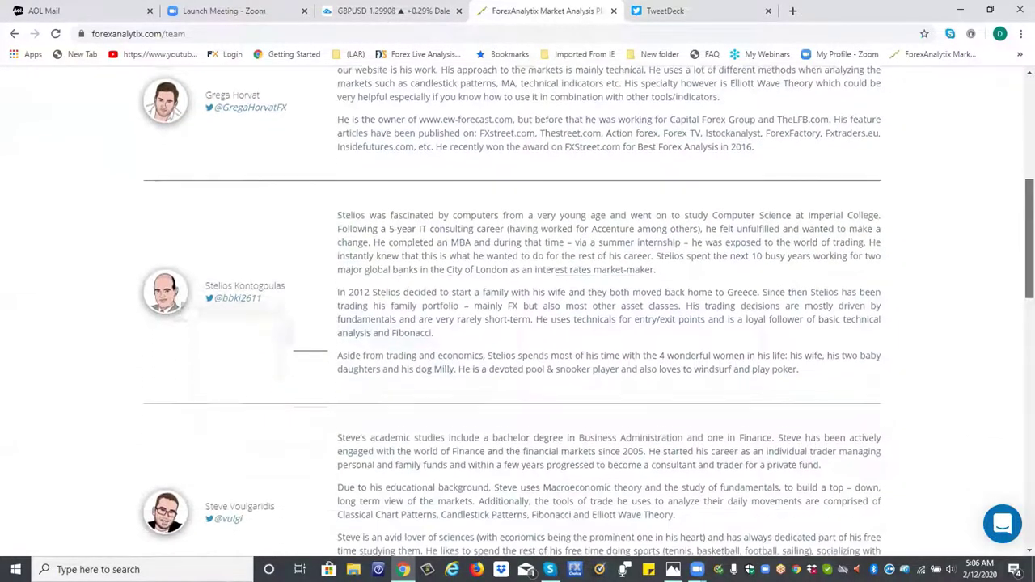
pyautogui.scroll(-5, 517, 312)
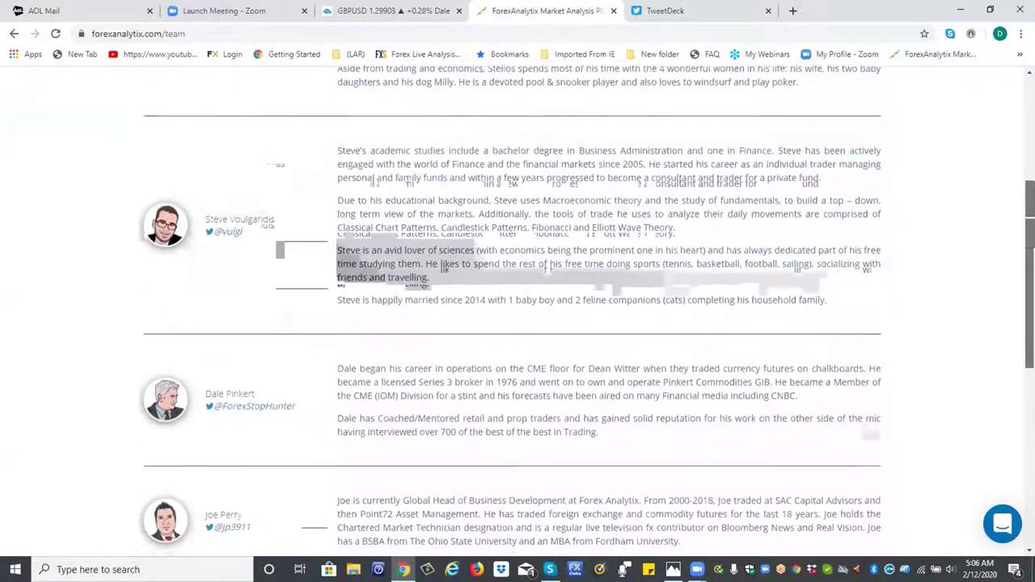
pyautogui.scroll(-8, 527, 288)
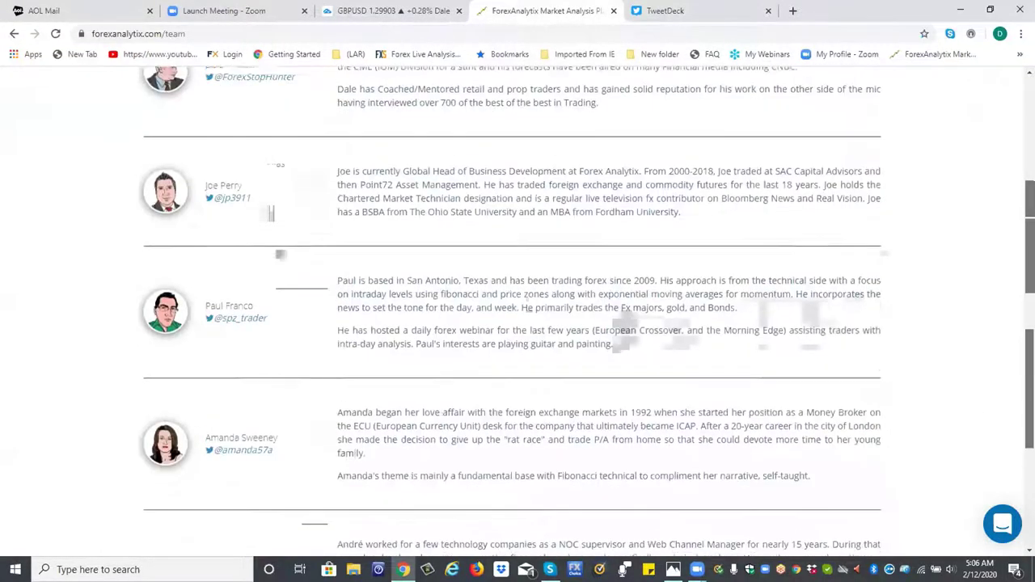
pyautogui.scroll(2, 509, 299)
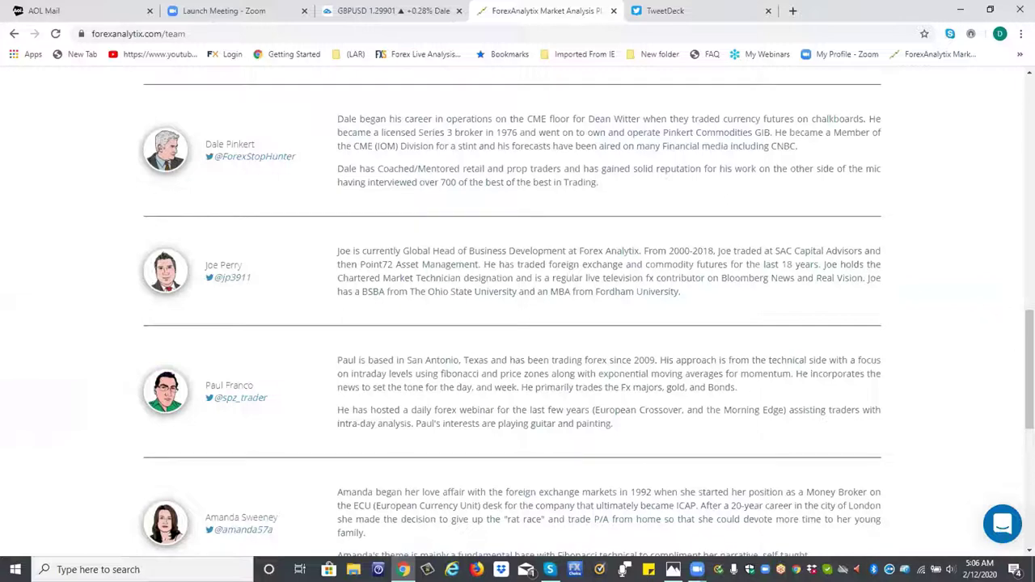
pyautogui.scroll(1, 1029, 364)
pyautogui.scroll(8, 1029, 364)
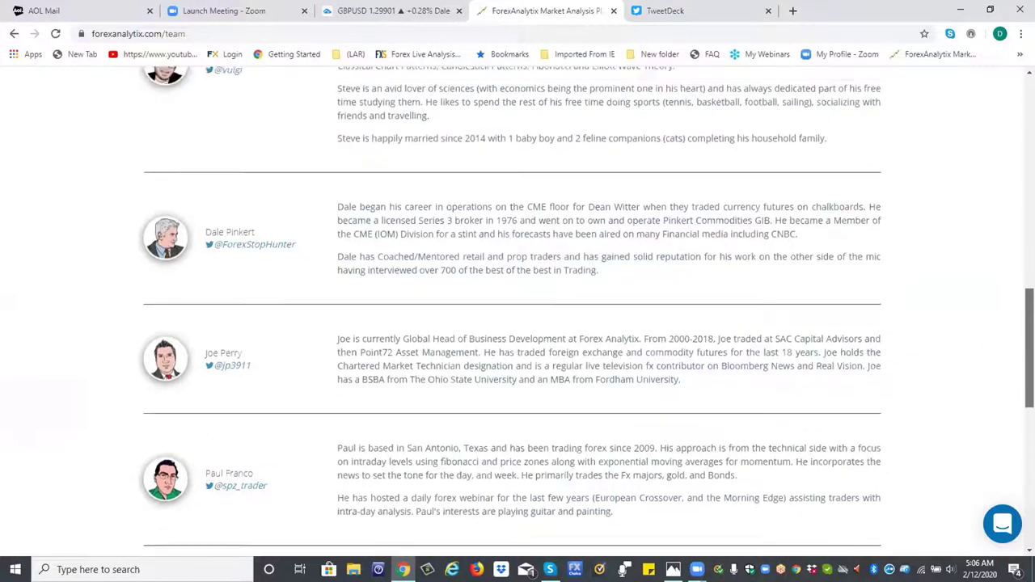
pyautogui.scroll(2, 586, 311)
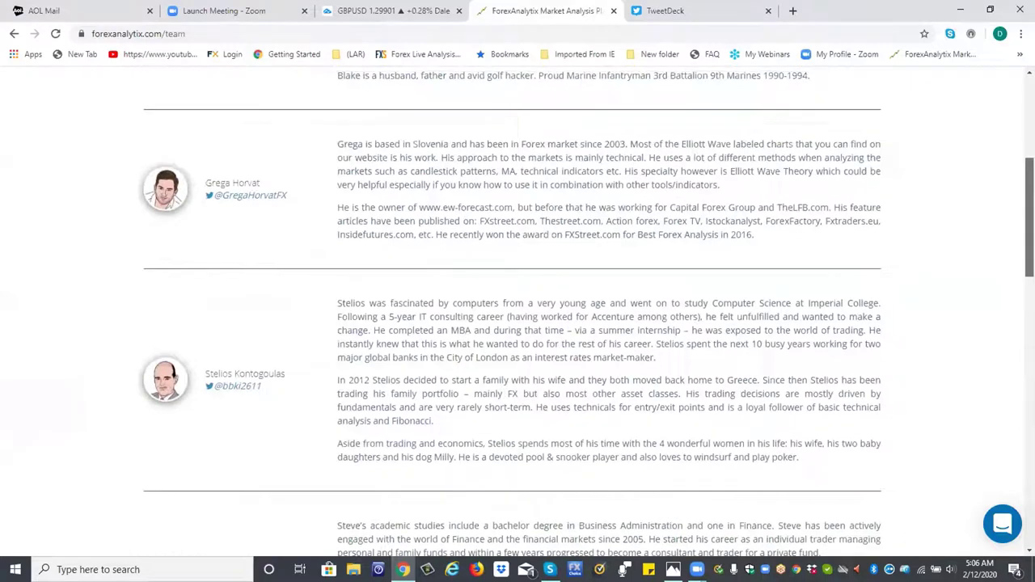
pyautogui.scroll(3, 479, 323)
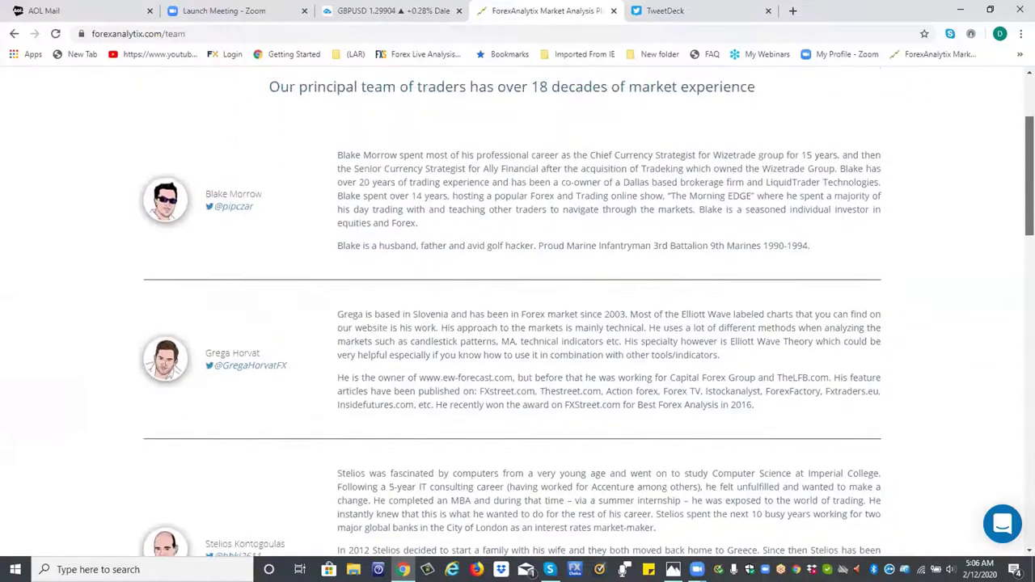
pyautogui.scroll(1, 817, 362)
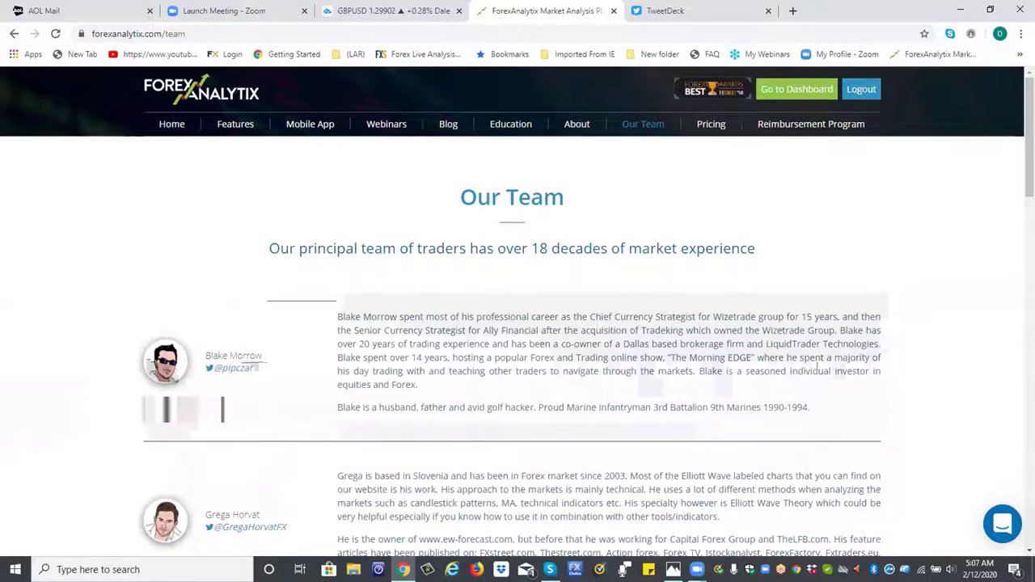
# Step: Go to the dashboard, list Active Patterns in Play, and show the CAD/JPY analysis
pyautogui.click(790, 88)
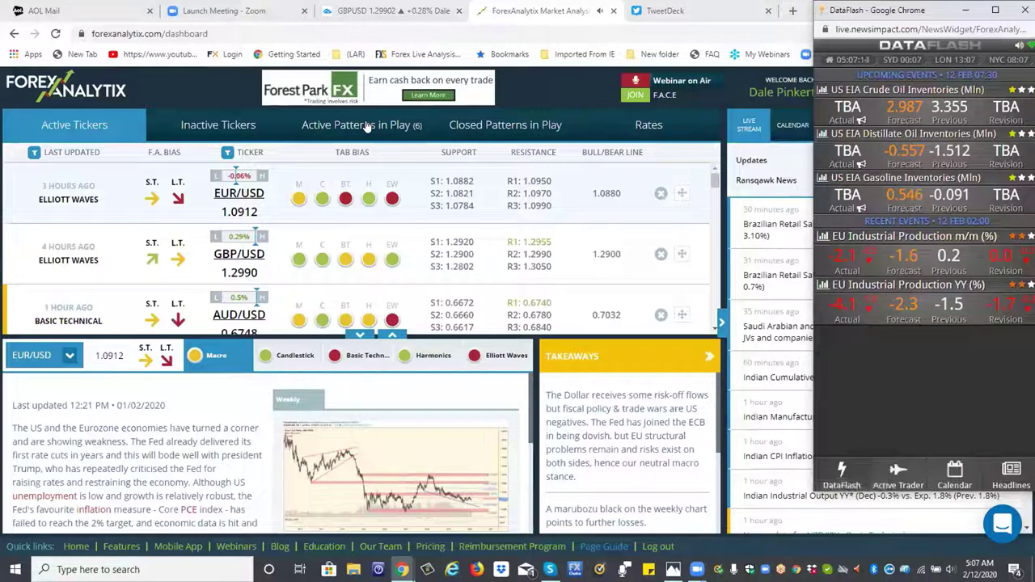
pyautogui.click(366, 126)
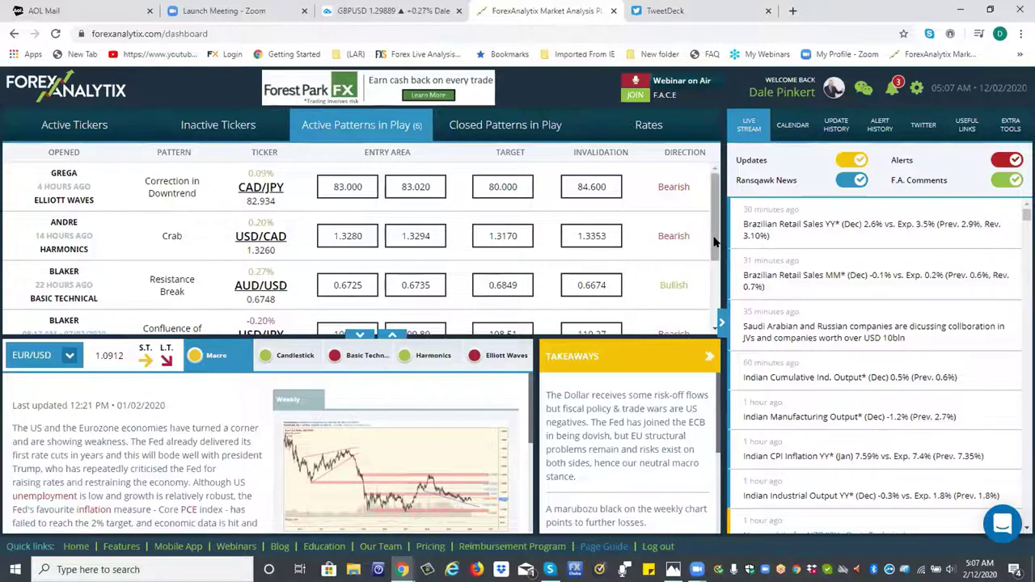
pyautogui.moveTo(715, 241)
pyautogui.mouseDown()
pyautogui.moveTo(711, 284)
pyautogui.moveTo(711, 236)
pyautogui.moveTo(717, 247)
pyautogui.mouseUp()
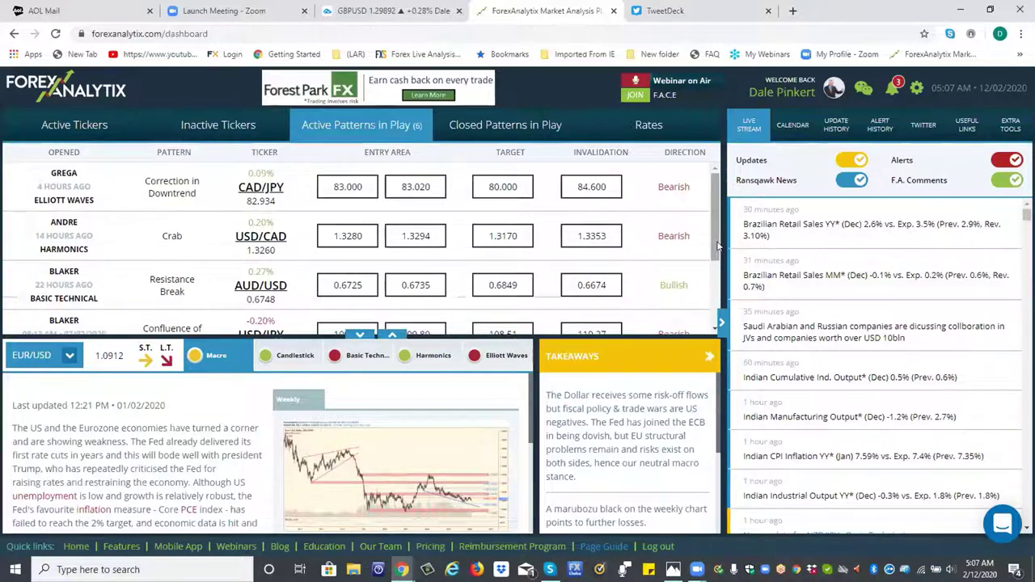
pyautogui.click(247, 189)
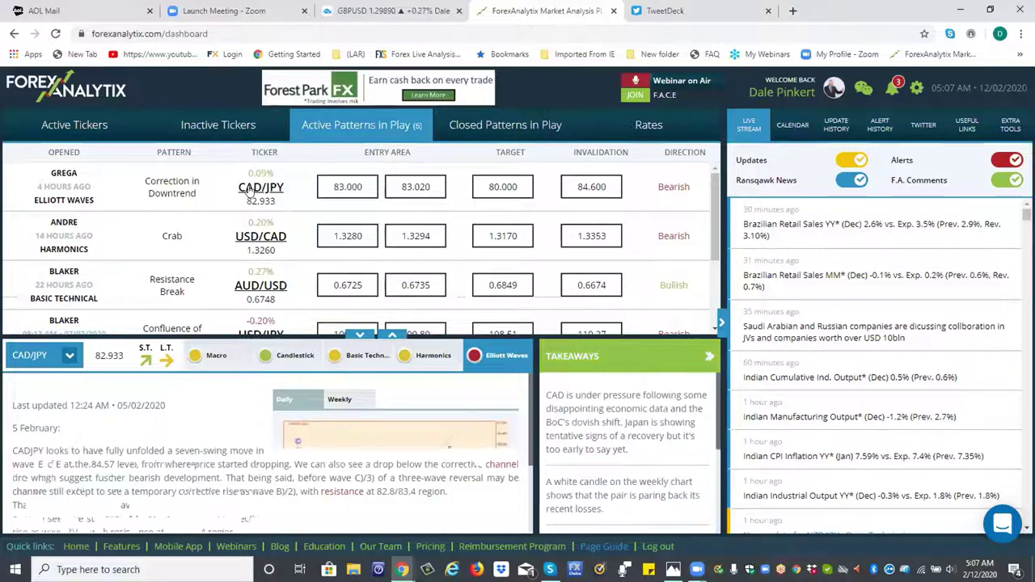
# Step: Enlarge and close the CAD/JPY Elliott Wave chart, then choose Go to Home from the gear menu
pyautogui.click(392, 496)
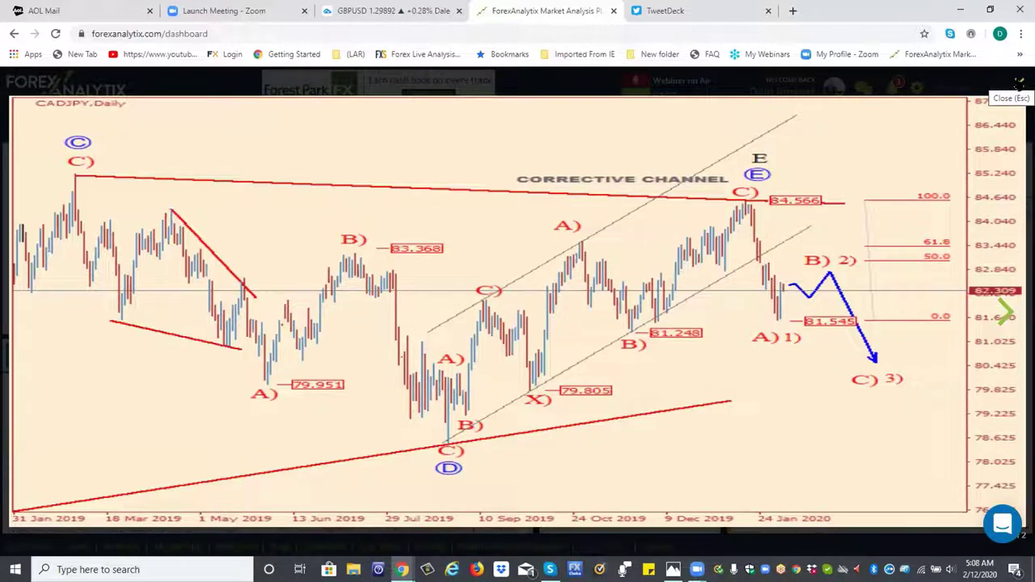
pyautogui.click(1019, 84)
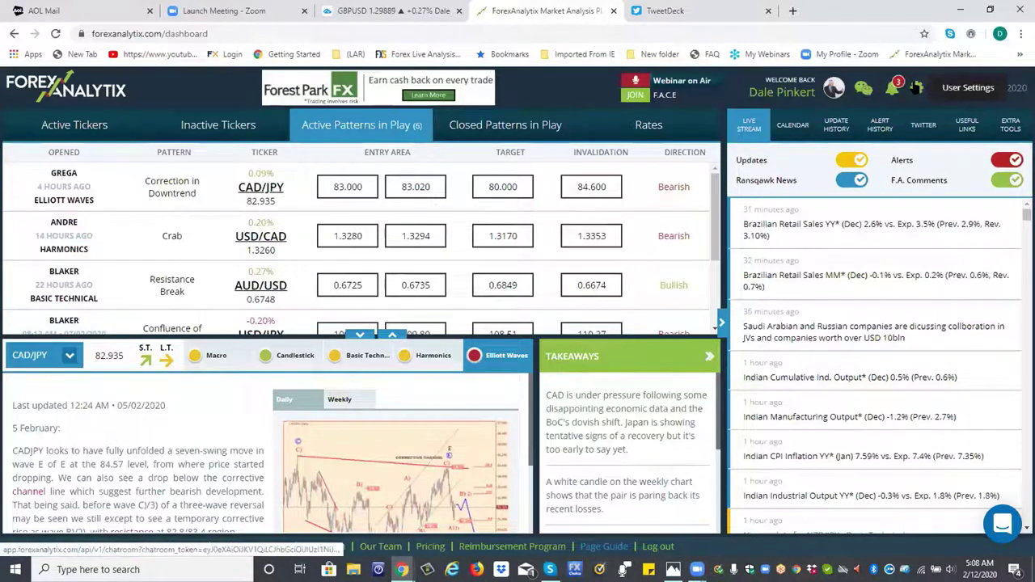
pyautogui.click(917, 88)
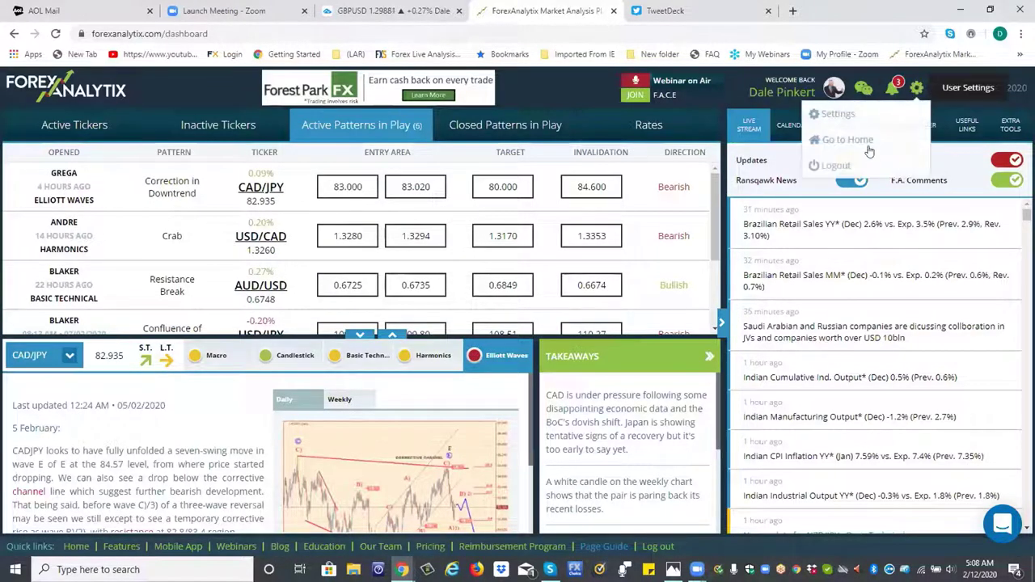
pyautogui.click(847, 140)
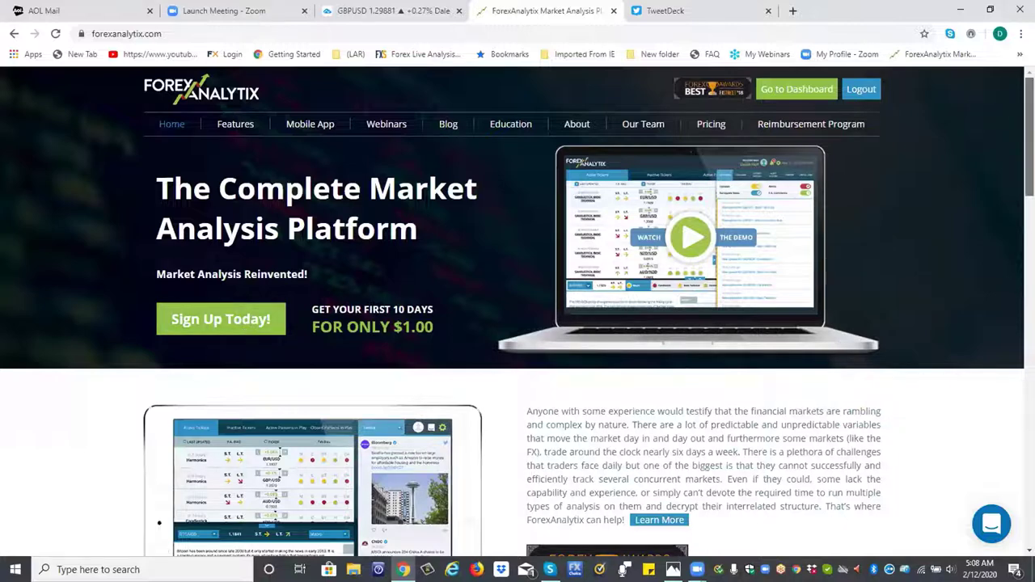
# Step: Scroll the ForexAnalytix home page past the webinar banner and Our Team to the free-subscription offer
pyautogui.scroll(-2, 517, 312)
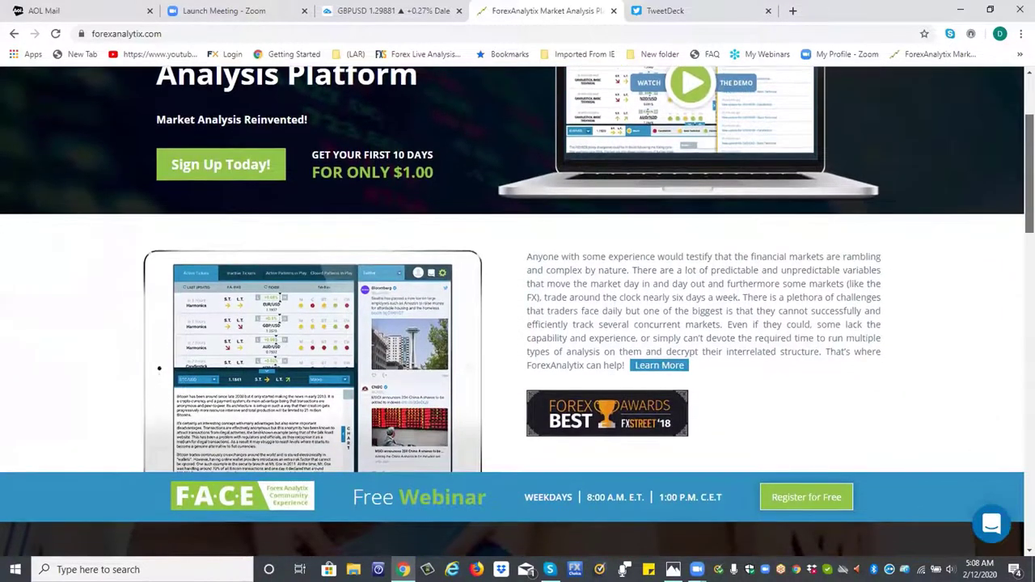
pyautogui.scroll(-4, 784, 201)
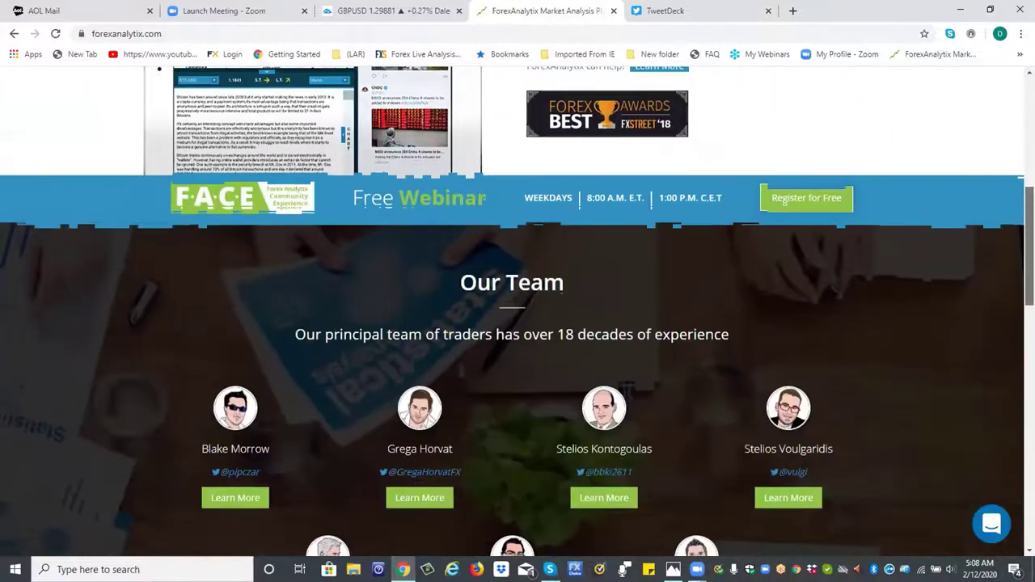
pyautogui.scroll(-1, 784, 201)
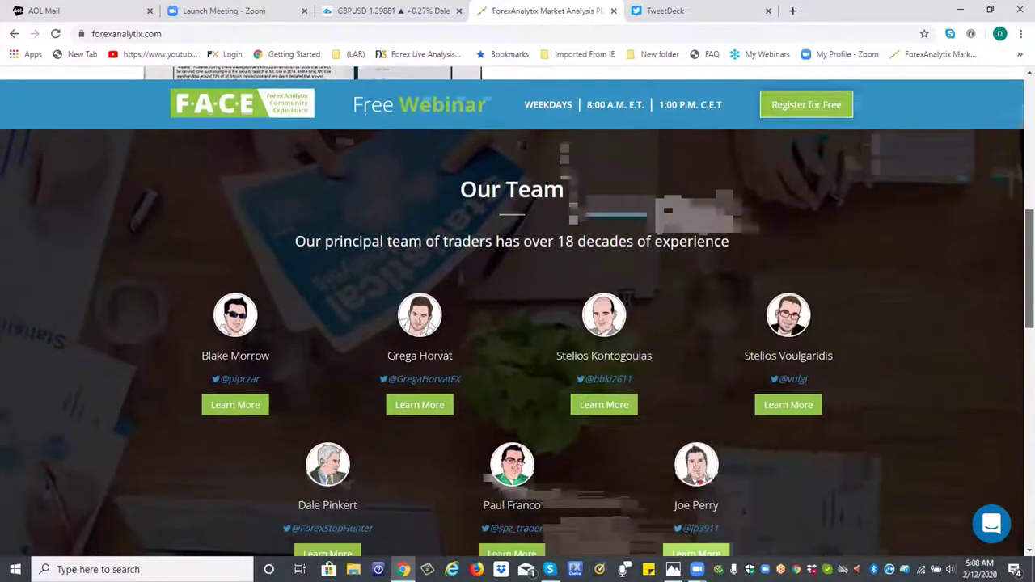
pyautogui.scroll(-5, 609, 325)
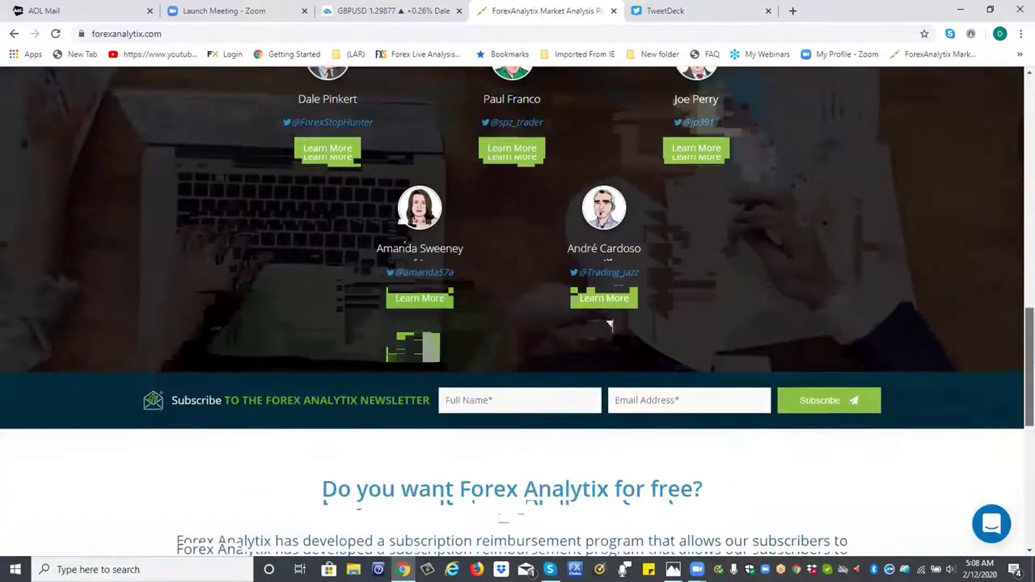
pyautogui.scroll(-2, 610, 326)
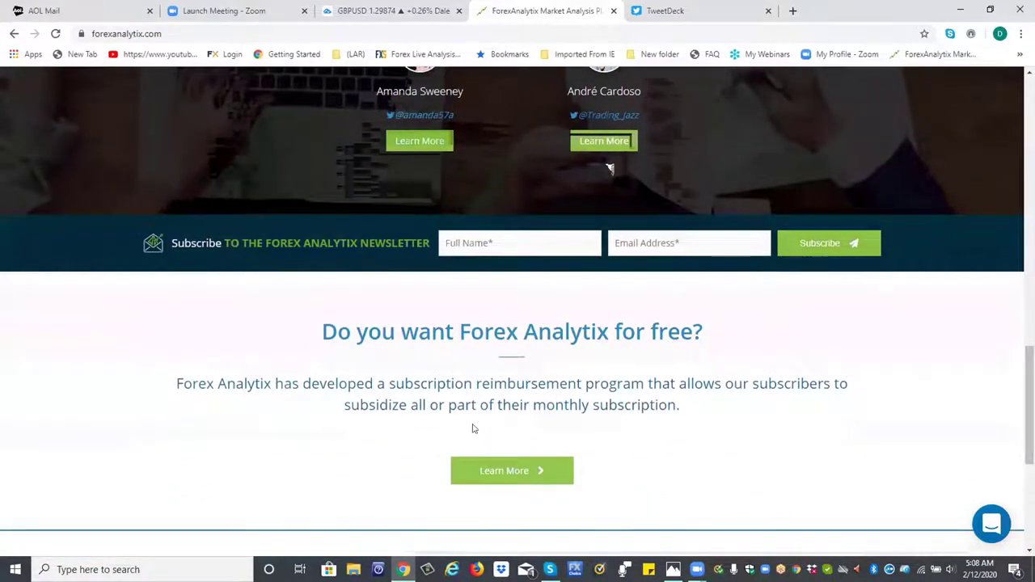
# Step: Open the subscription Reimbursement Program page and read through its details
pyautogui.click(522, 483)
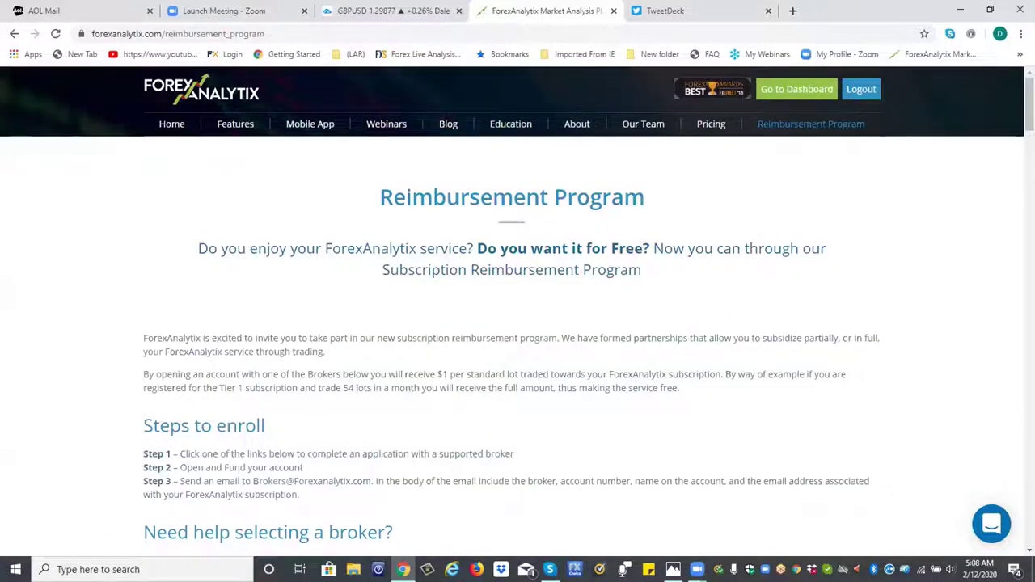
pyautogui.scroll(-1, 513, 312)
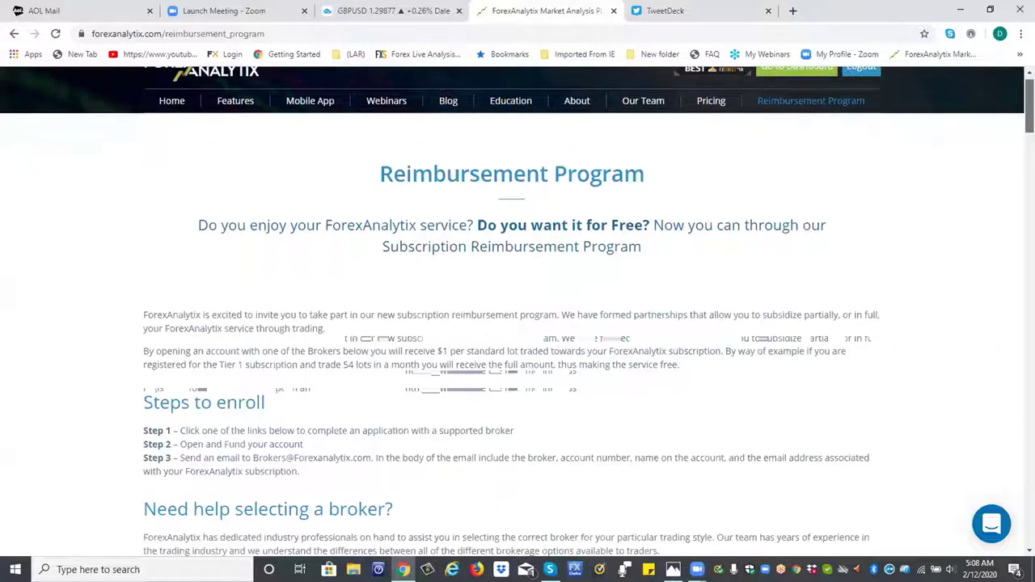
pyautogui.scroll(-15, 513, 312)
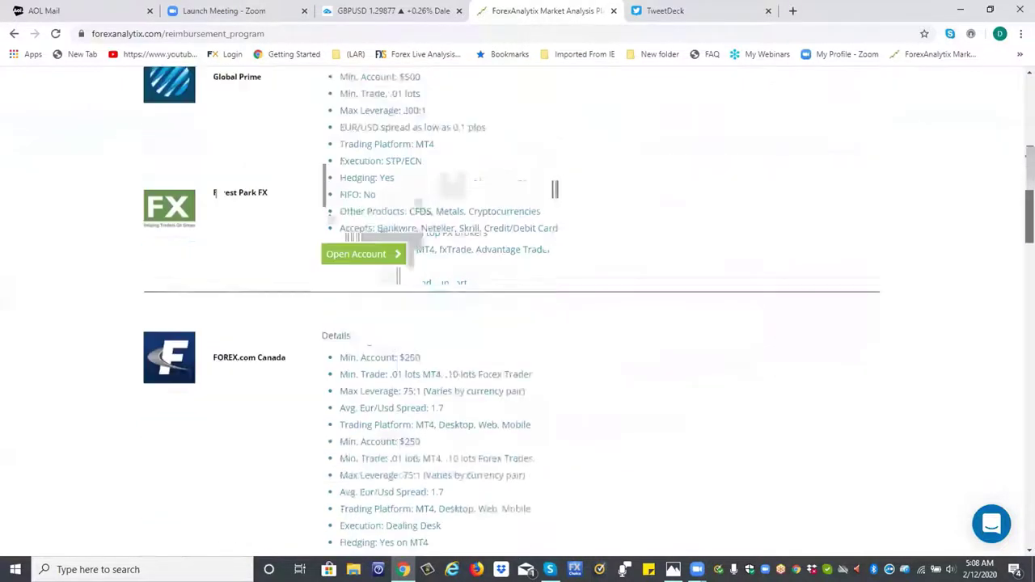
pyautogui.scroll(-15, 513, 312)
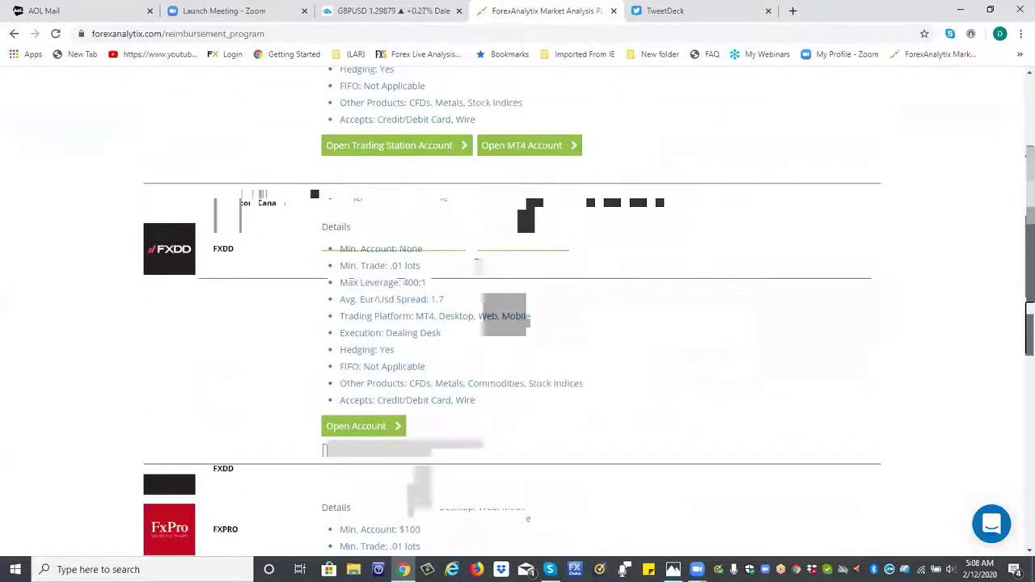
pyautogui.scroll(-10, 513, 312)
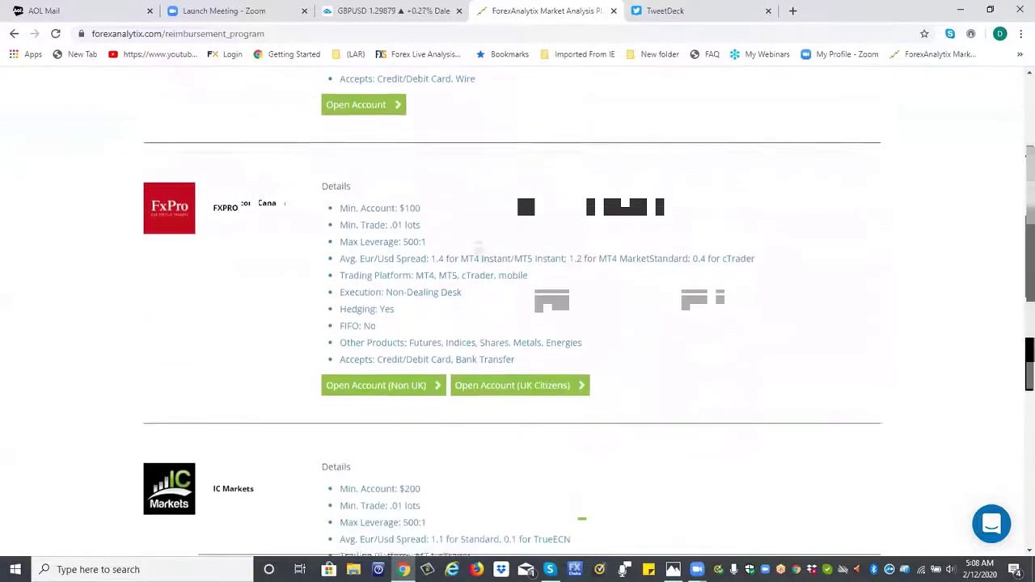
pyautogui.scroll(-15, 513, 312)
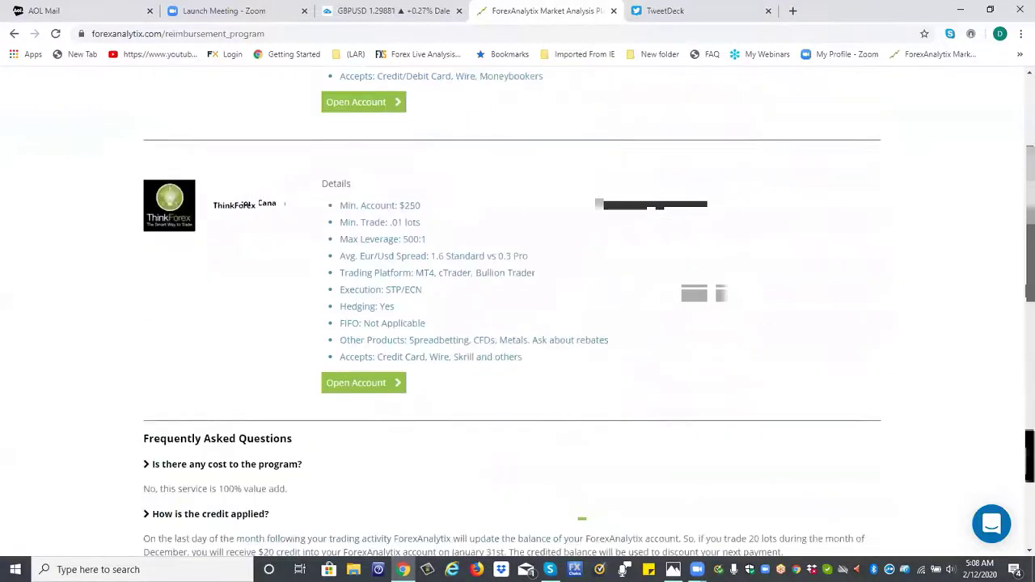
# Step: Return to the TradingView tab and change the chart symbol from USDCAD to EURUSD
pyautogui.scroll(20, 513, 312)
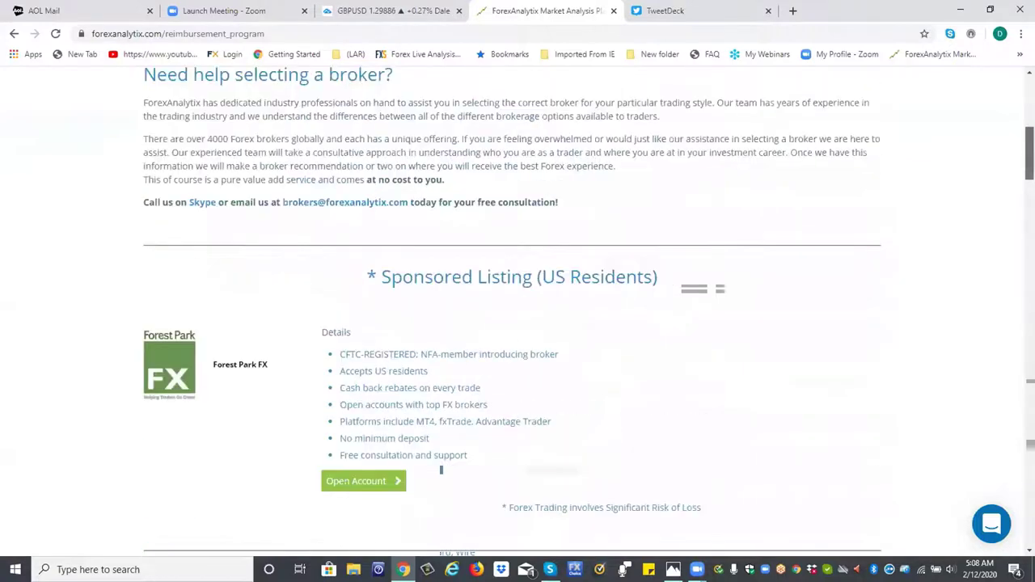
pyautogui.scroll(6, 441, 470)
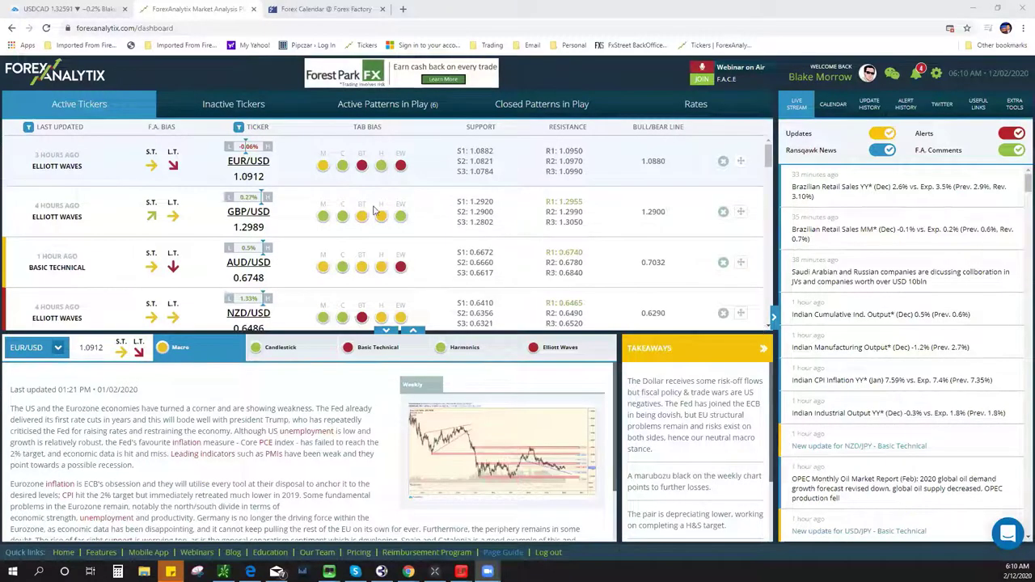
pyautogui.click(76, 9)
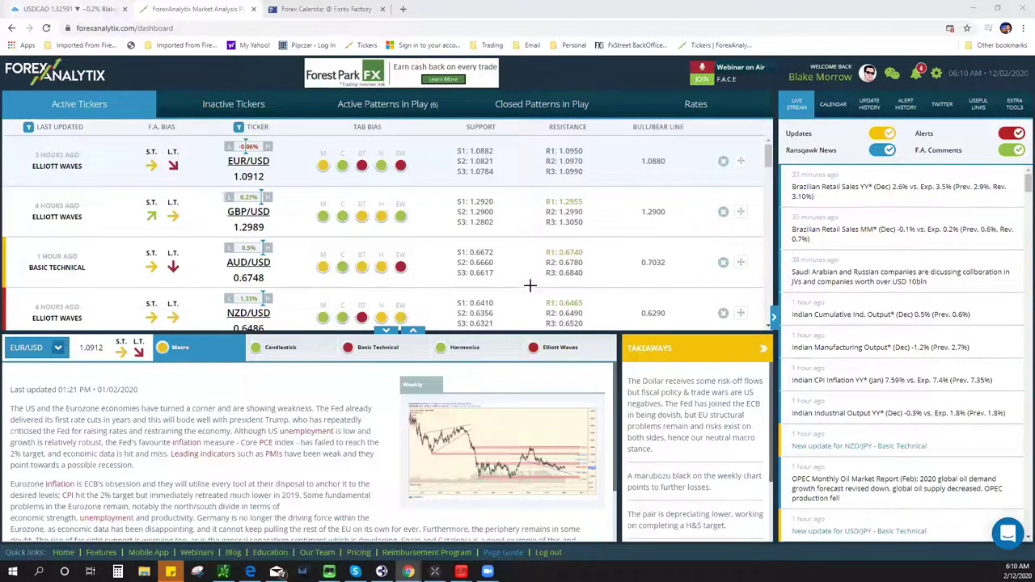
pyautogui.press('Up')
pyautogui.press('Up')
pyautogui.press('Up')
pyautogui.press('Up')
pyautogui.press('Up')
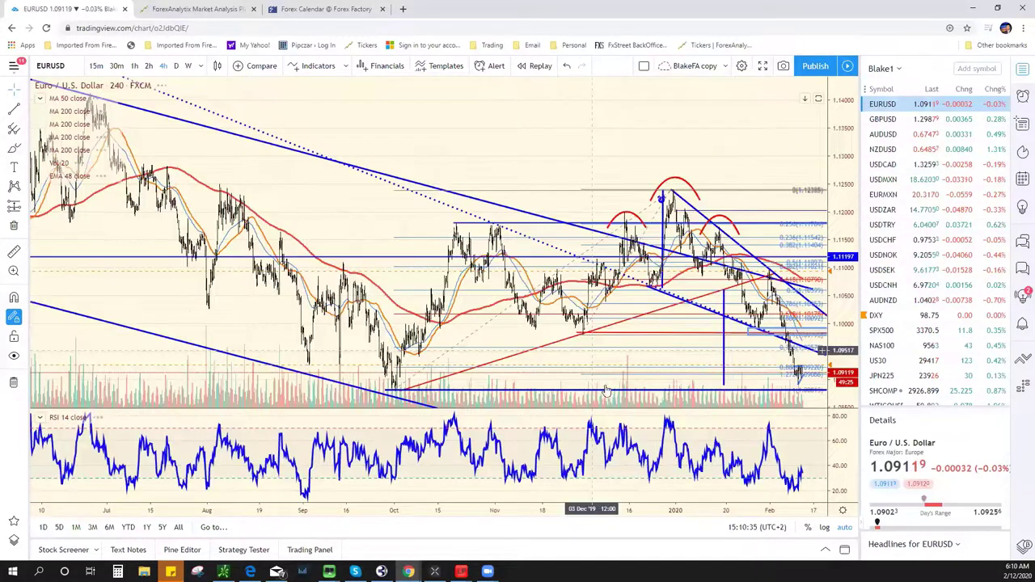
# Step: Zoom the EURUSD chart and set its interval to 60 minutes (1h candles)
pyautogui.scroll(3, 712, 410)
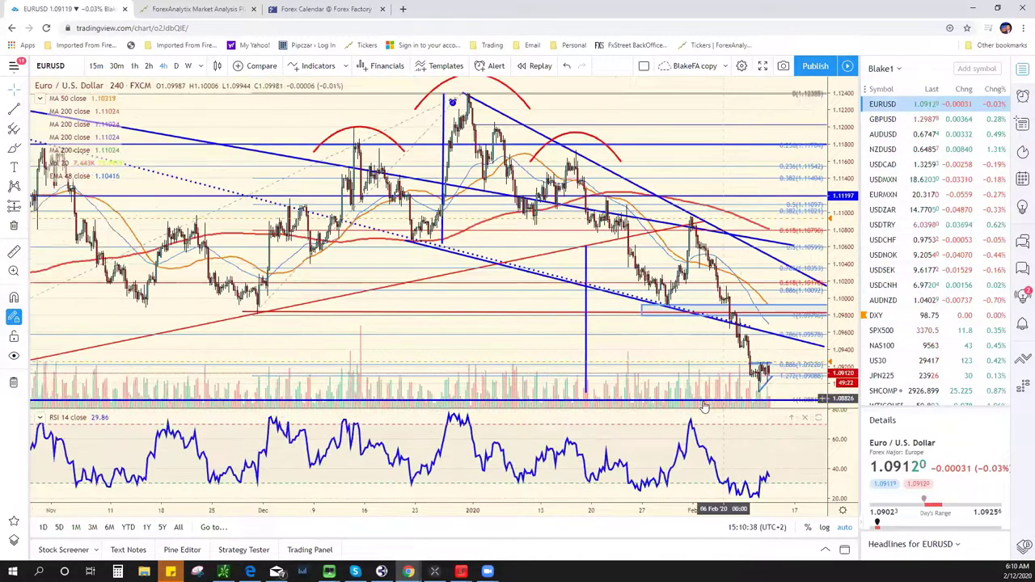
pyautogui.scroll(-2, 704, 407)
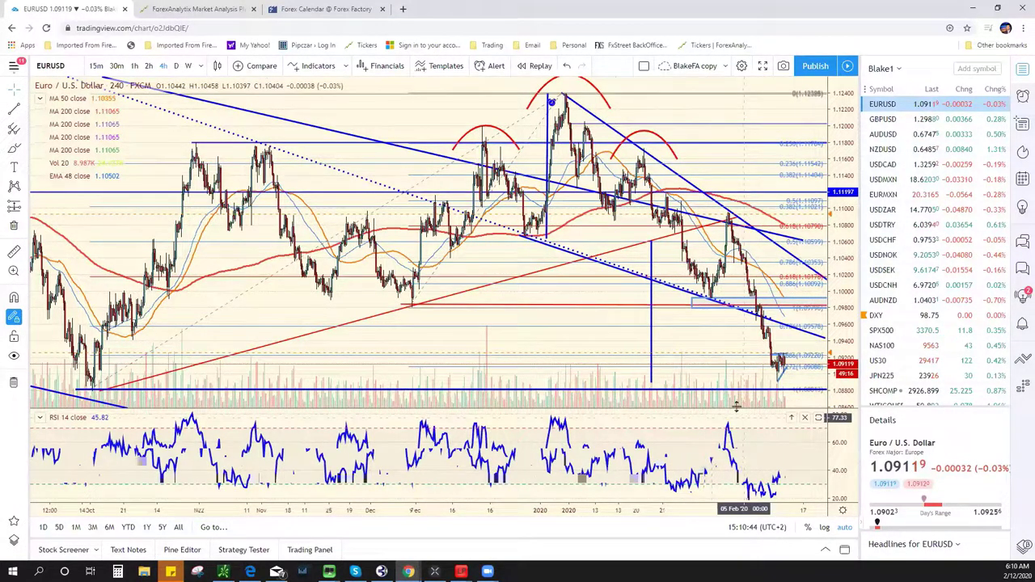
pyautogui.scroll(1, 708, 405)
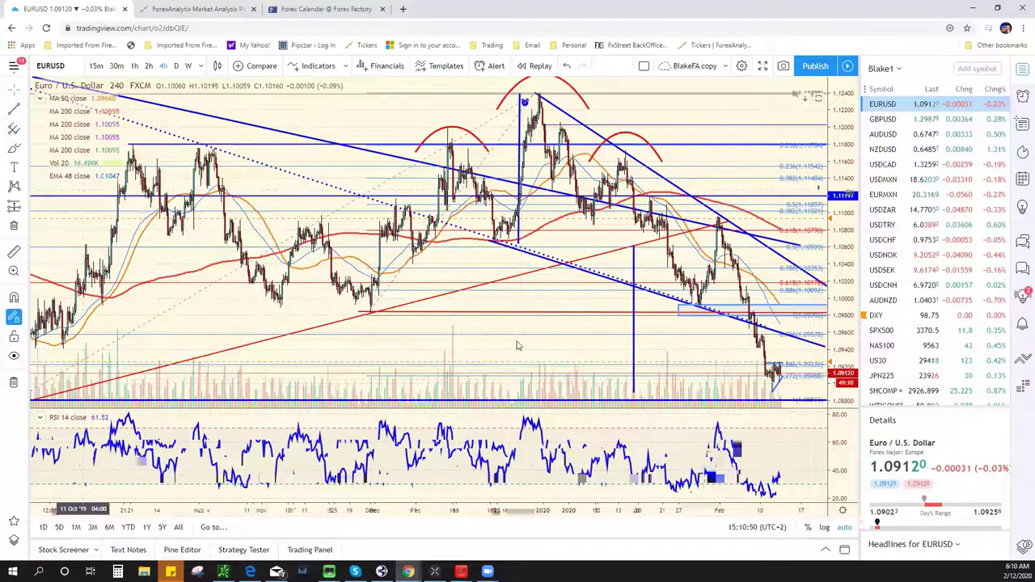
pyautogui.write('60')
pyautogui.press('Return')
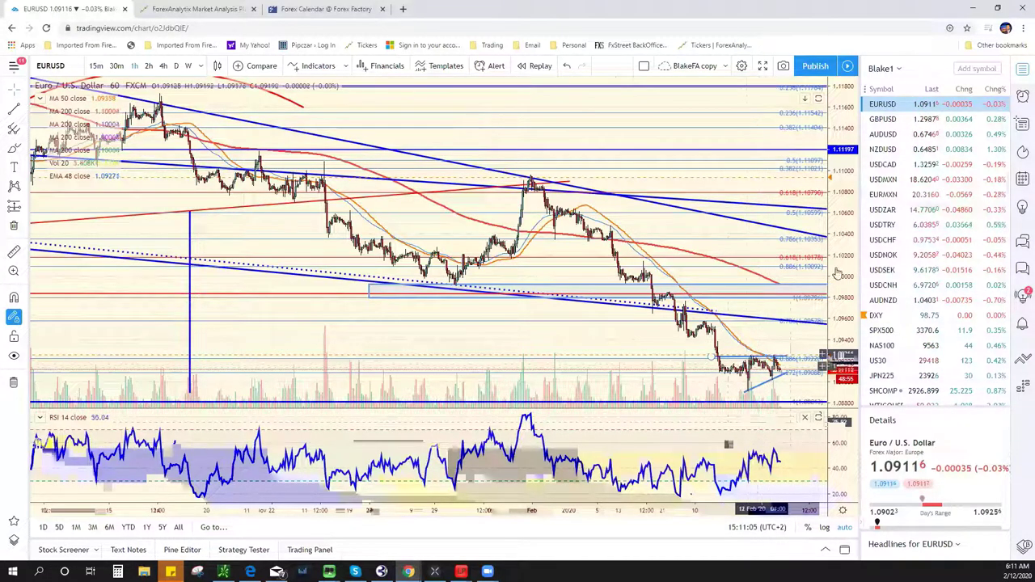
pyautogui.scroll(-4, 898, 277)
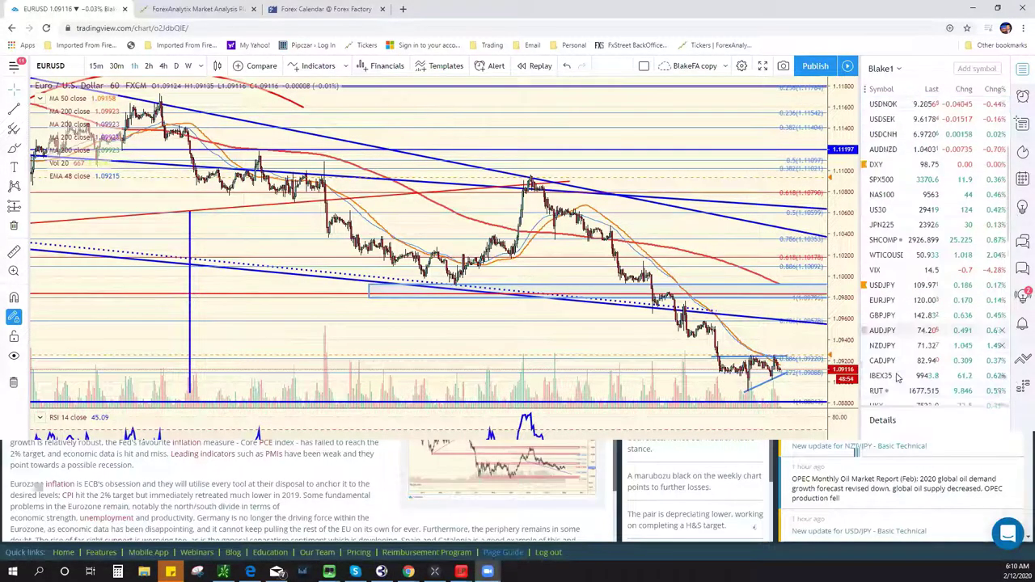
# Step: Load USDJPY from the watchlist, compress its price scale, and set the 4h interval
pyautogui.click(898, 277)
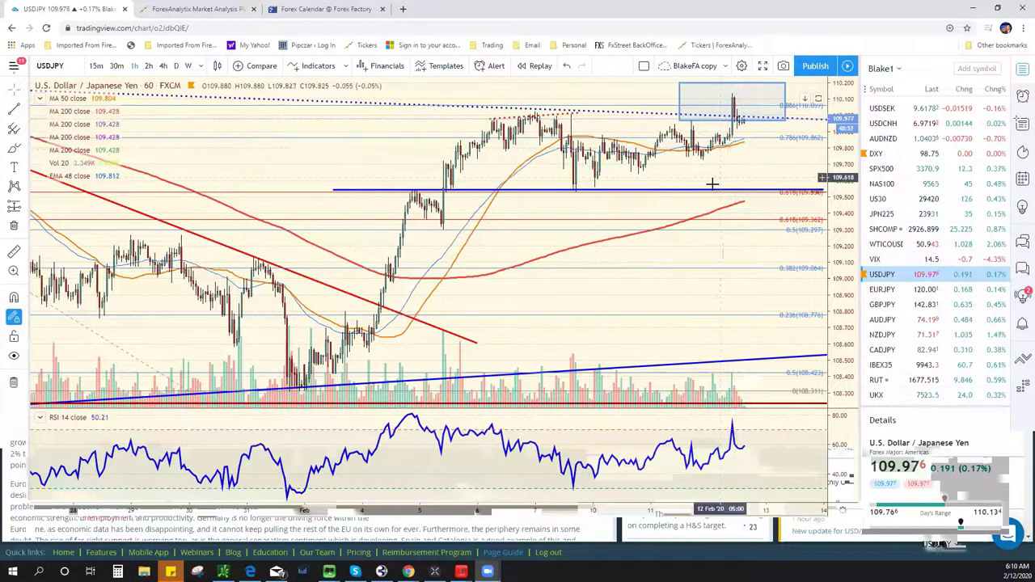
pyautogui.scroll(-5, 712, 185)
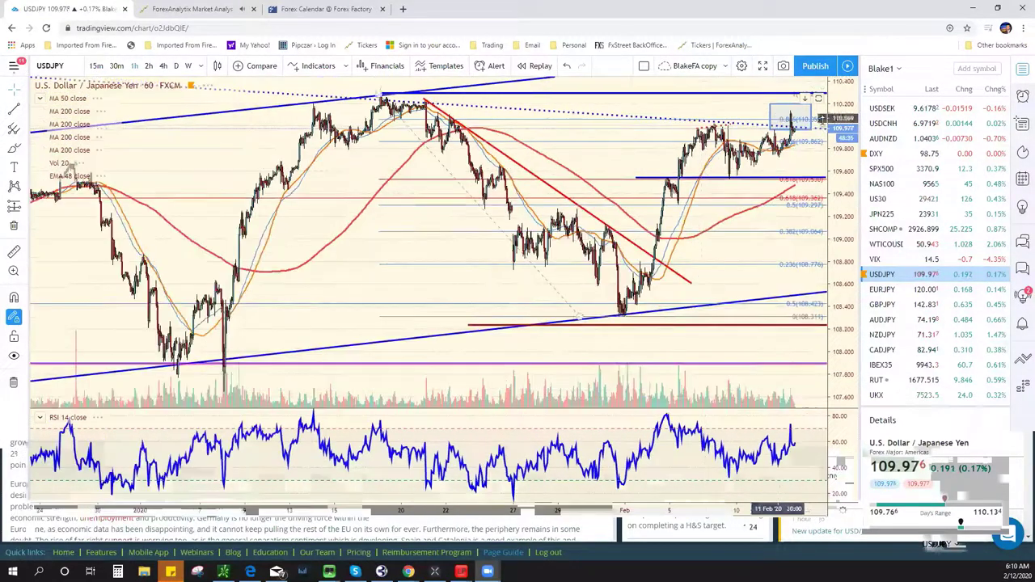
pyautogui.moveTo(811, 257); pyautogui.dragTo(809, 132)
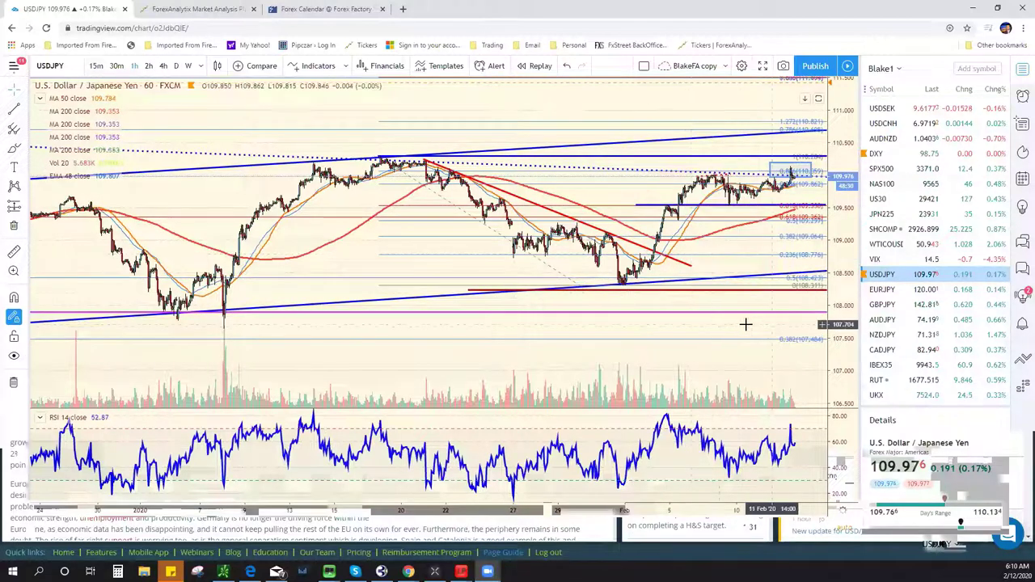
pyautogui.click(163, 66)
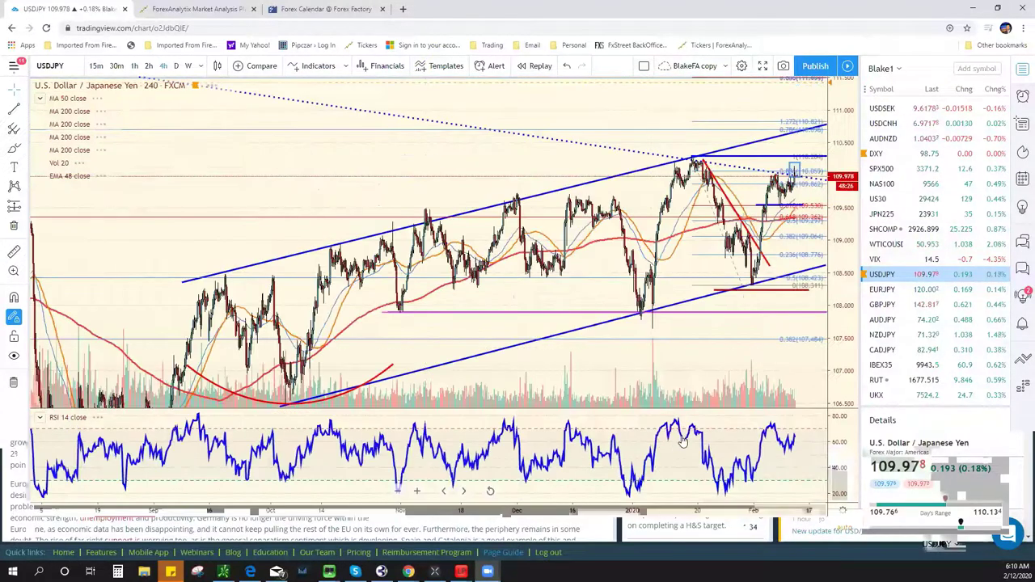
pyautogui.scroll(4, 627, 374)
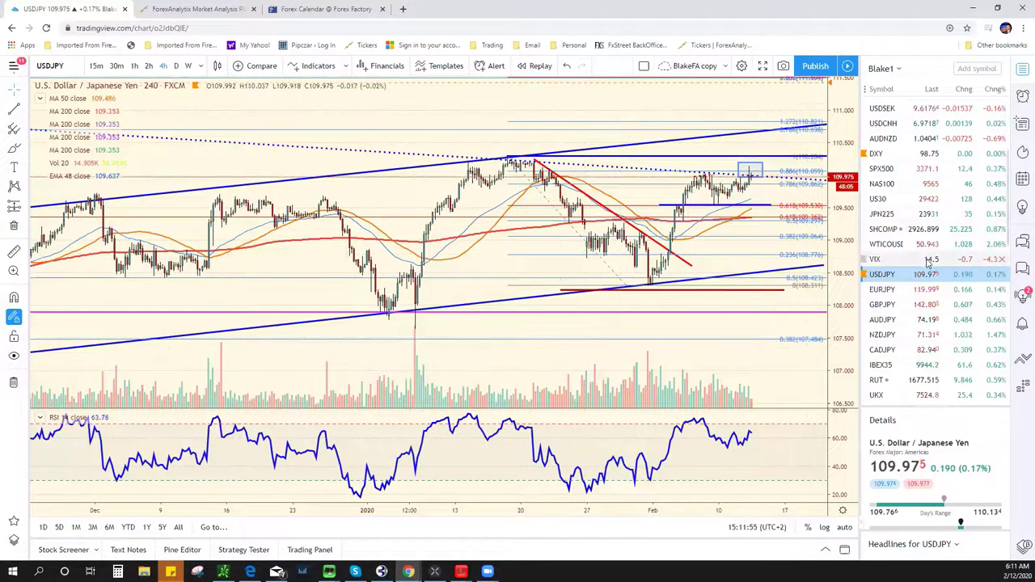
pyautogui.scroll(2, 923, 269)
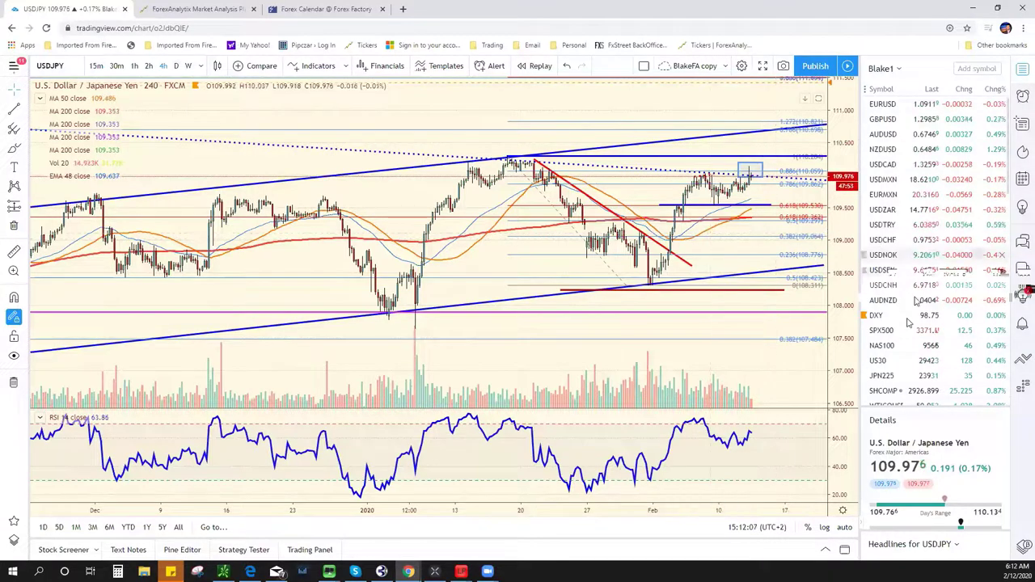
# Step: Load the SPX500 (S&P 500 Index) chart from the watchlist
pyautogui.click(898, 330)
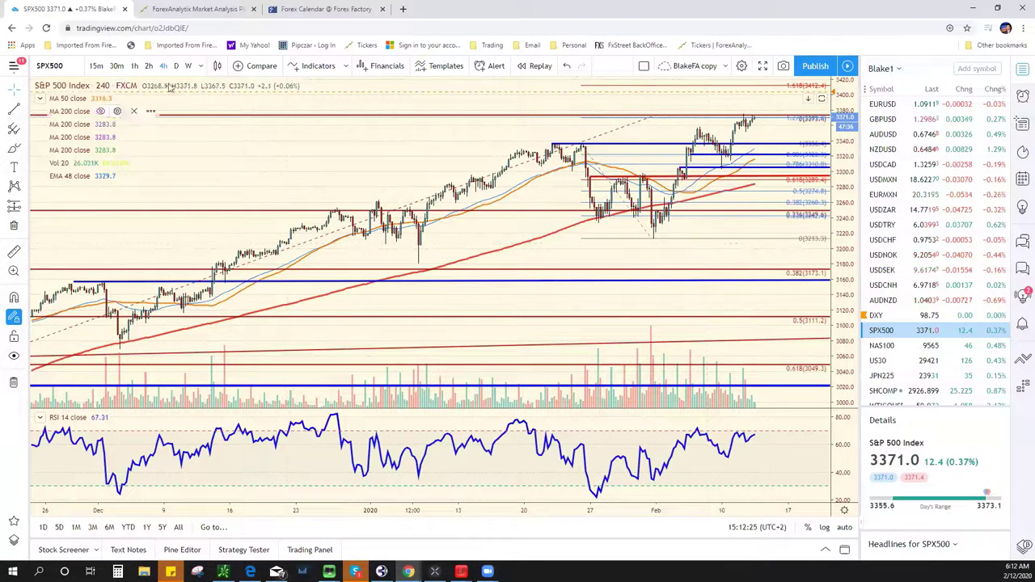
# Step: Switch SPX500 to 1W weekly candles and reset the chart view
pyautogui.click(188, 66)
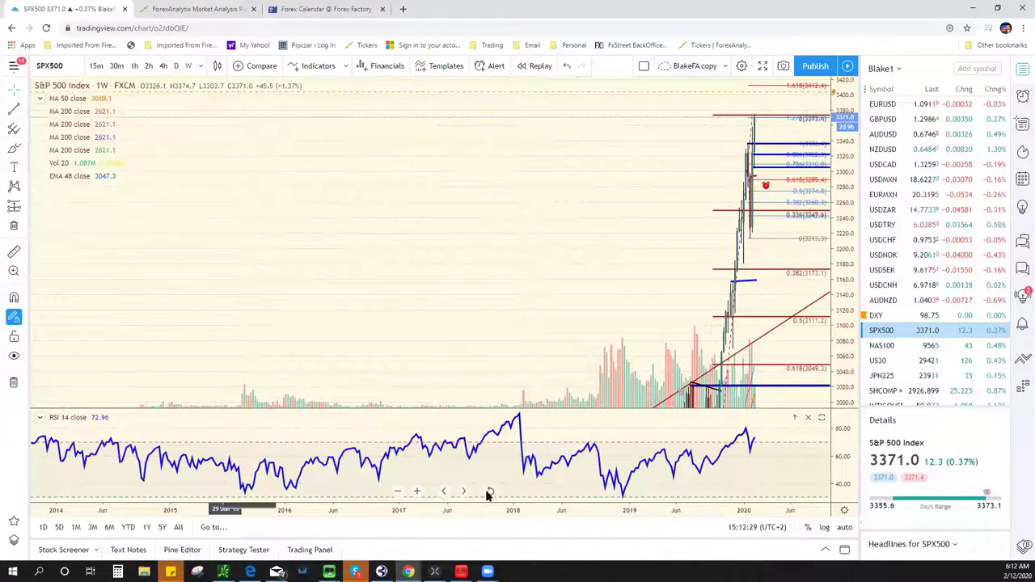
pyautogui.click(490, 491)
pyautogui.scroll(-2, 428, 338)
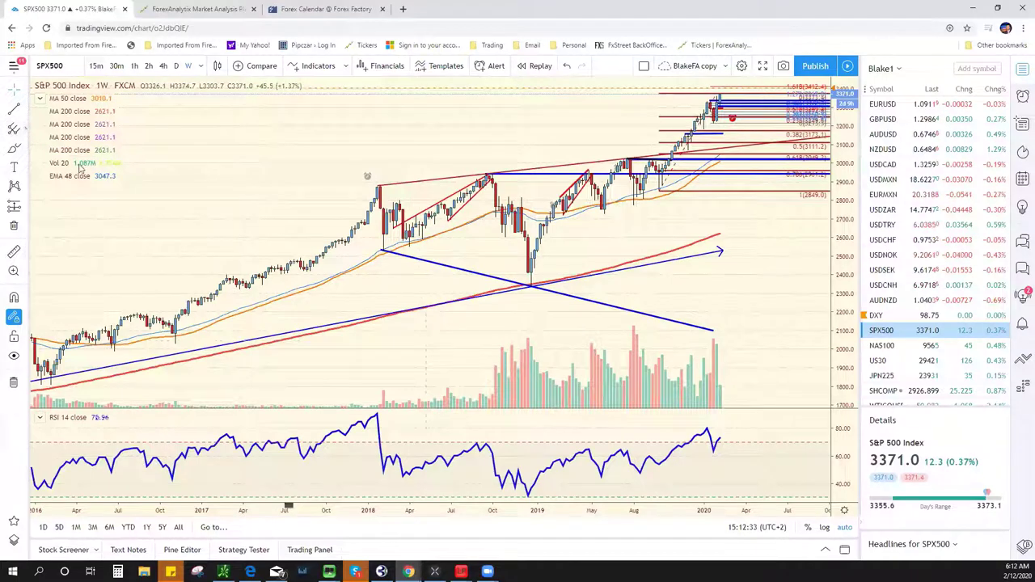
# Step: Draw a Fib Retracement from the Sep 2018 peak to the Dec 2018 low
pyautogui.click(22, 130)
pyautogui.click(87, 323)
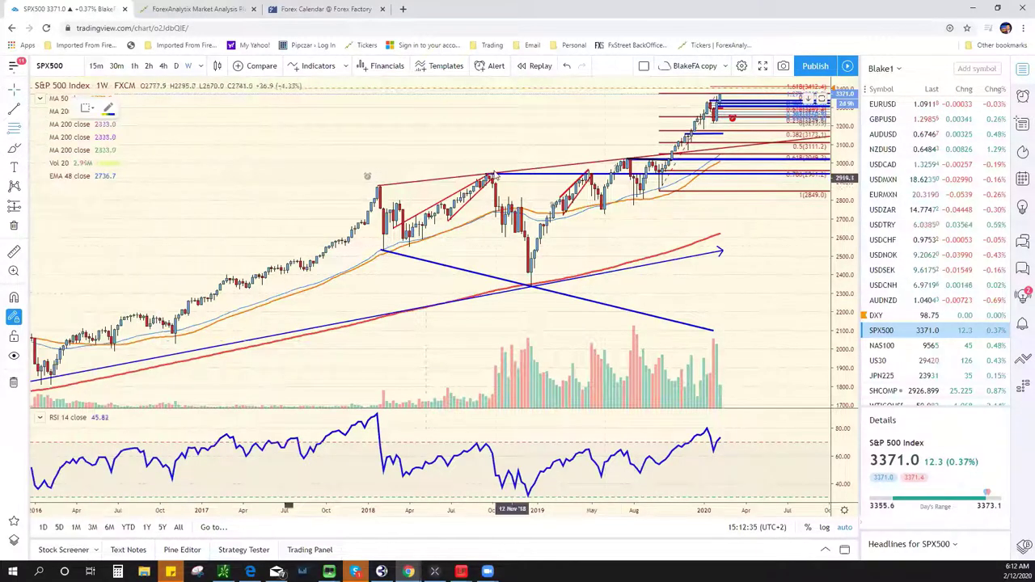
pyautogui.click(489, 173)
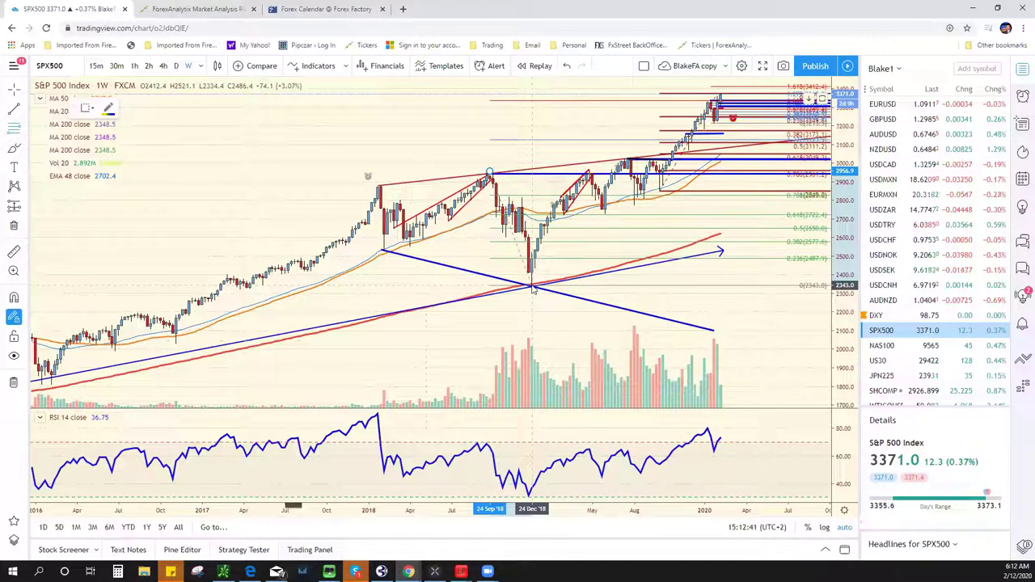
pyautogui.click(532, 289)
pyautogui.scroll(3, 612, 224)
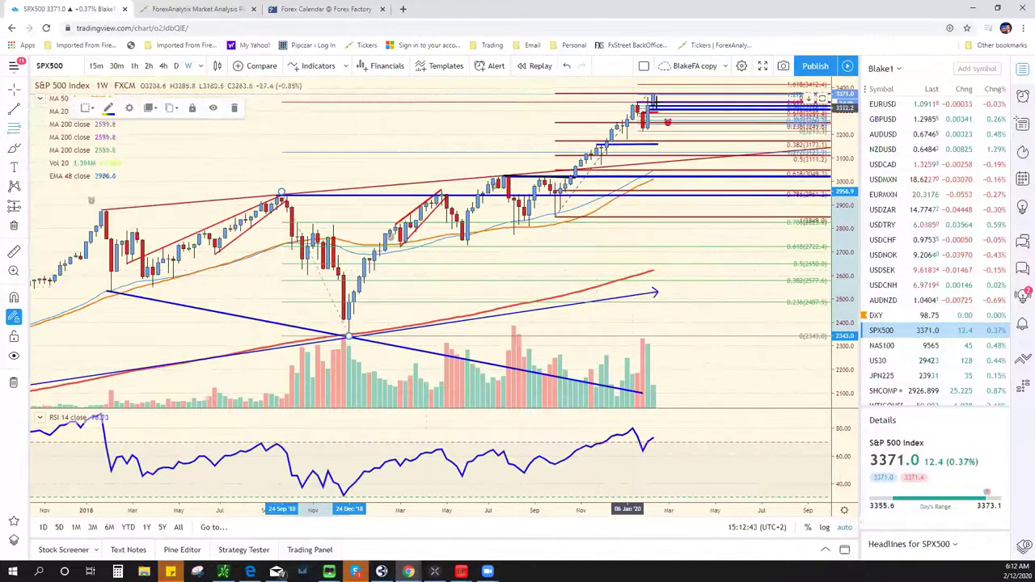
pyautogui.scroll(-3, 445, 252)
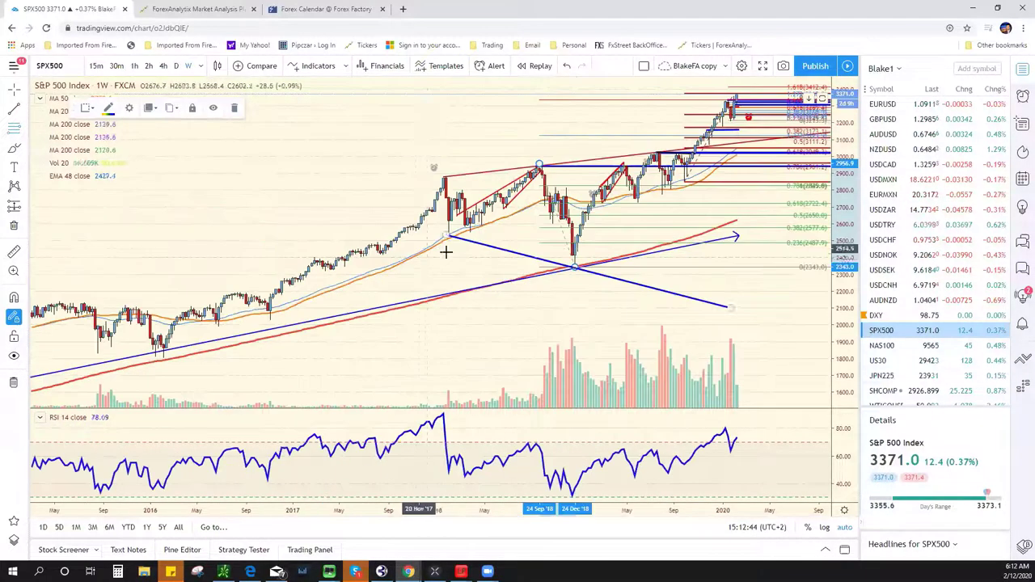
pyautogui.scroll(-3, 547, 251)
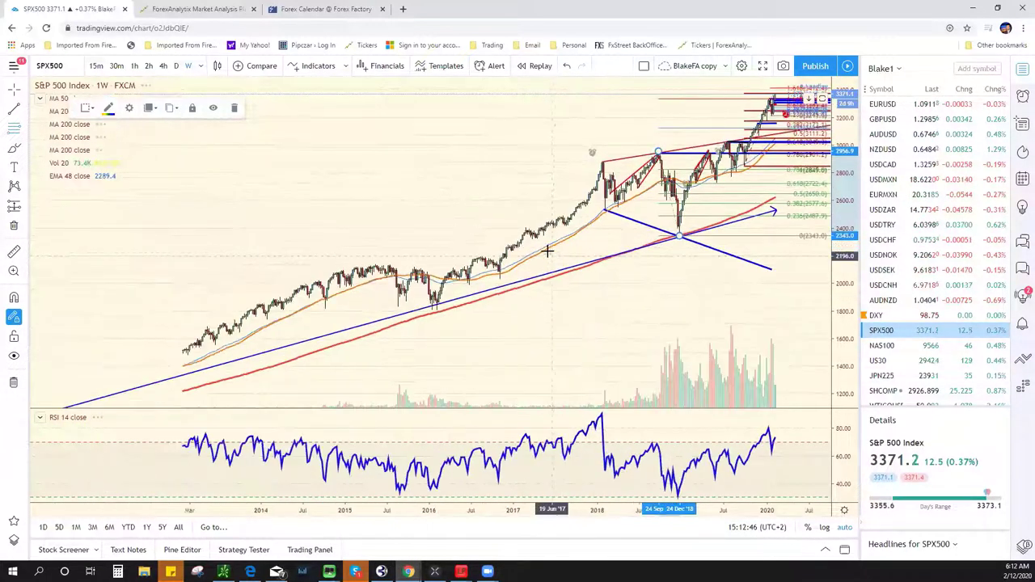
pyautogui.scroll(-5, 547, 251)
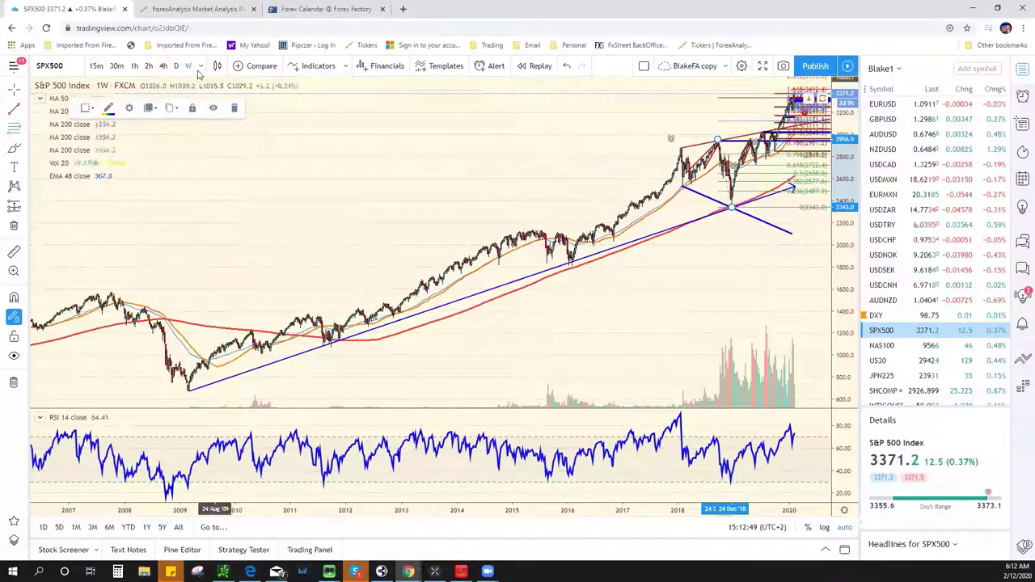
pyautogui.scroll(-3, 250, 291)
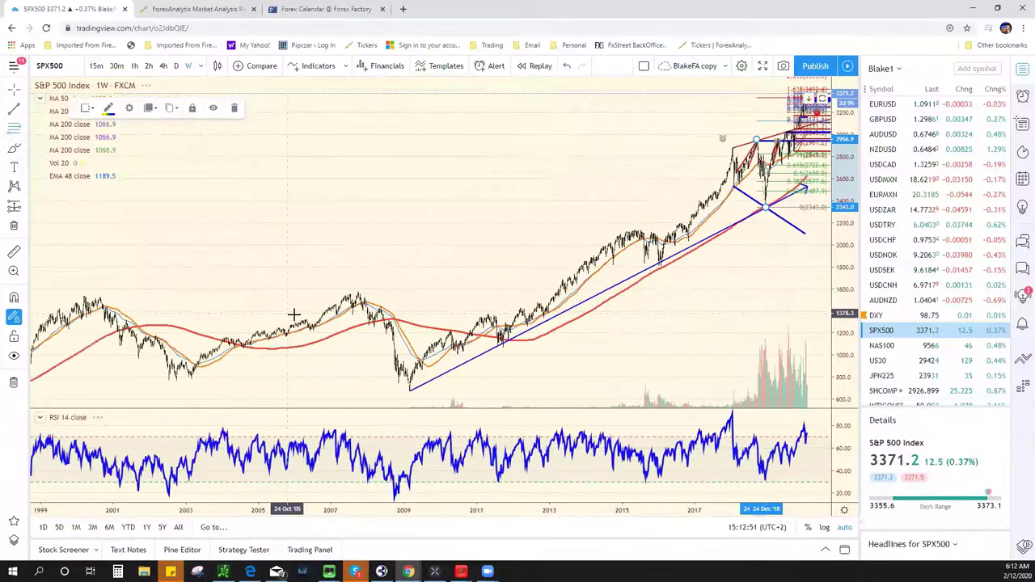
pyautogui.scroll(8, 348, 284)
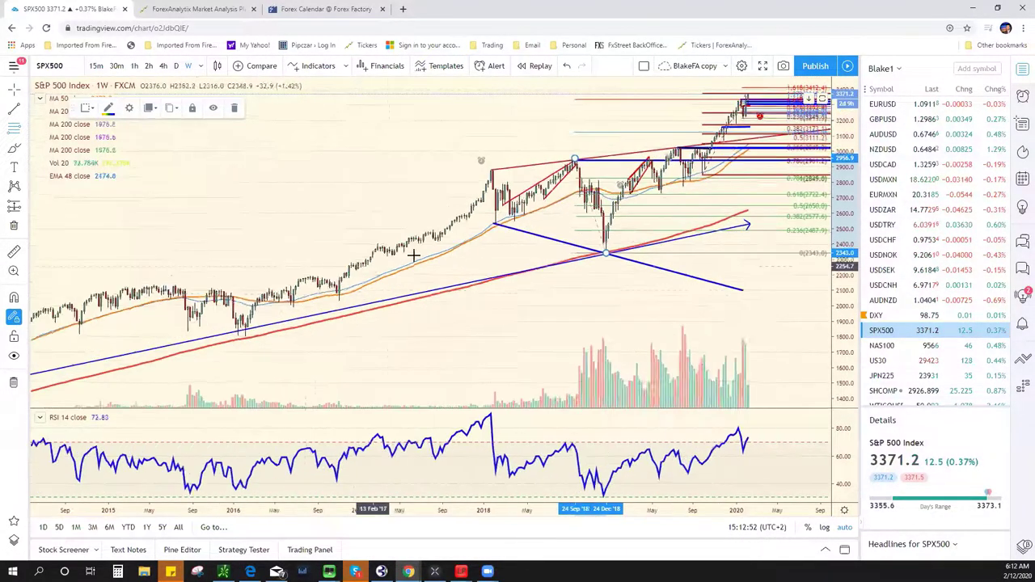
pyautogui.scroll(2, 413, 255)
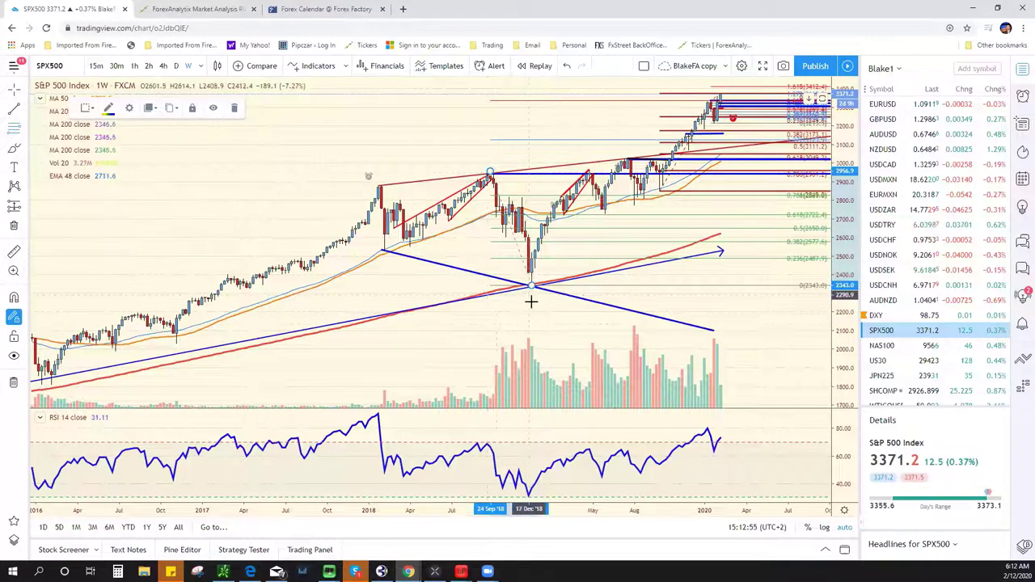
pyautogui.scroll(3, 531, 302)
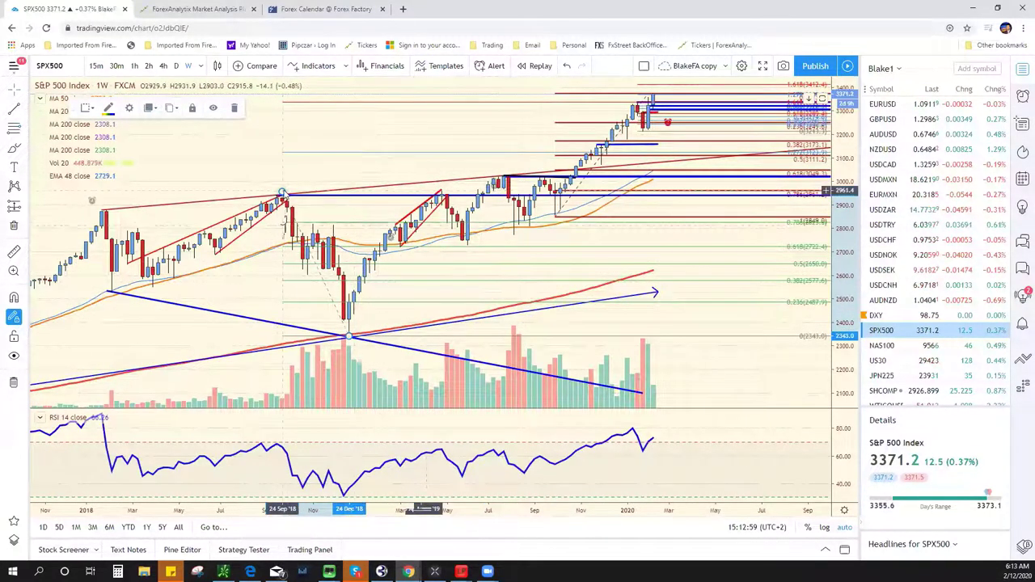
# Step: Nudge the retracement anchors to early October and December 2018, then compress the price scale
pyautogui.moveTo(282, 194); pyautogui.dragTo(287, 196)
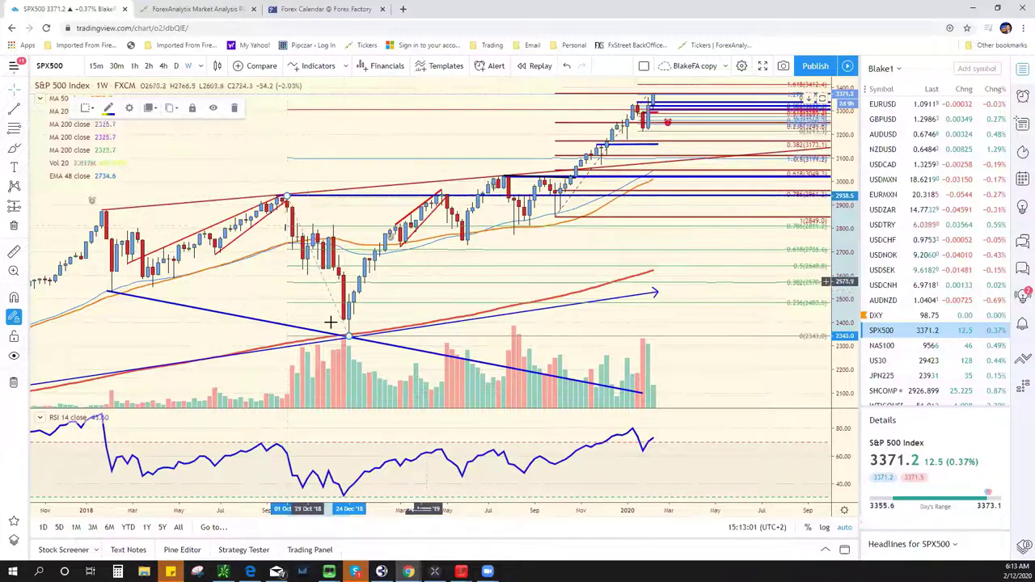
pyautogui.moveTo(348, 336); pyautogui.dragTo(348, 340)
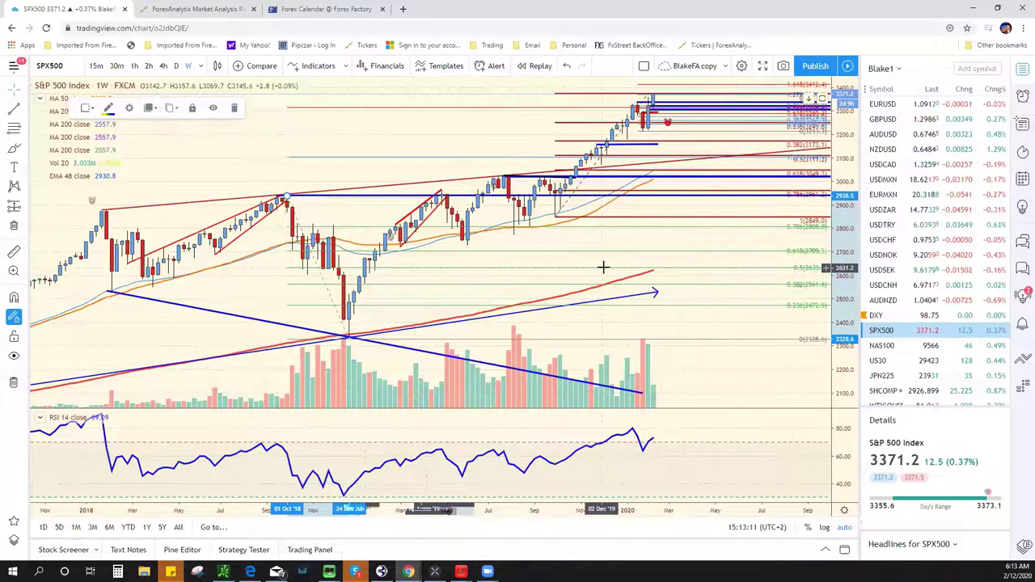
pyautogui.scroll(-3, 731, 241)
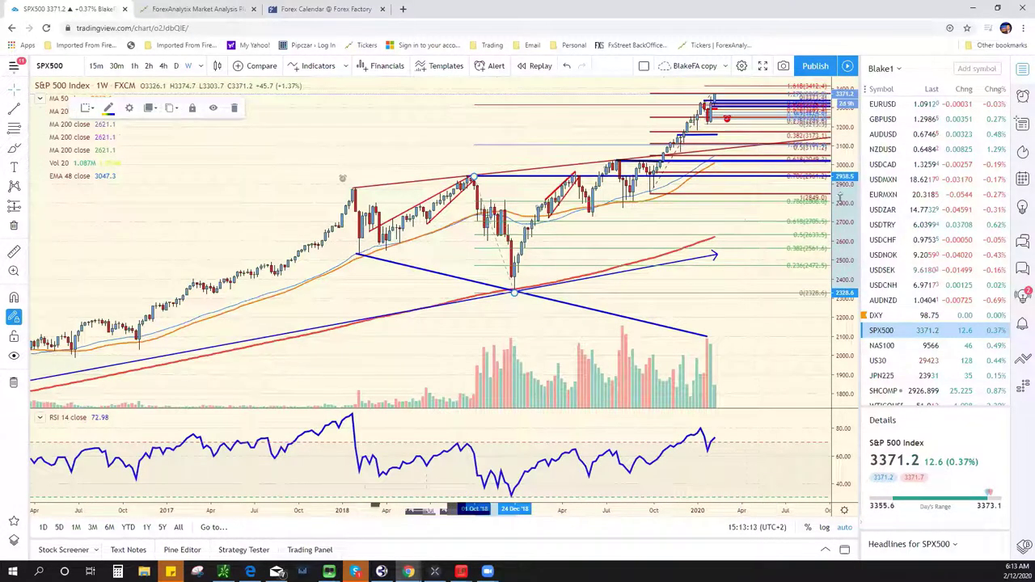
pyautogui.moveTo(841, 198); pyautogui.dragTo(841, 260)
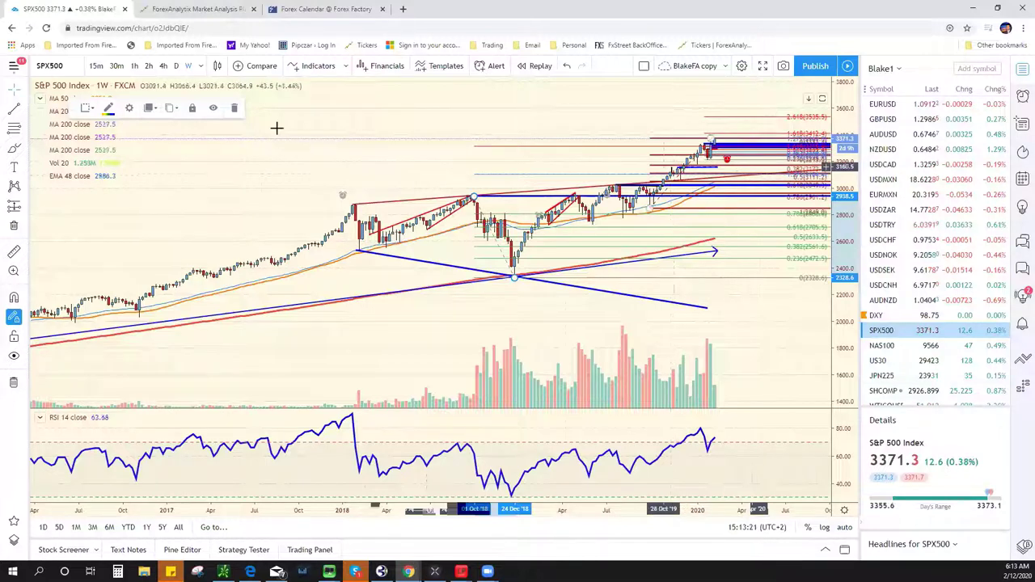
pyautogui.click(67, 65)
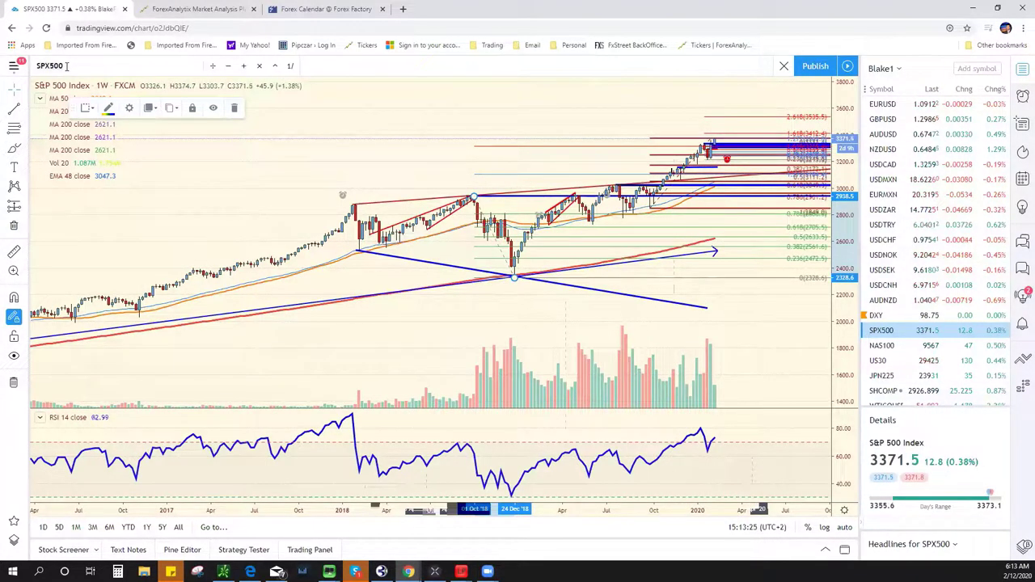
pyautogui.write('TSLA')
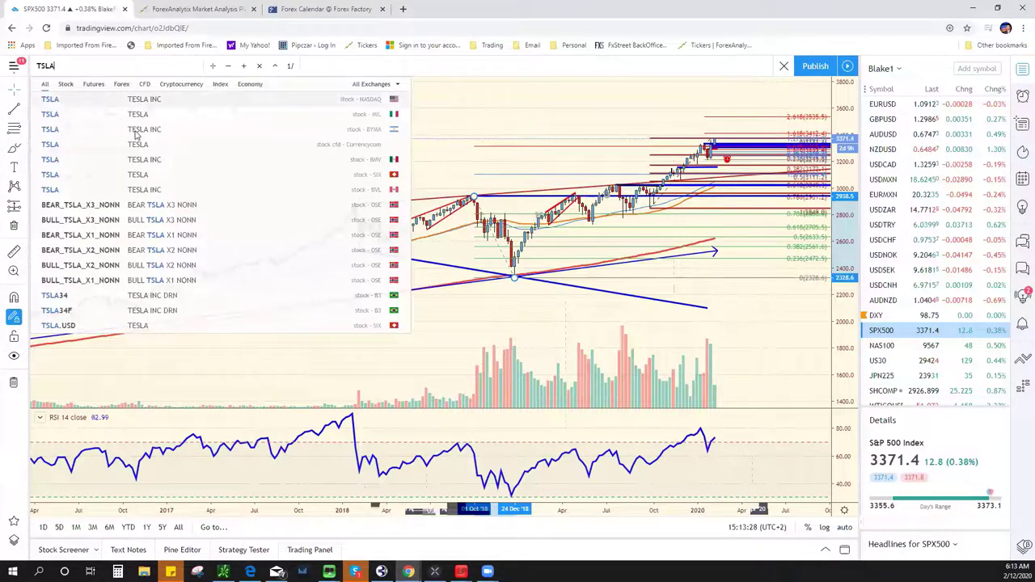
pyautogui.press('Return')
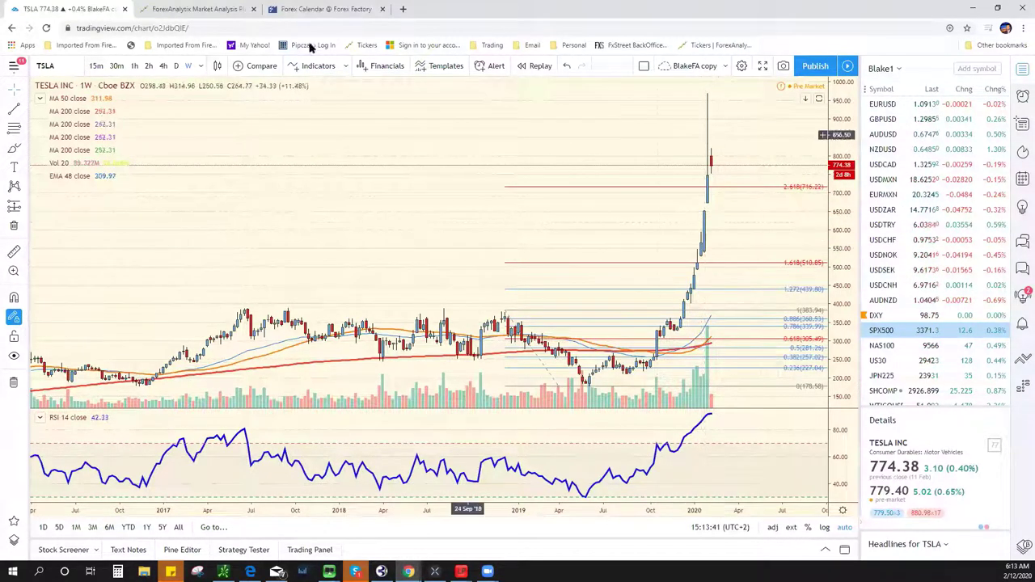
pyautogui.click(910, 331)
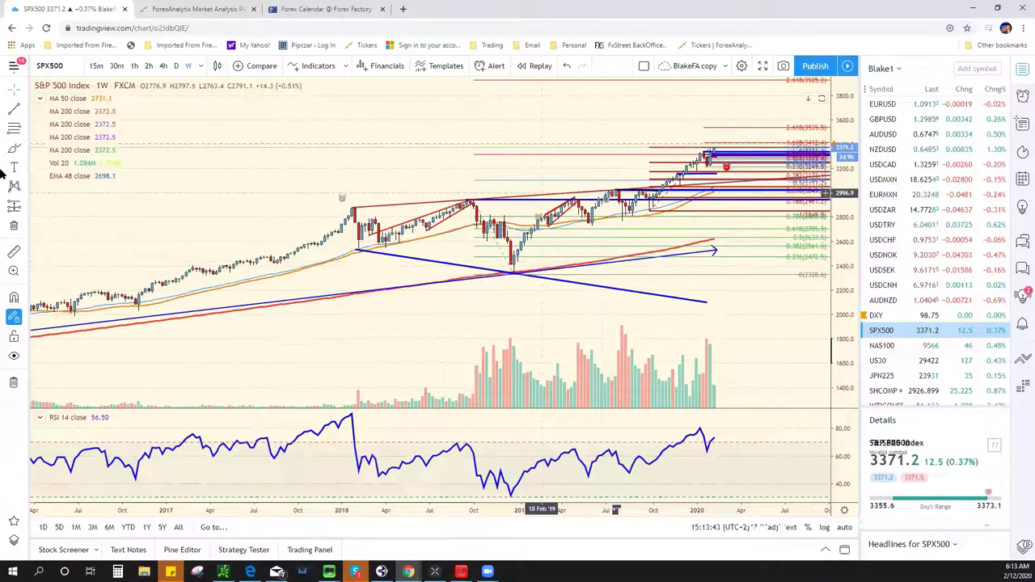
# Step: Draw a projected path from the latest price up to higher levels, then a pullback point
pyautogui.click(715, 143)
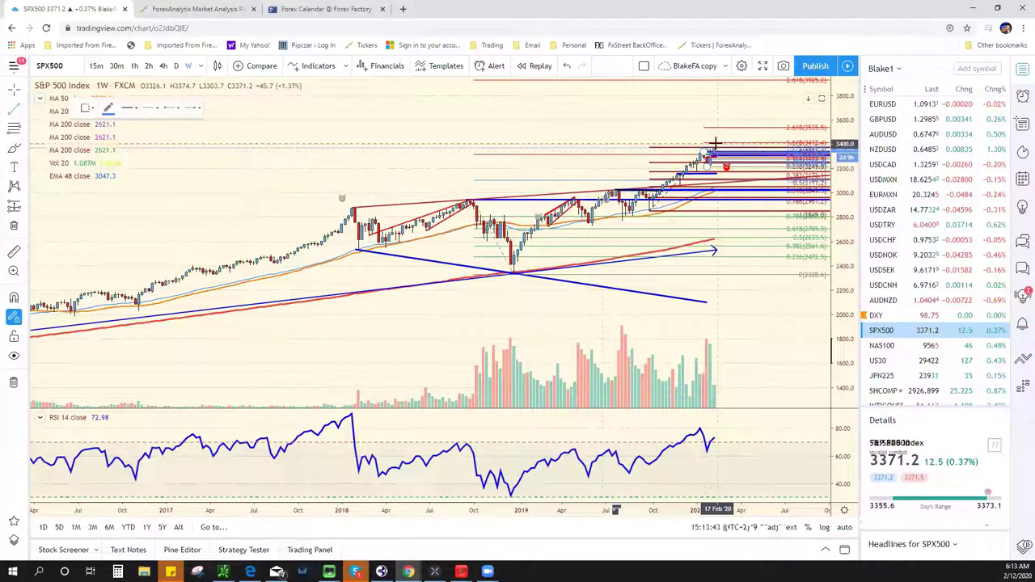
pyautogui.click(732, 96)
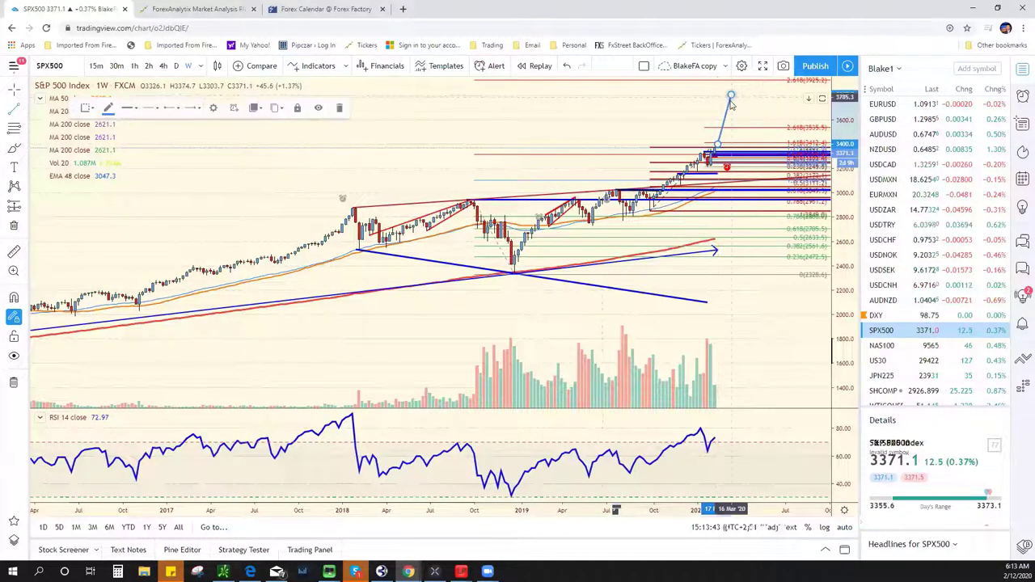
pyautogui.click(737, 152)
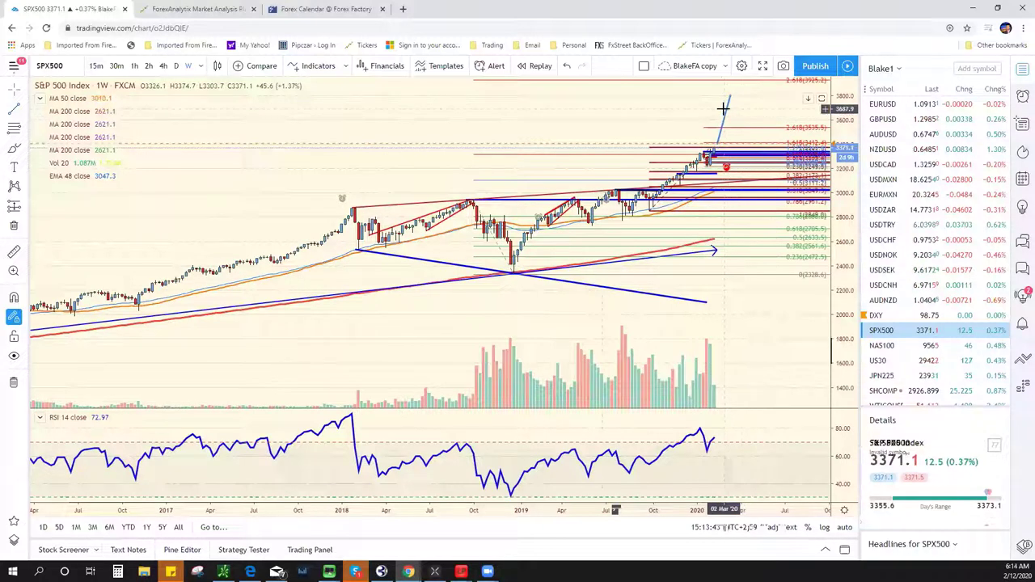
pyautogui.press('Escape')
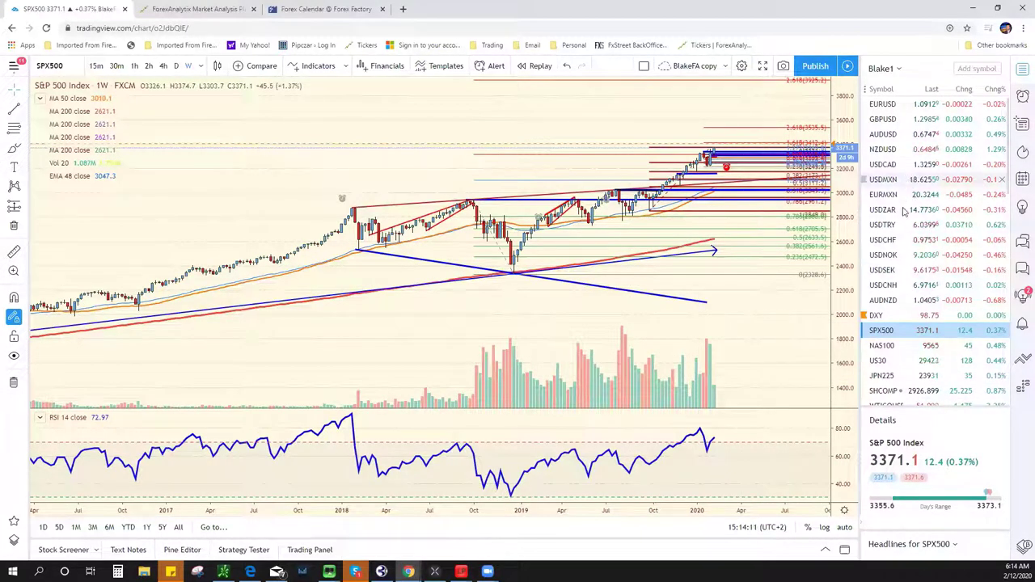
# Step: Glance at USDJPY in the watchlist, then load the AUDUSD weekly chart
pyautogui.scroll(-3, 902, 229)
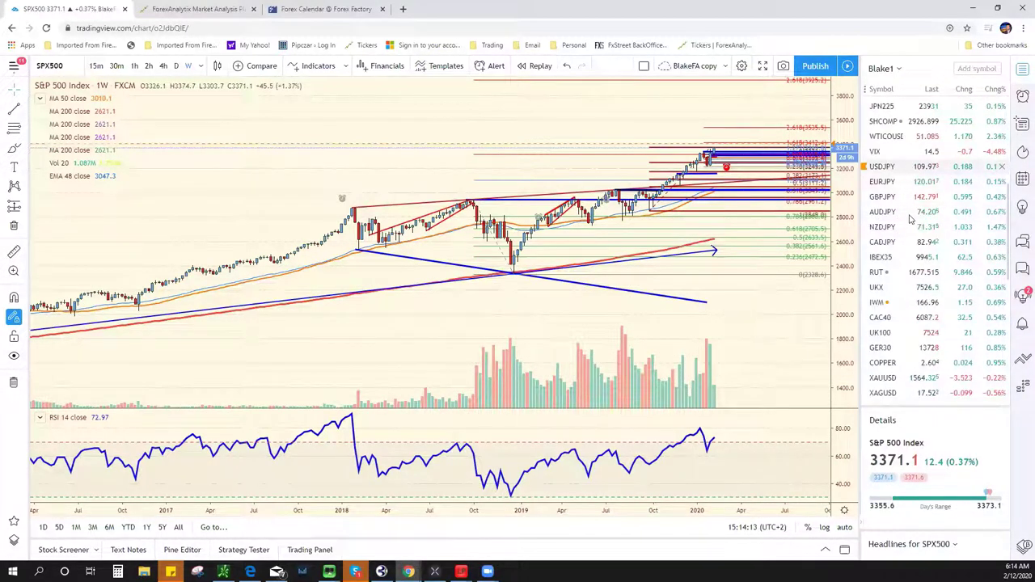
pyautogui.click(884, 166)
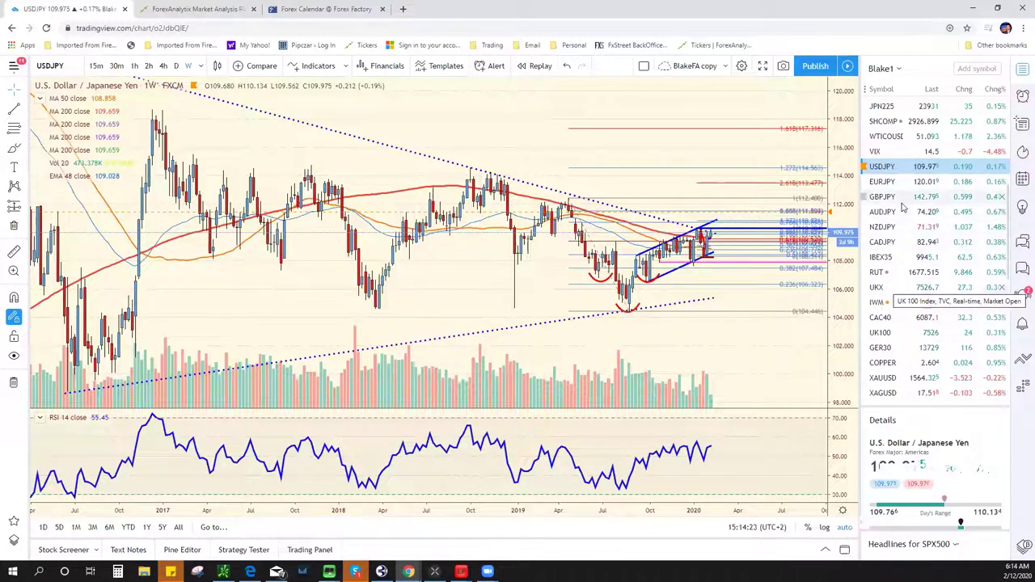
pyautogui.scroll(5, 897, 202)
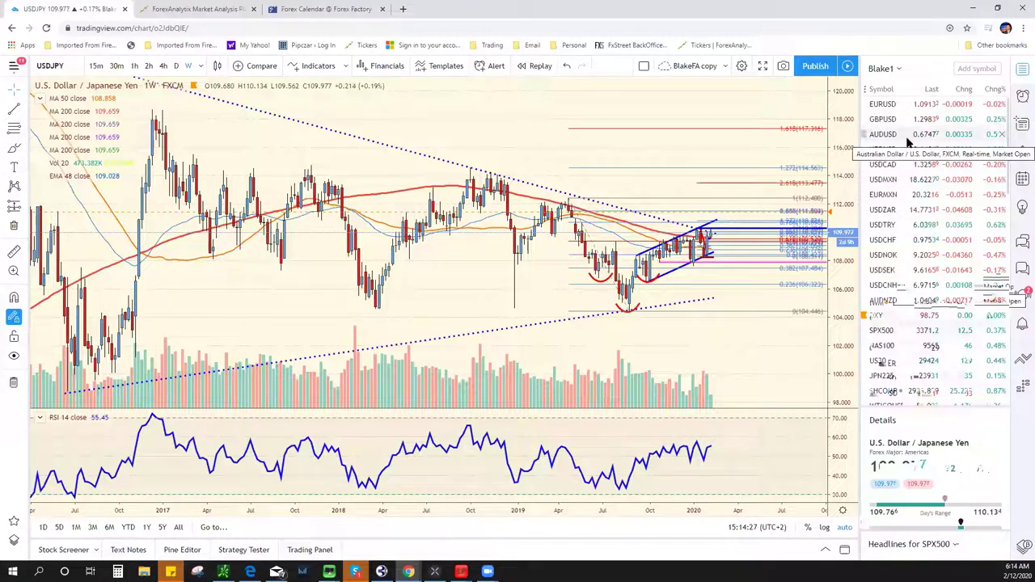
pyautogui.click(909, 137)
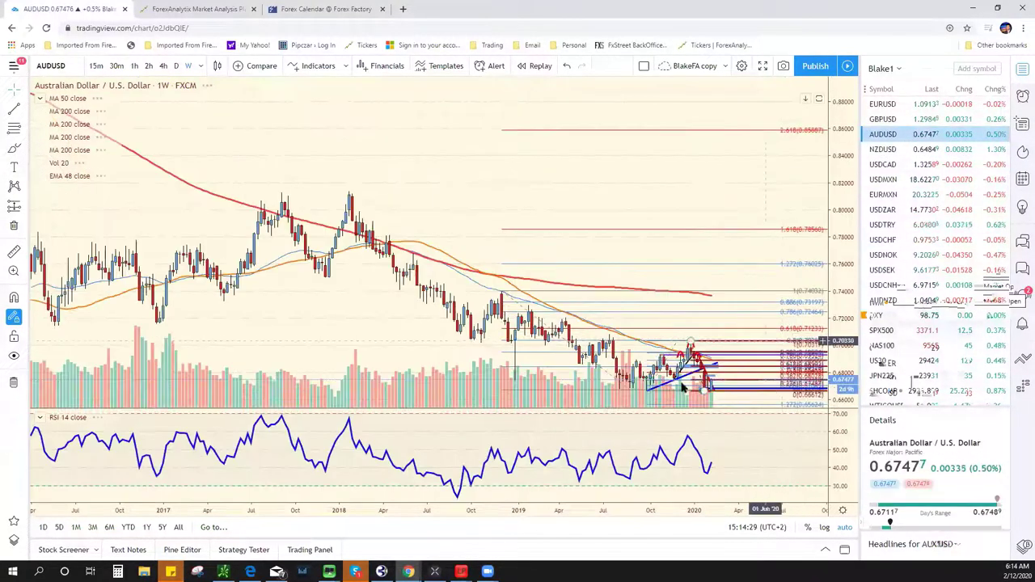
# Step: Set AUDUSD to the 1D interval, inspect the light-blue resistance box, then load NZDUSD
pyautogui.press('d')
pyautogui.press('Return')
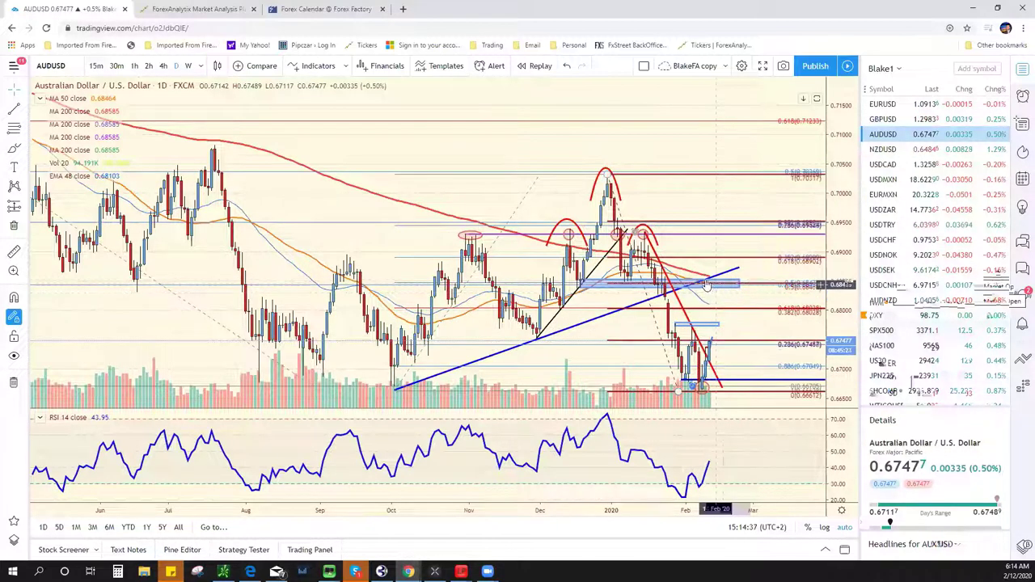
pyautogui.click(717, 325)
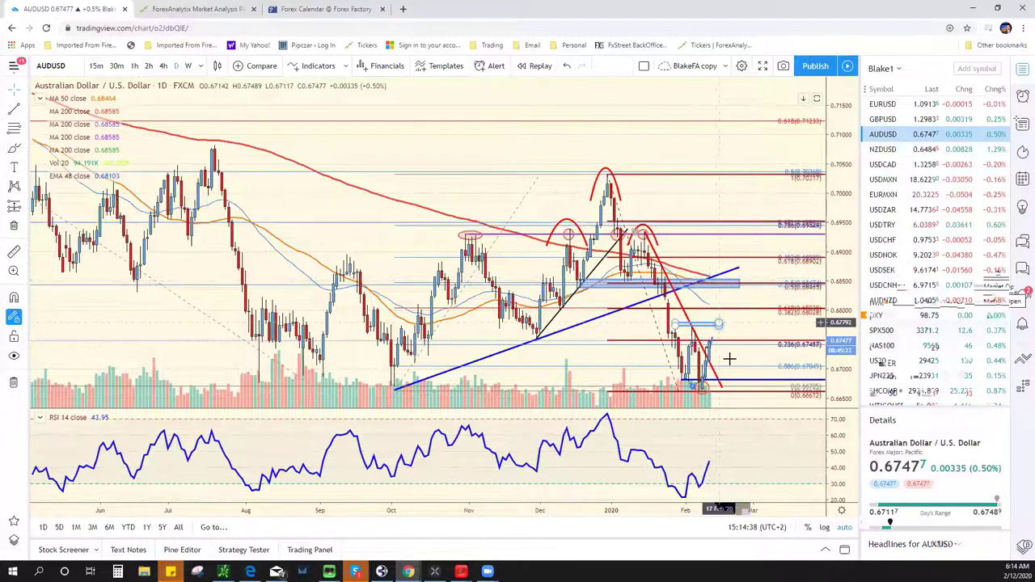
pyautogui.click(720, 294)
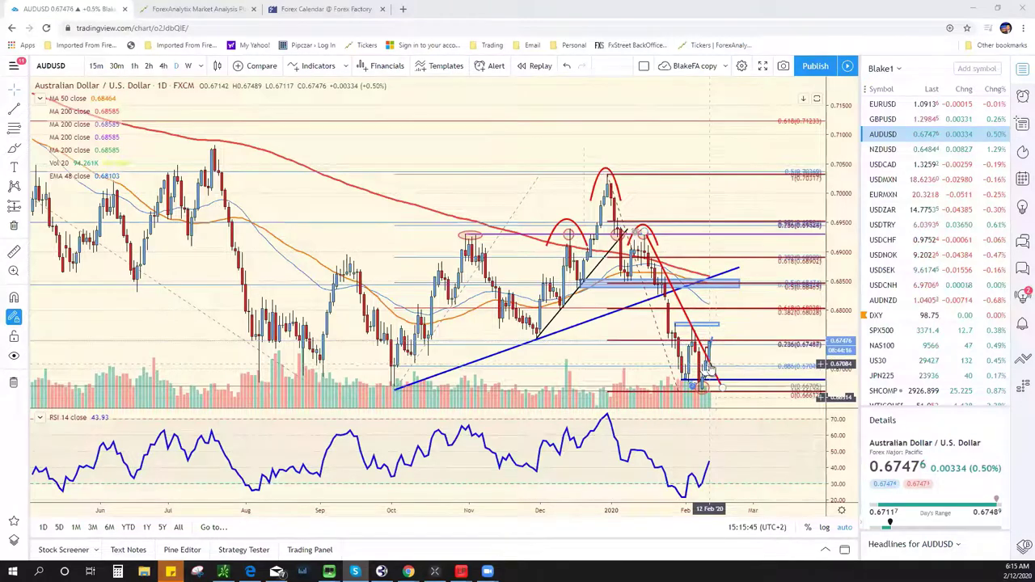
pyautogui.scroll(3, 710, 368)
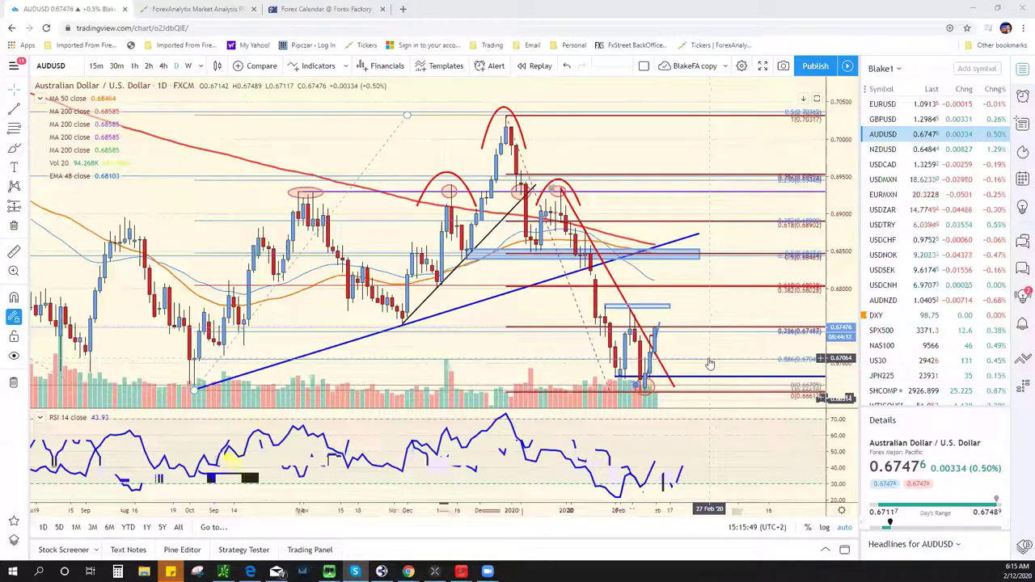
pyautogui.click(886, 150)
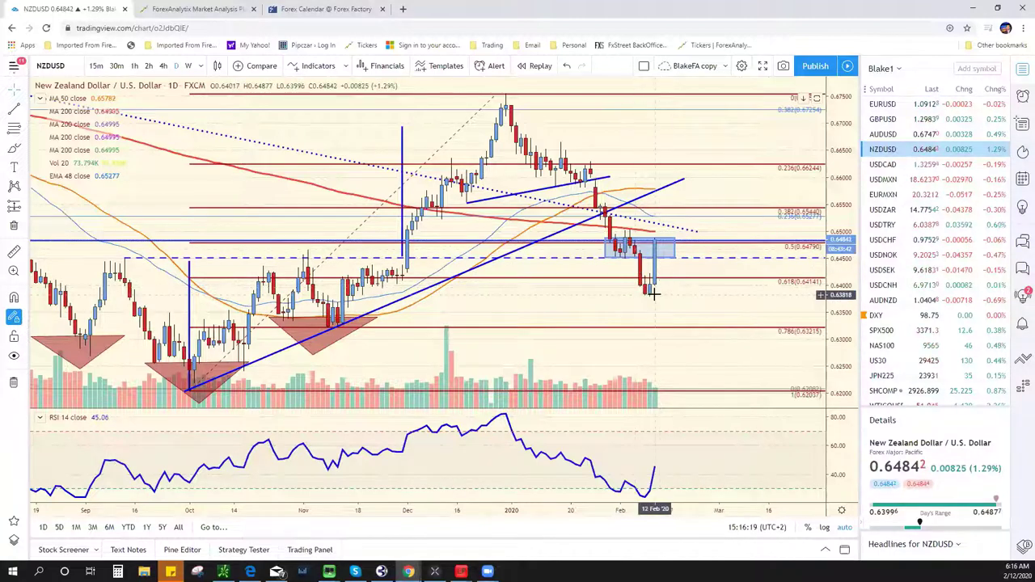
# Step: Zoom out on the NZDUSD daily chart to show roughly twelve months of candles
pyautogui.scroll(-3, 649, 293)
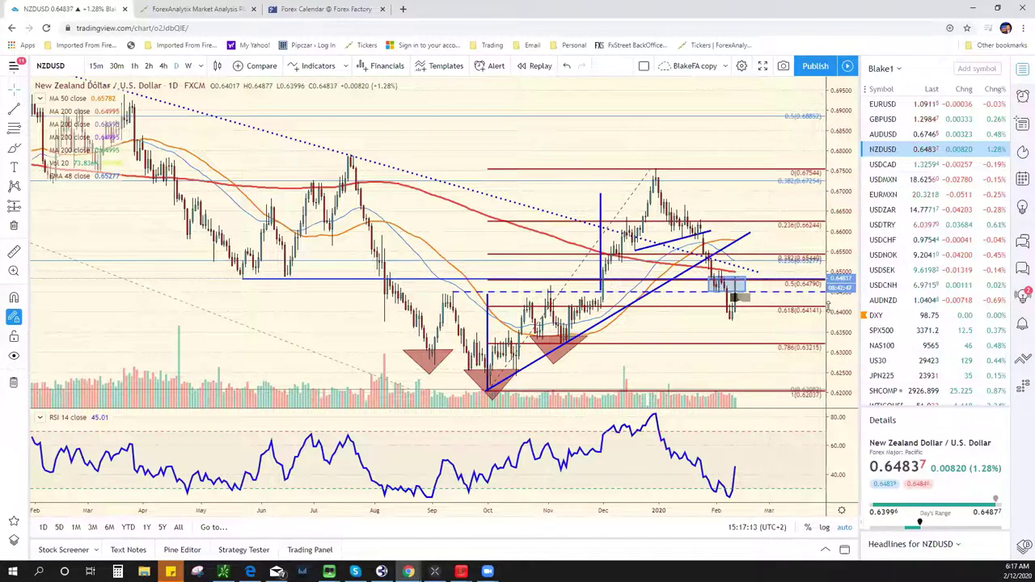
# Step: Load the COPPER daily chart from AUDUSD and zoom out to see the 2019–2020 lows
pyautogui.click(931, 134)
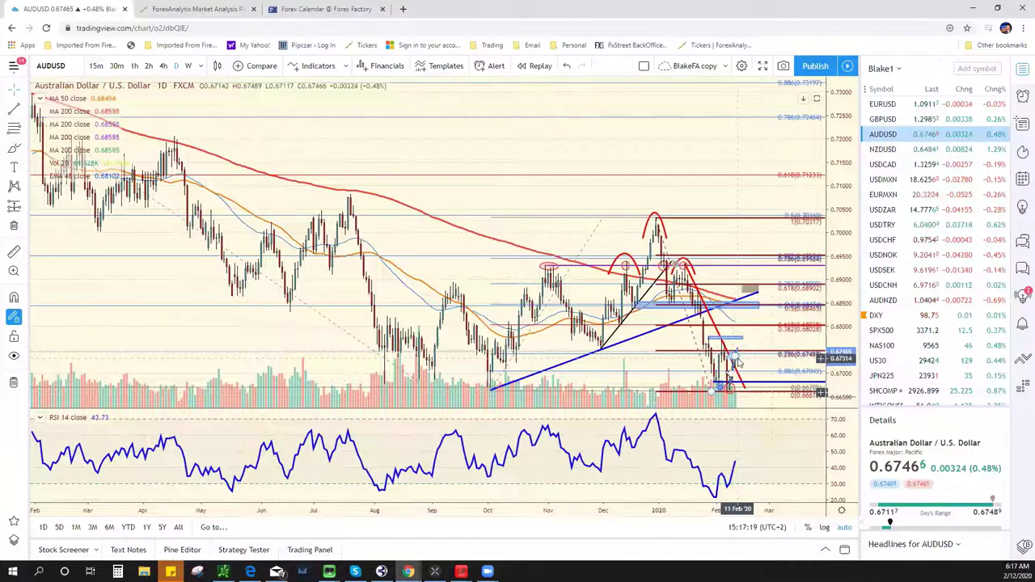
pyautogui.click(86, 65)
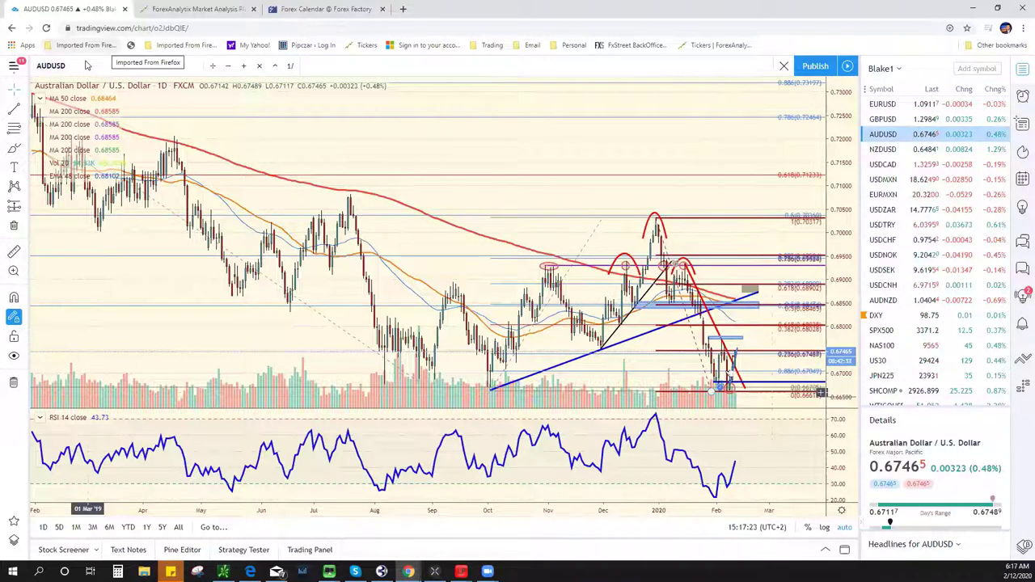
pyautogui.write('COPPER')
pyautogui.press('Return')
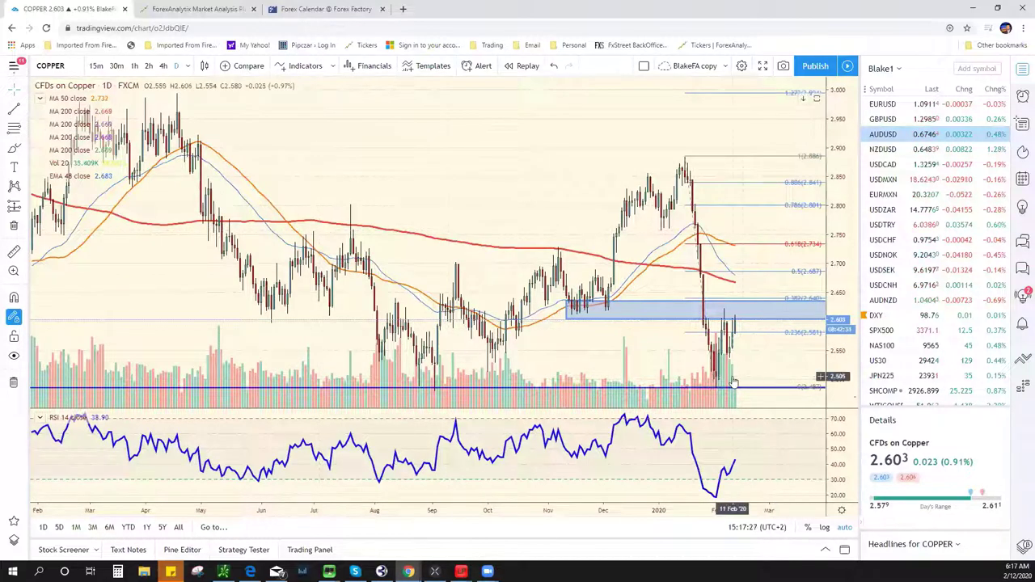
pyautogui.scroll(-5, 728, 380)
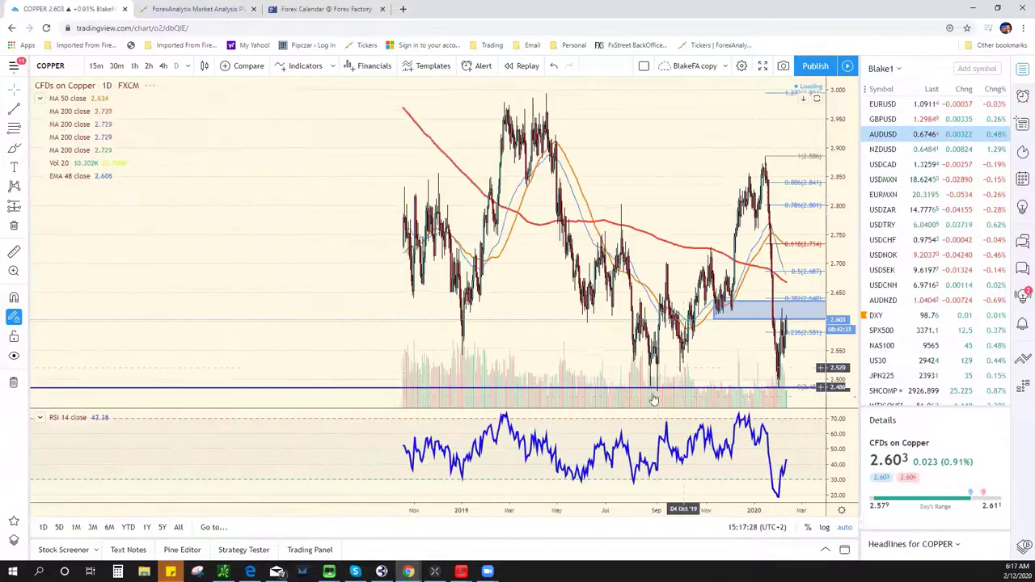
# Step: Draw a near-horizontal support trend line on Copper along the lows around 2.53
pyautogui.click(517, 349)
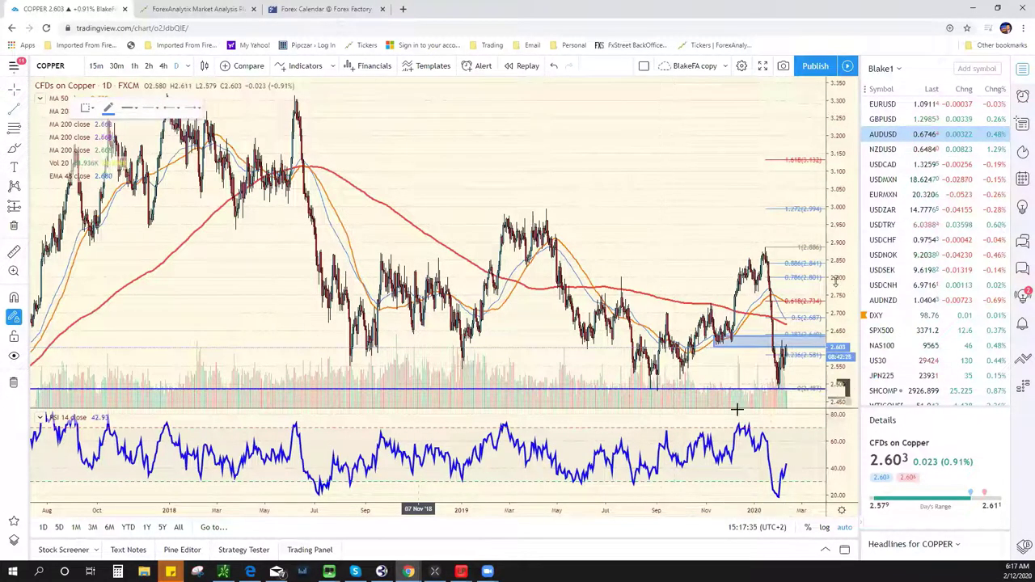
pyautogui.click(624, 337)
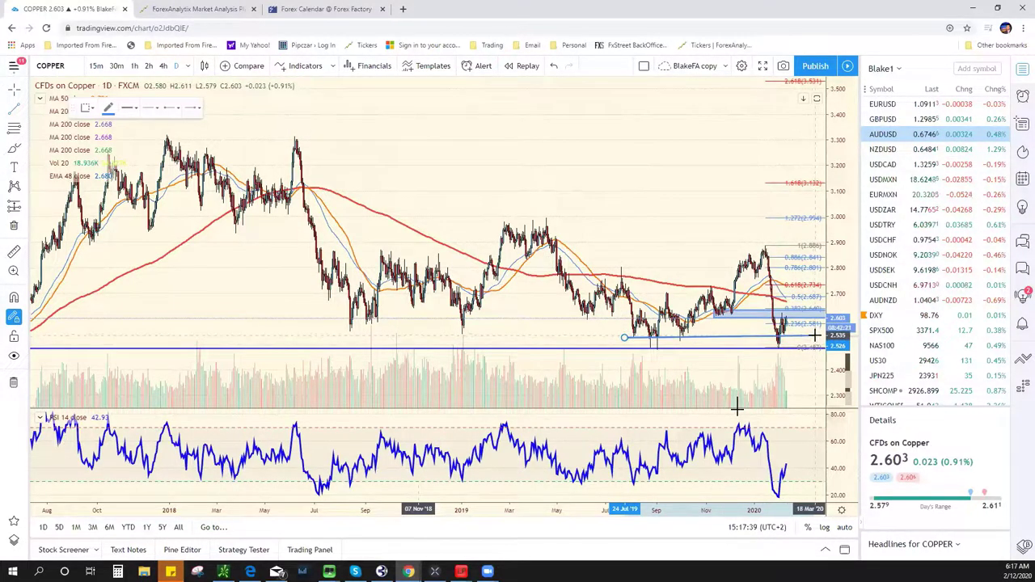
pyautogui.click(815, 335)
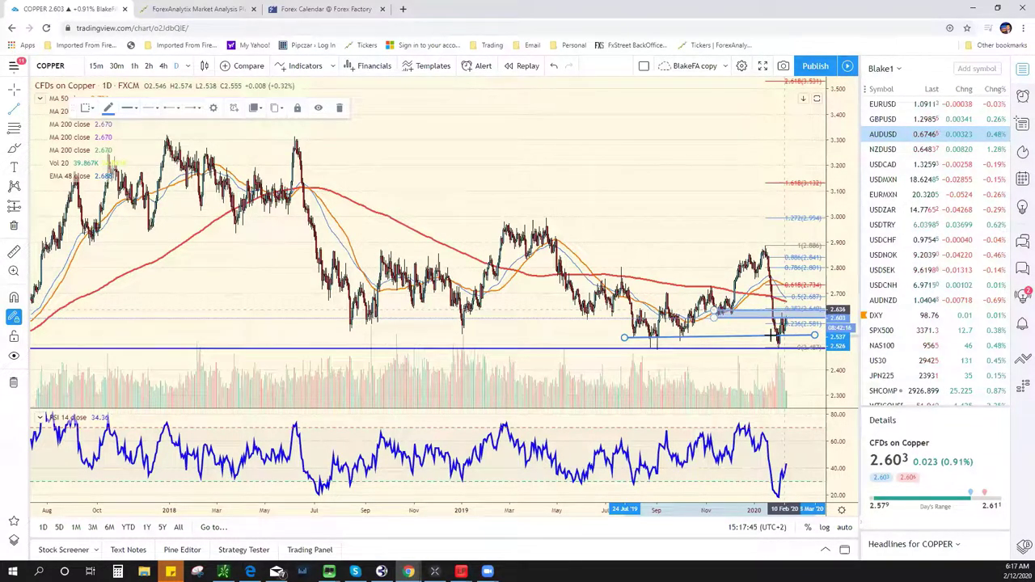
pyautogui.scroll(2, 762, 319)
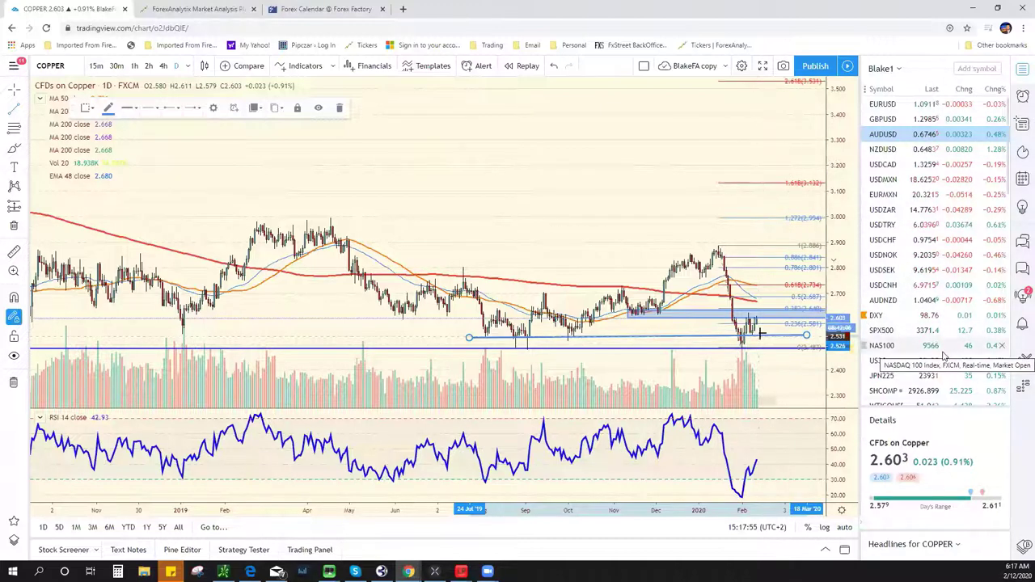
pyautogui.click(904, 105)
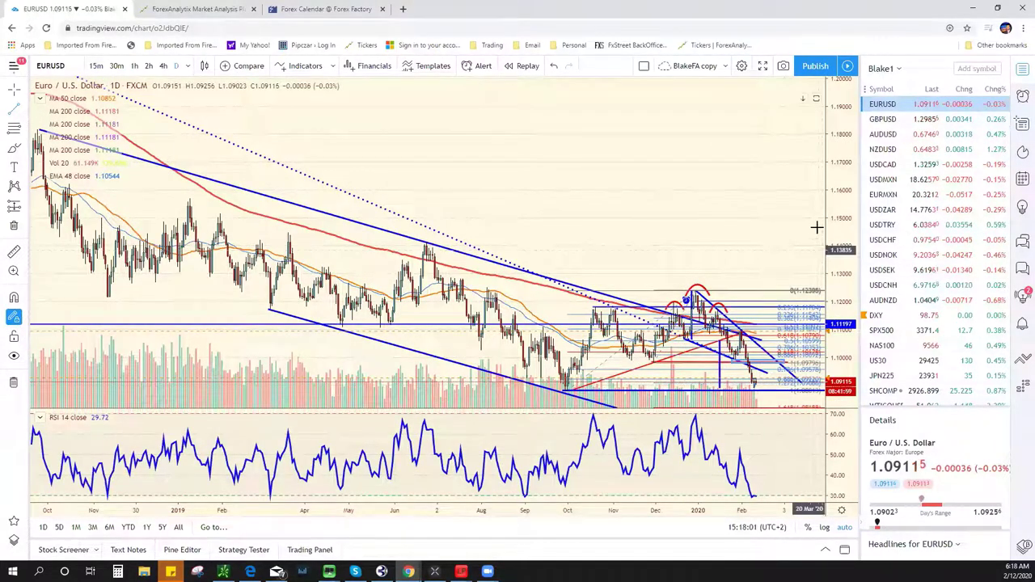
# Step: Zoom the EURUSD daily chart in on the moves since September and scroll the watchlist down
pyautogui.scroll(1, 746, 217)
pyautogui.scroll(5, 746, 216)
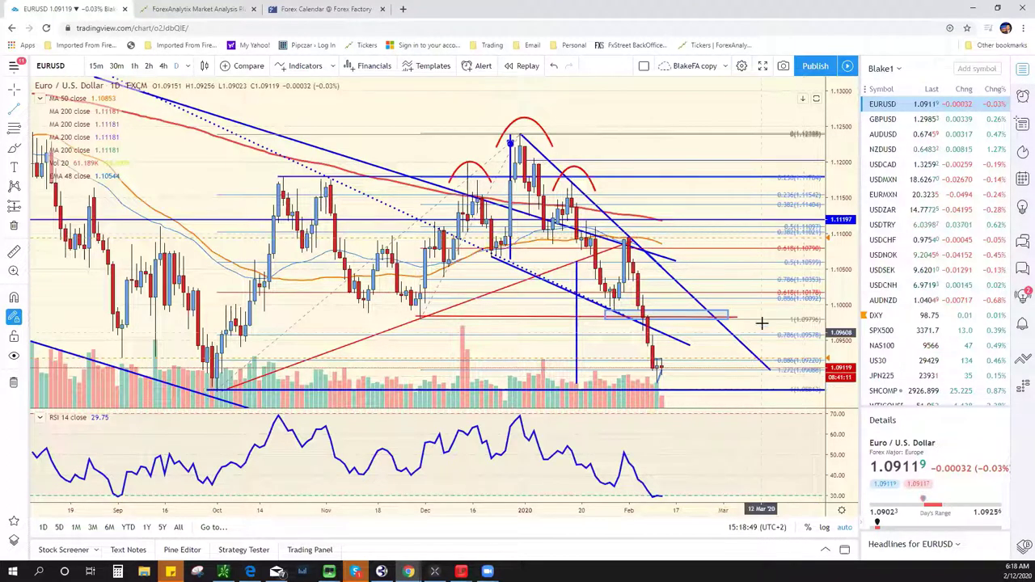
pyautogui.scroll(-3, 936, 297)
pyautogui.scroll(-3, 936, 297)
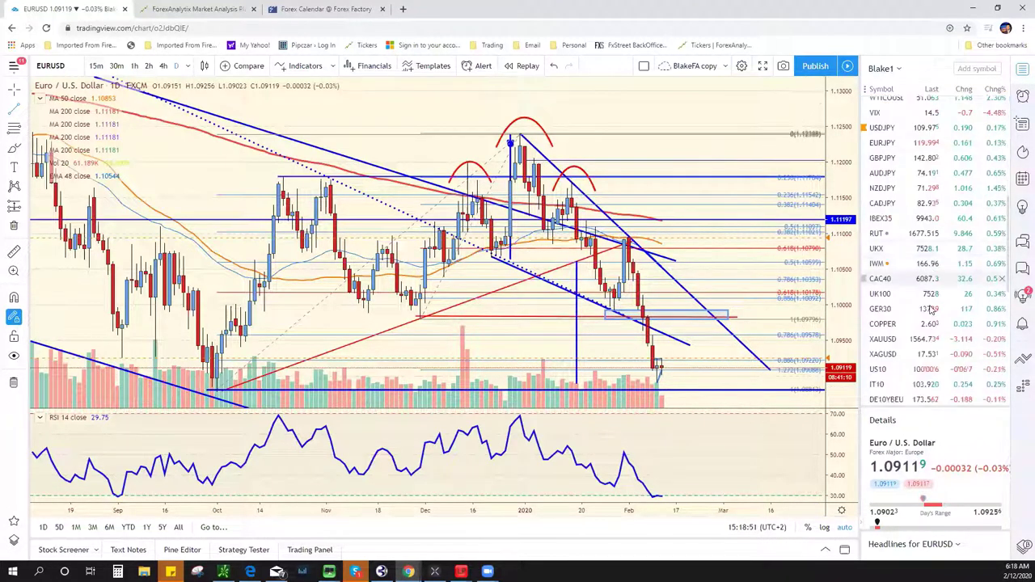
pyautogui.scroll(-4, 929, 323)
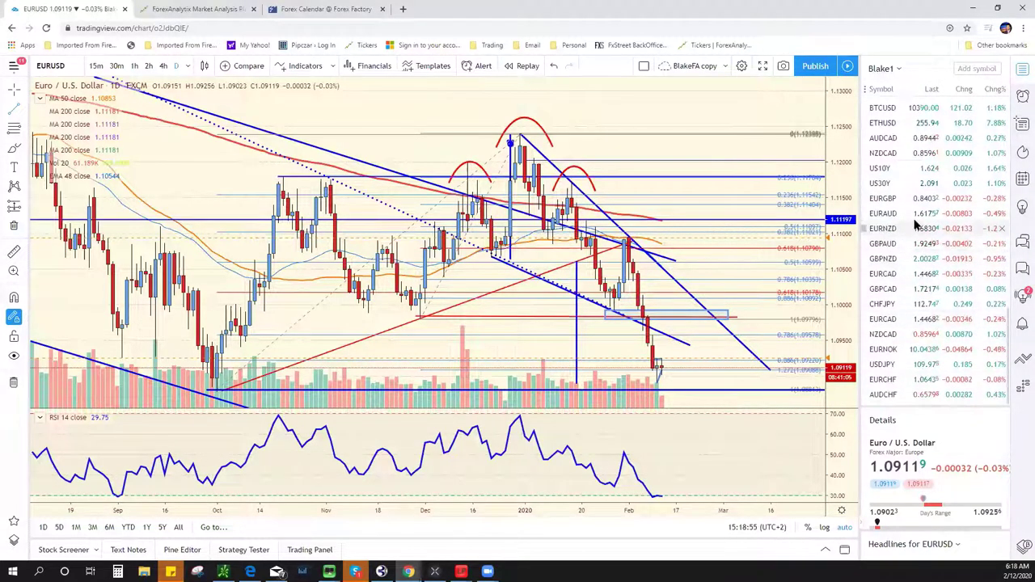
# Step: Switch through EURAUD to the EURNZD daily chart and zoom its time axis out and back in
pyautogui.click(917, 214)
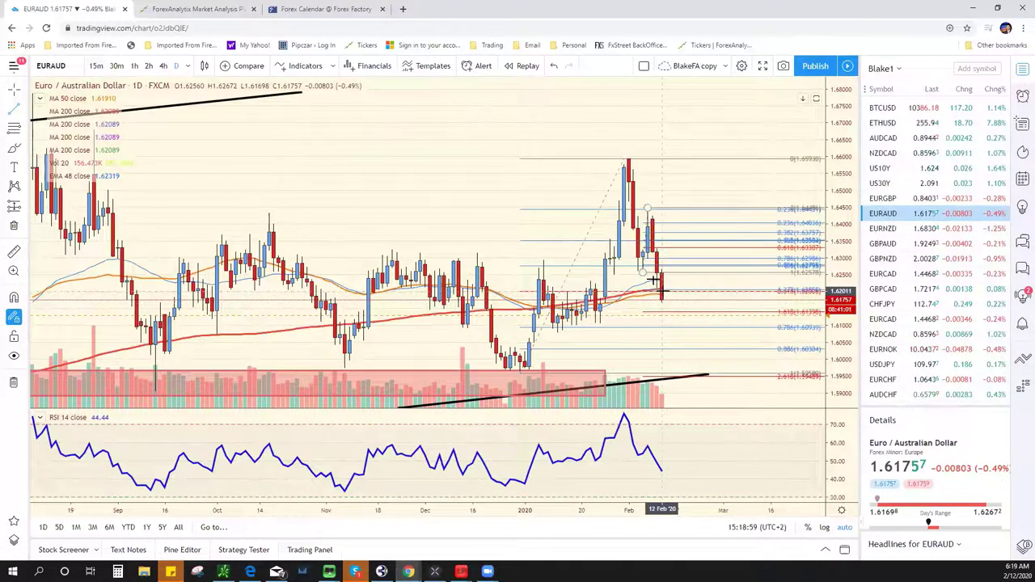
pyautogui.click(902, 230)
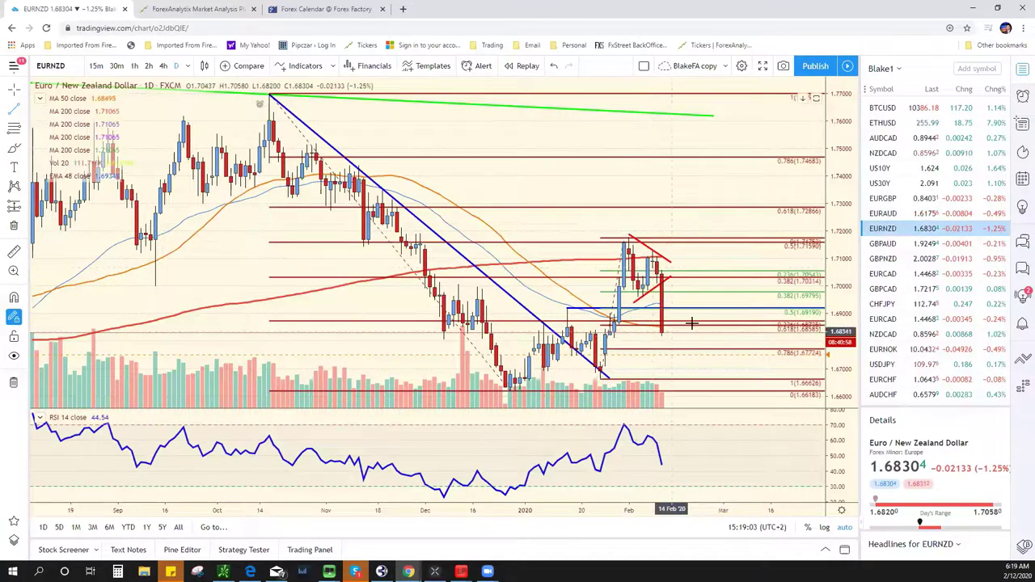
pyautogui.scroll(-3, 700, 340)
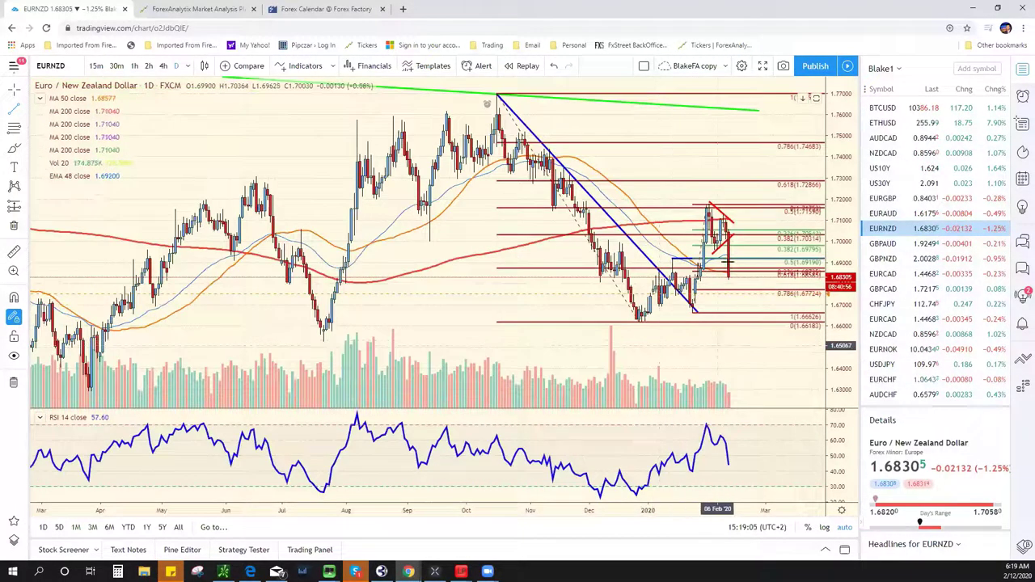
pyautogui.scroll(-4, 717, 346)
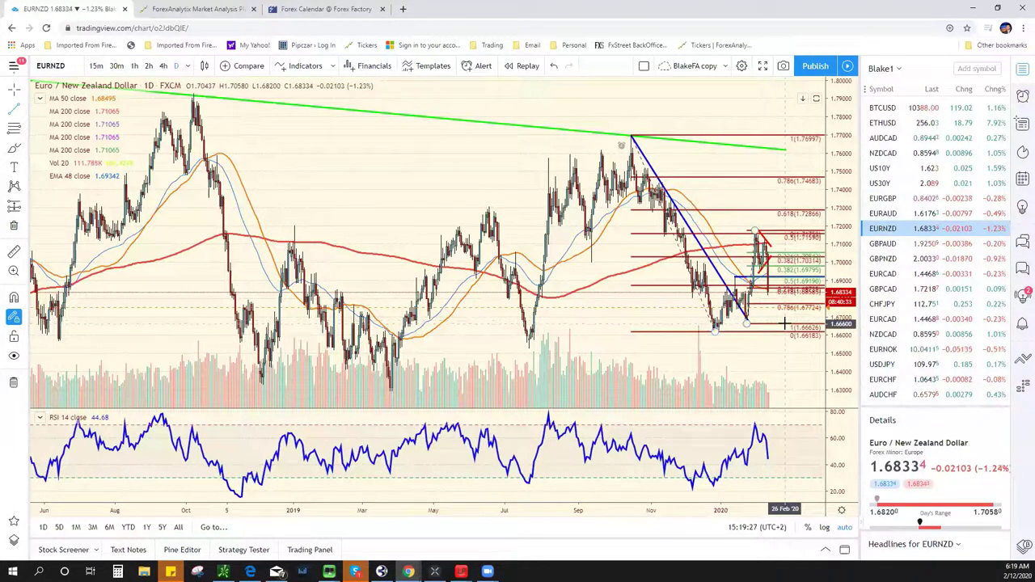
pyautogui.scroll(2, 801, 314)
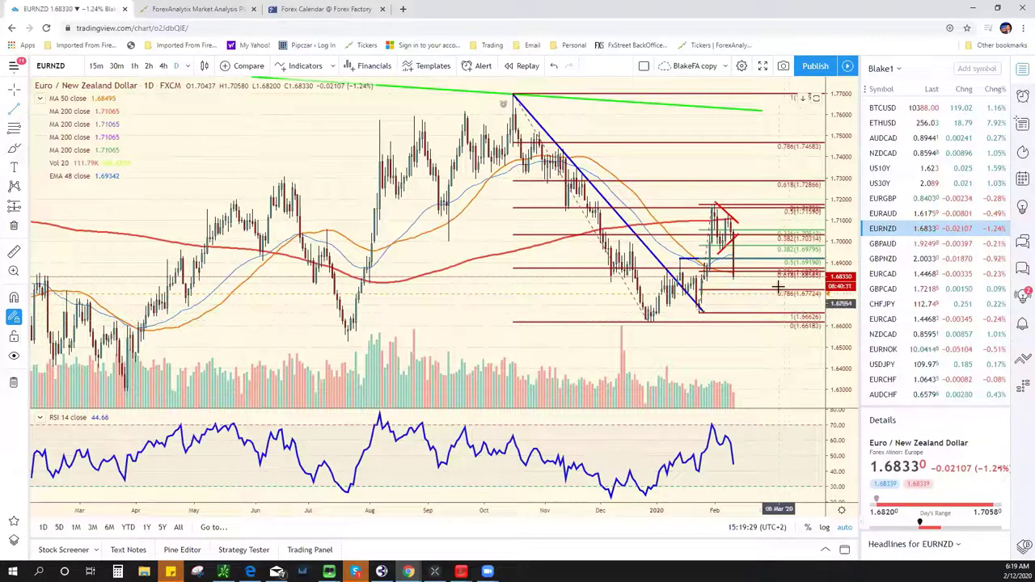
pyautogui.scroll(-5, 916, 162)
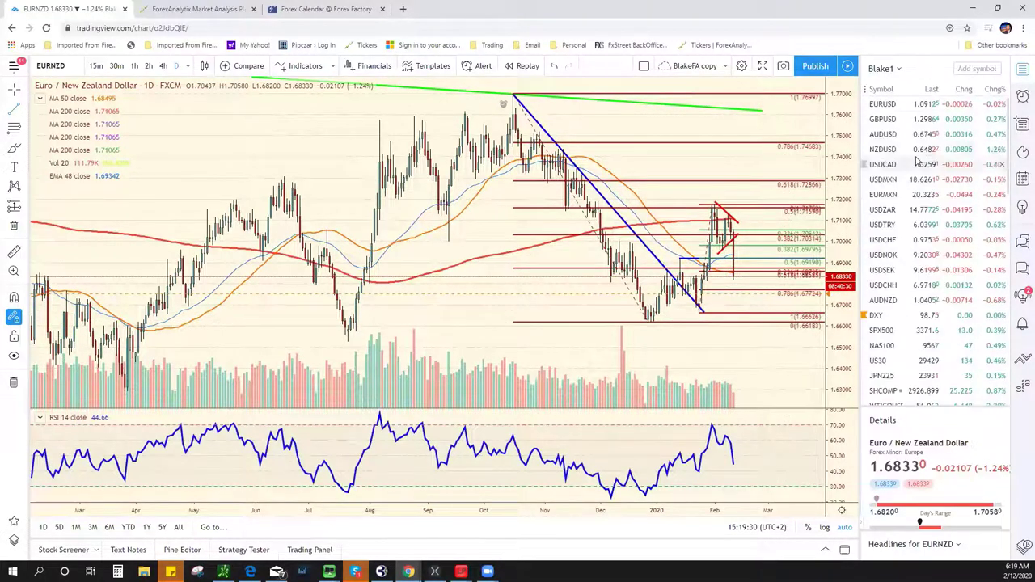
# Step: Open the USDCAD chart and remove its three outdated blue drawings near the January low
pyautogui.click(906, 105)
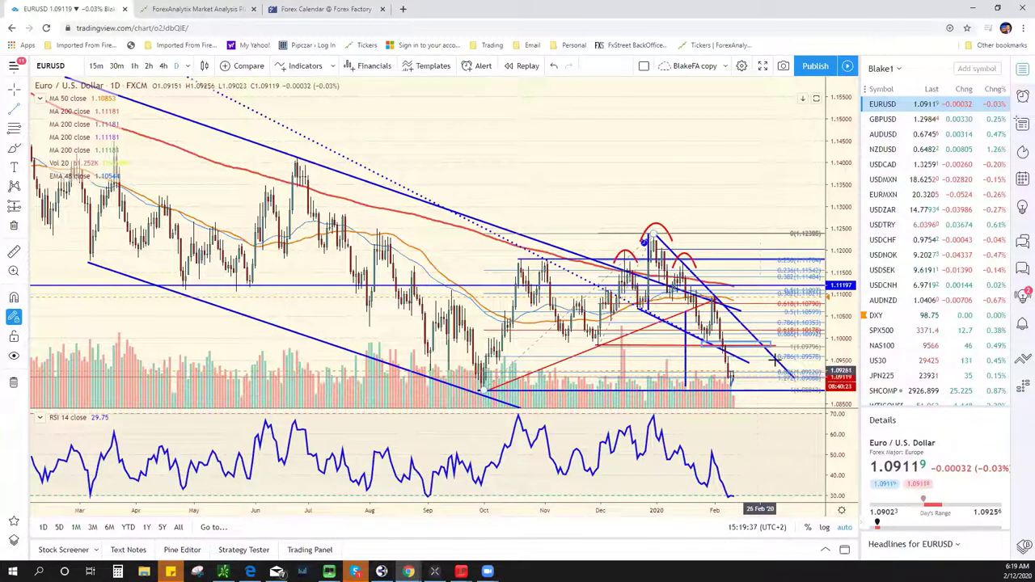
pyautogui.click(910, 164)
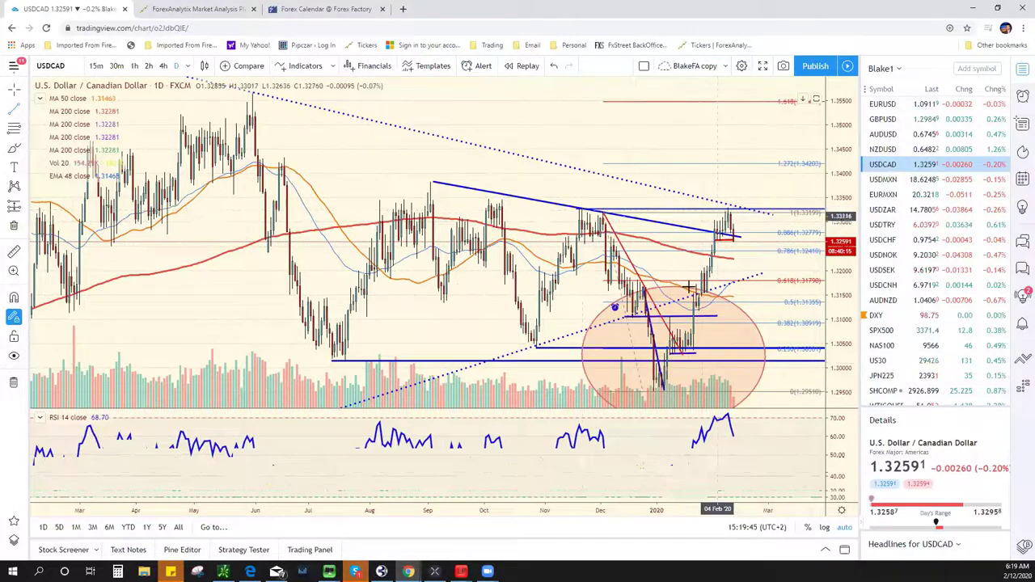
pyautogui.rightClick(652, 226)
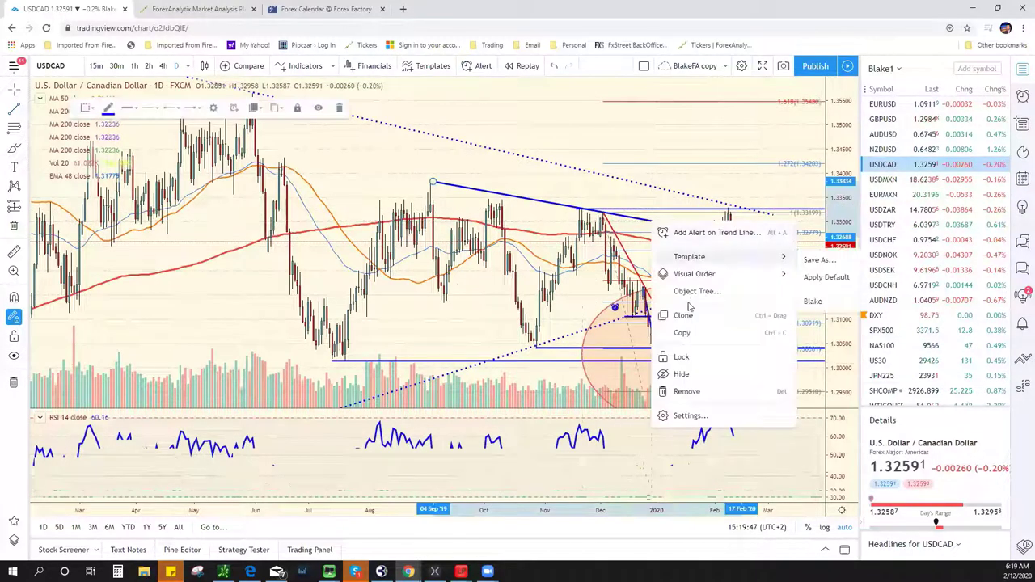
pyautogui.click(687, 391)
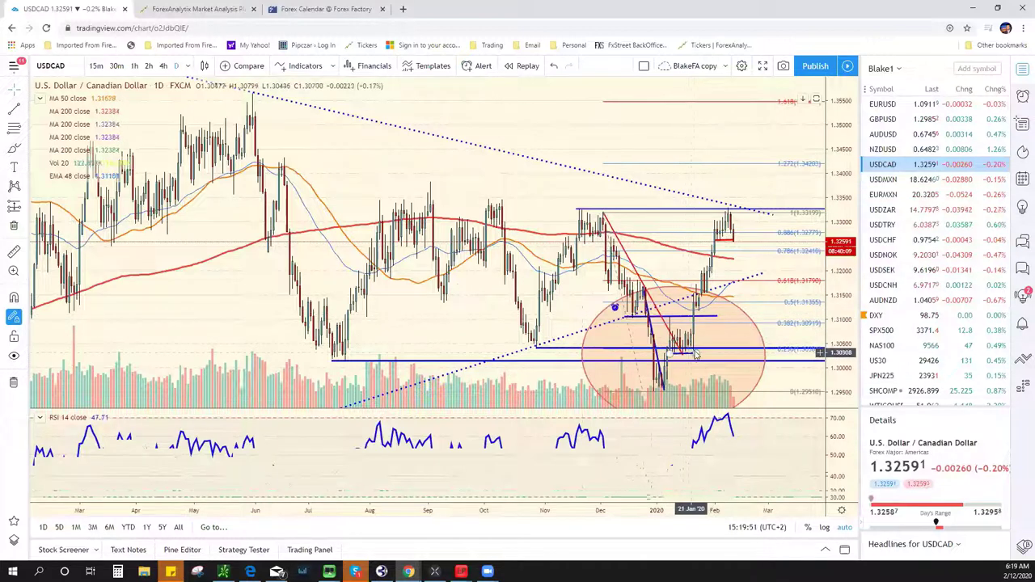
pyautogui.rightClick(694, 354)
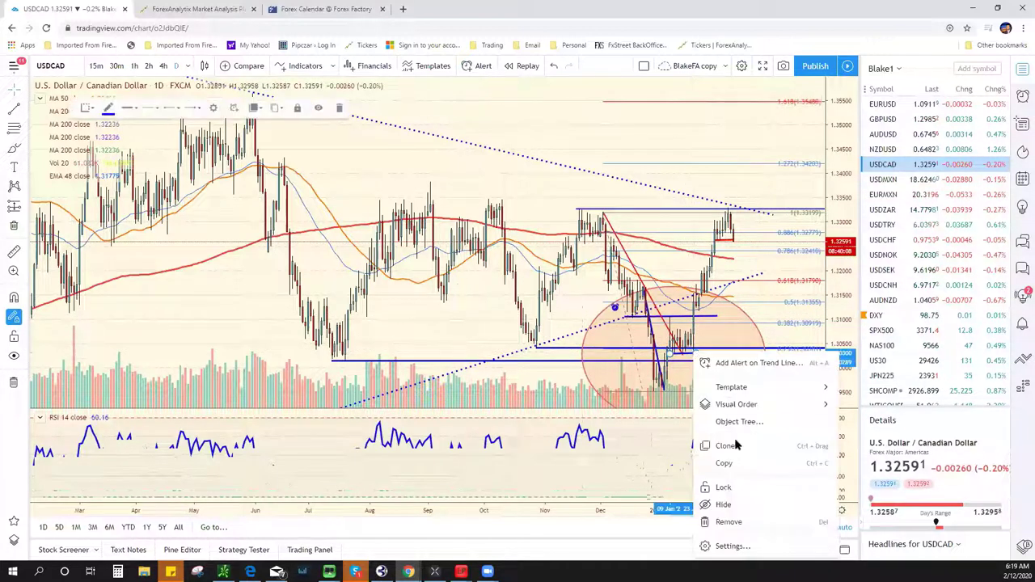
pyautogui.click(735, 523)
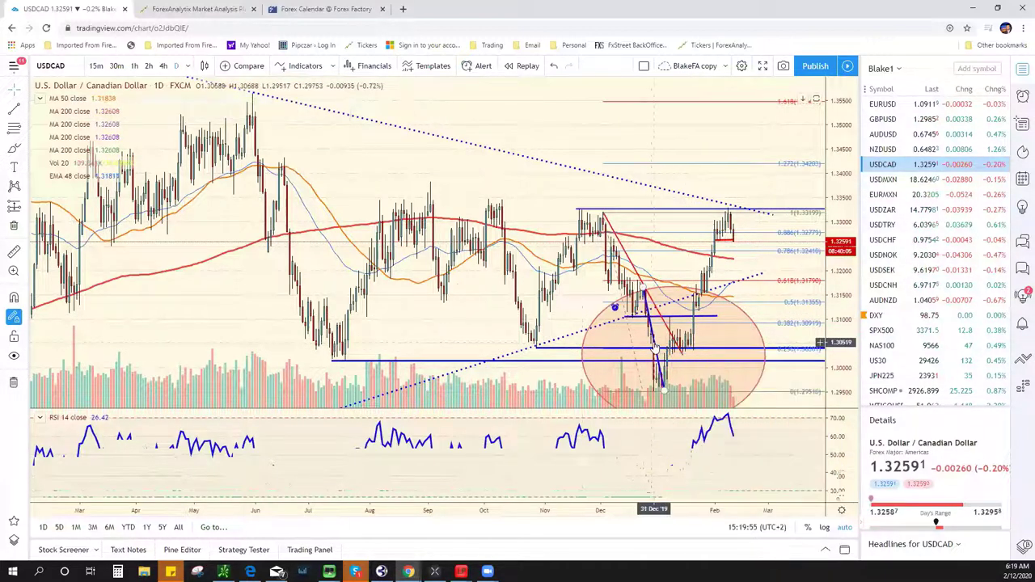
pyautogui.rightClick(662, 344)
pyautogui.click(701, 513)
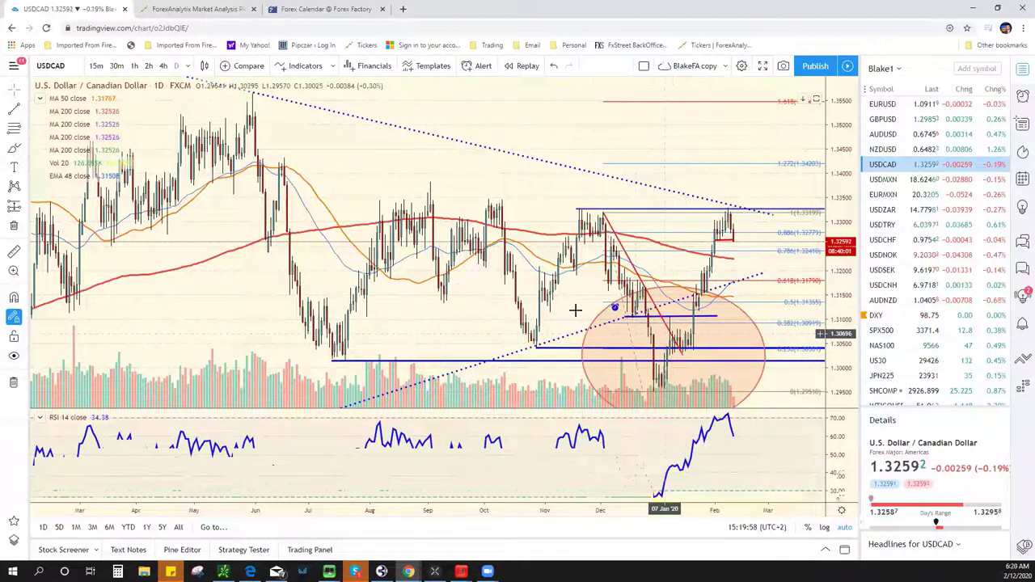
pyautogui.scroll(-5, 507, 300)
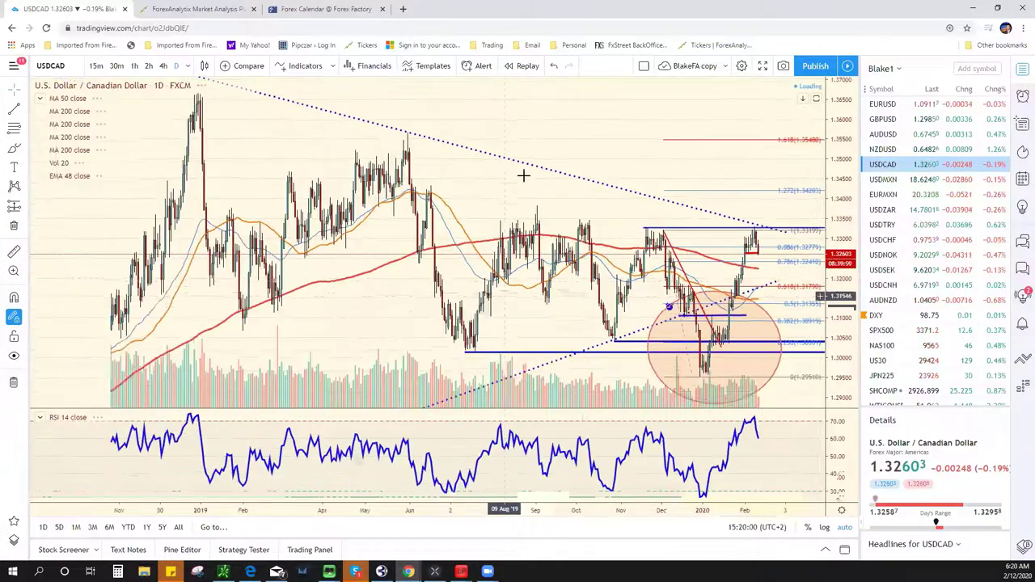
pyautogui.scroll(-3, 528, 209)
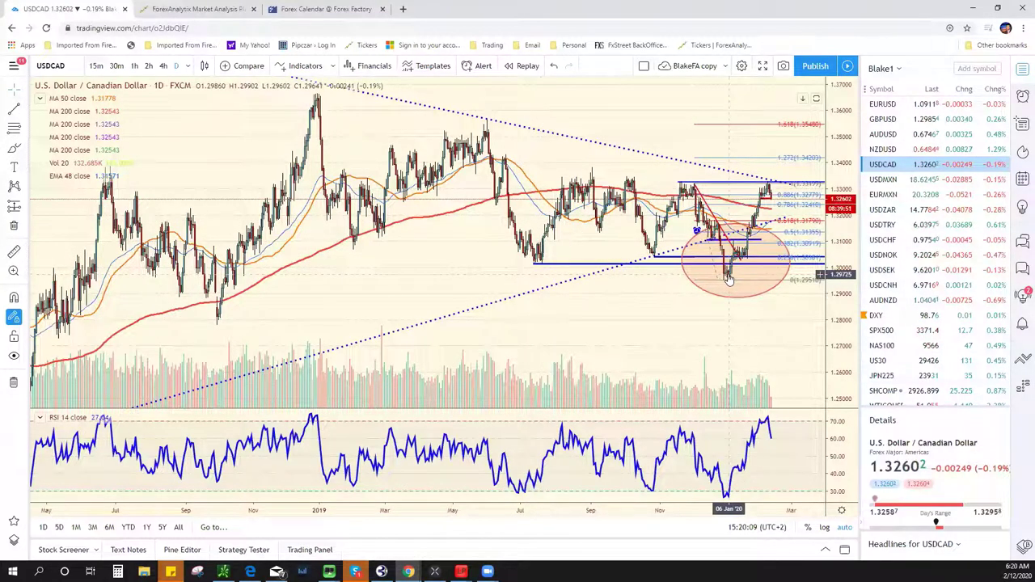
pyautogui.scroll(-3, 538, 285)
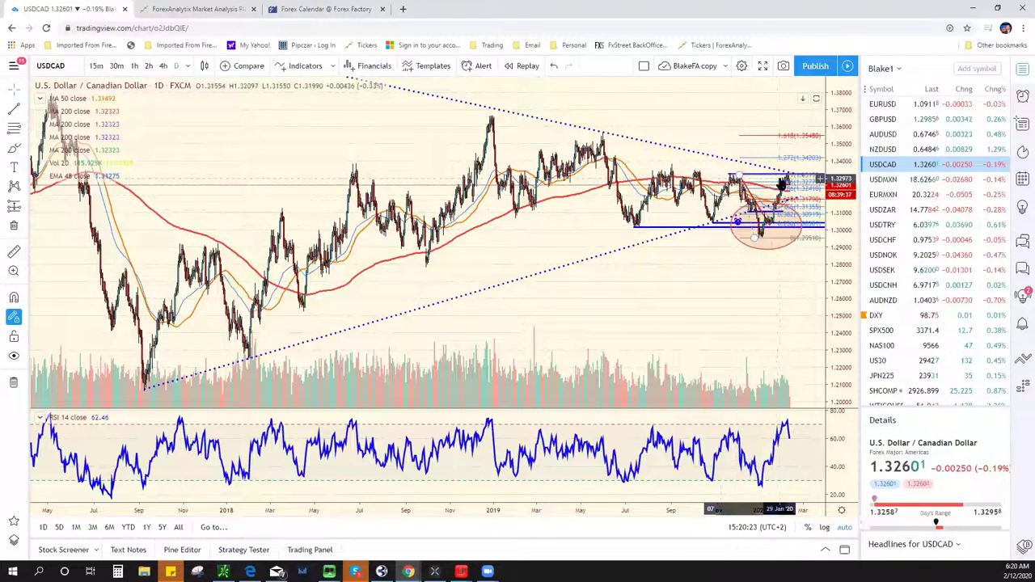
pyautogui.scroll(-2, 629, 225)
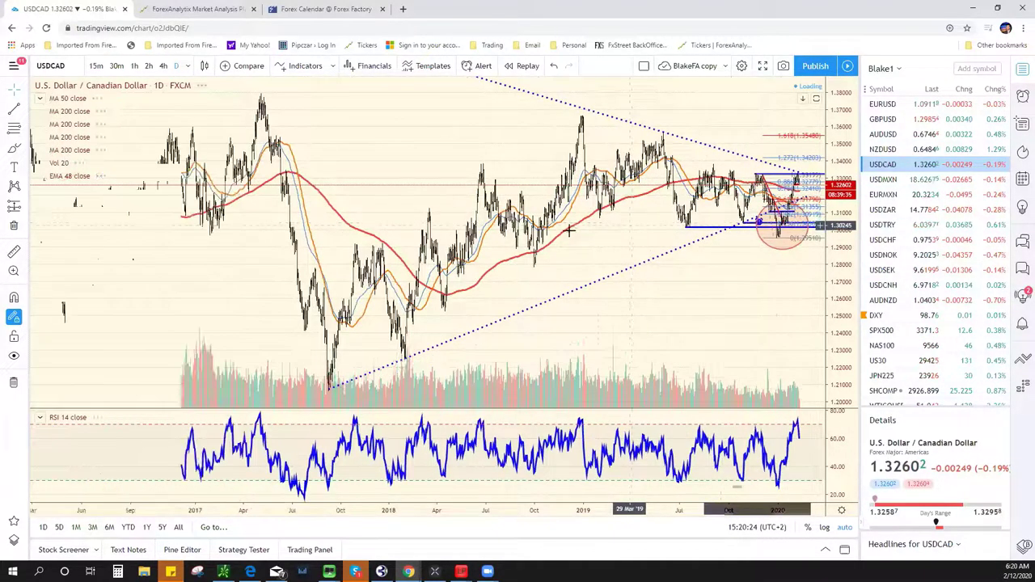
pyautogui.scroll(-3, 490, 241)
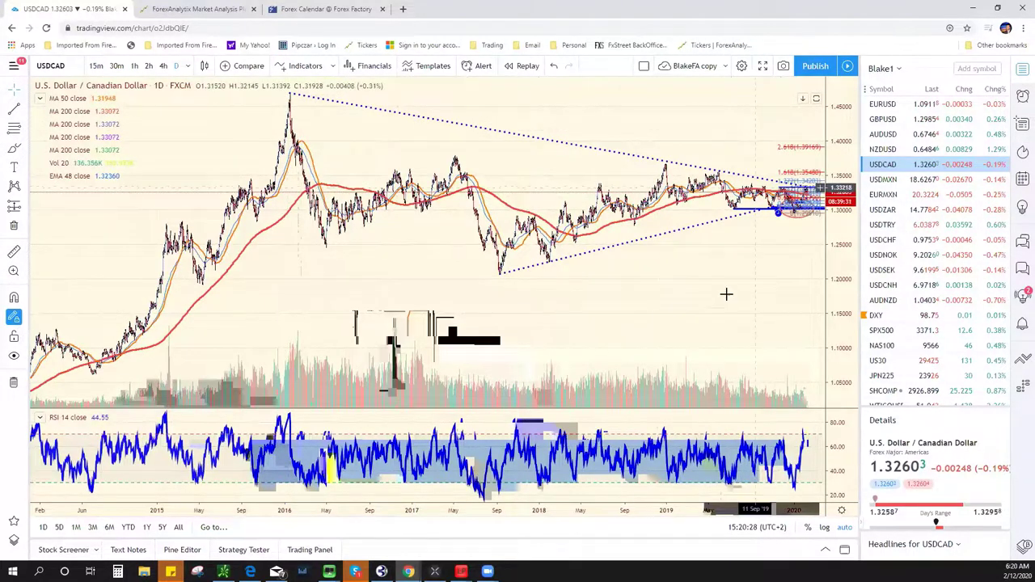
pyautogui.scroll(5, 723, 291)
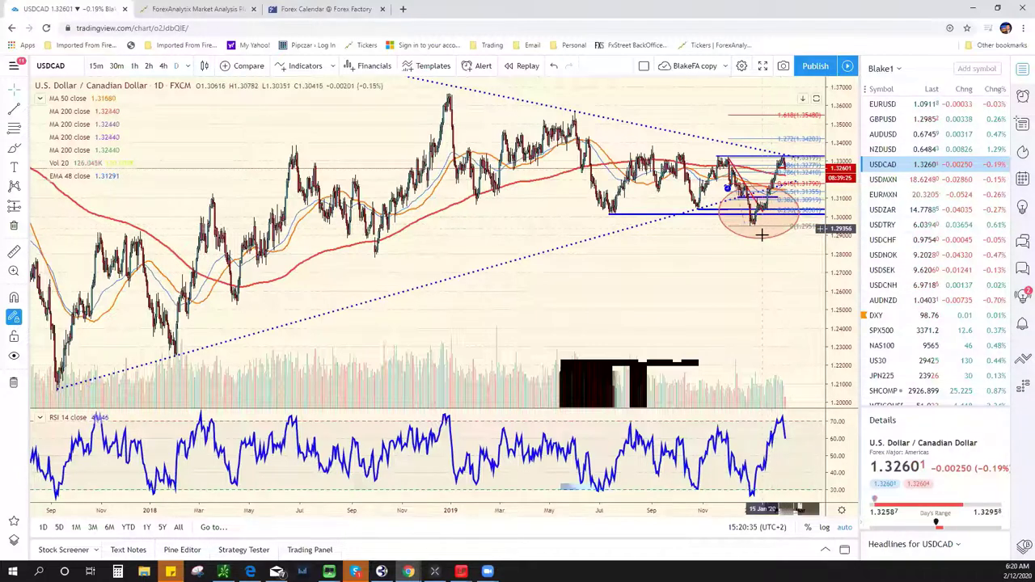
pyautogui.scroll(3, 763, 231)
pyautogui.scroll(3, 745, 235)
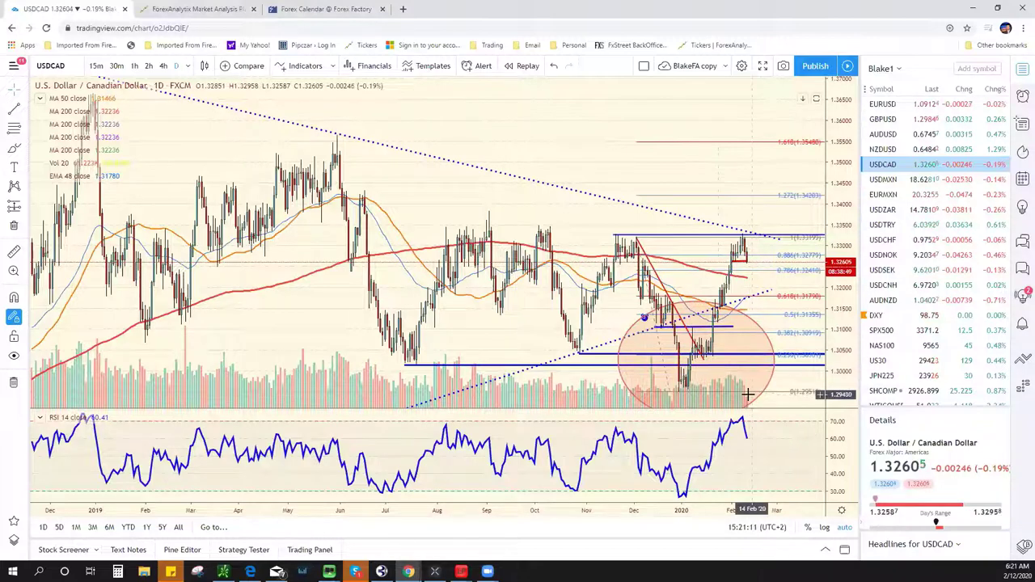
# Step: Draw a USDCAD Fibonacci retracement from the January low to the February high with a saved colour template
pyautogui.scroll(2, 736, 394)
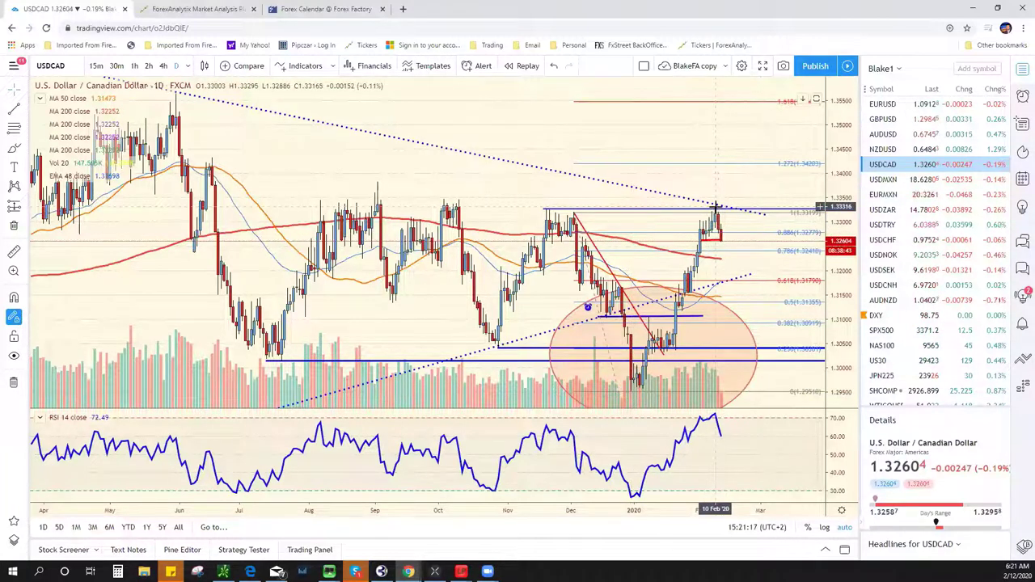
pyautogui.hotkey('alt', 'f')
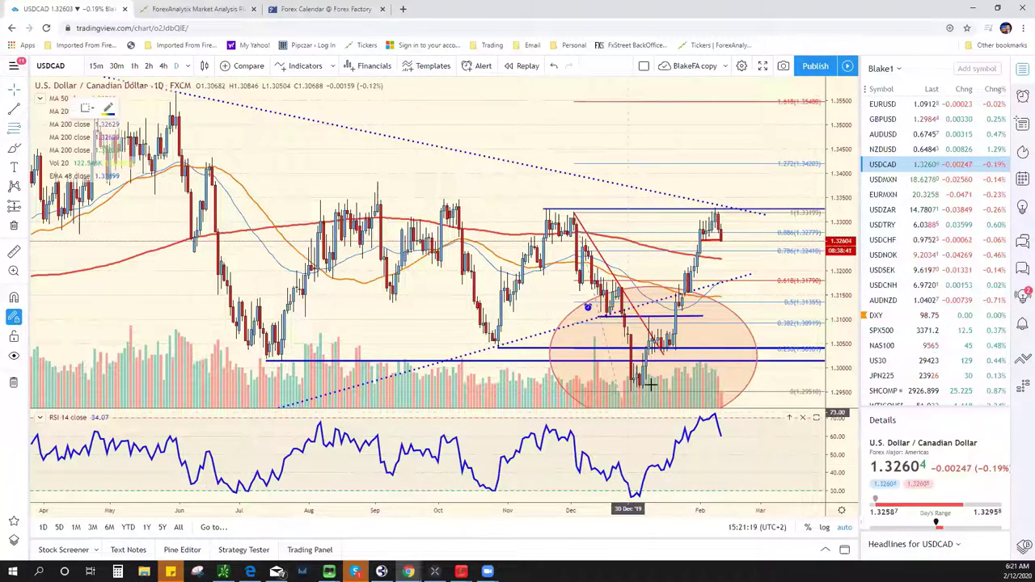
pyautogui.click(627, 384)
pyautogui.click(633, 392)
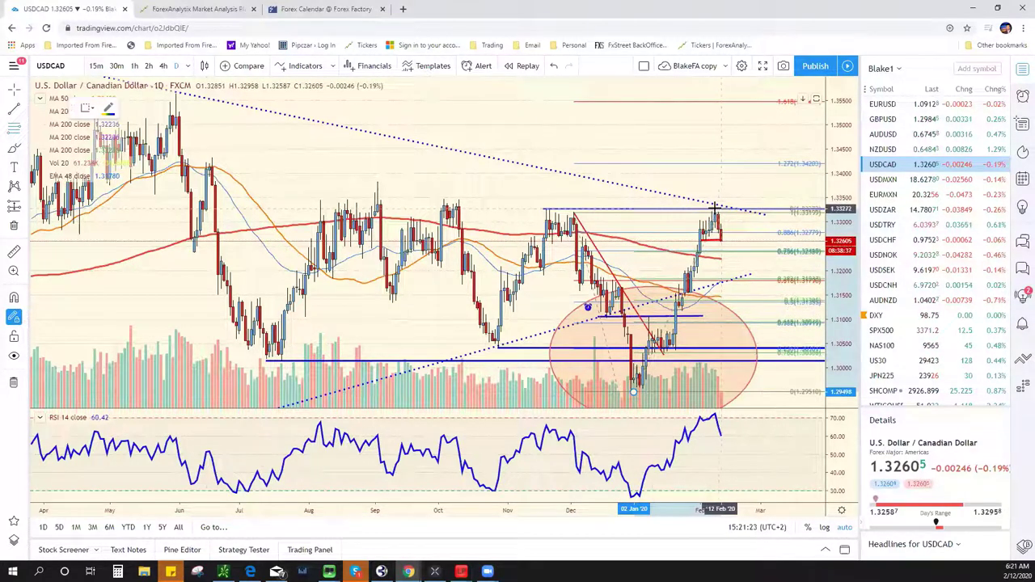
pyautogui.click(715, 209)
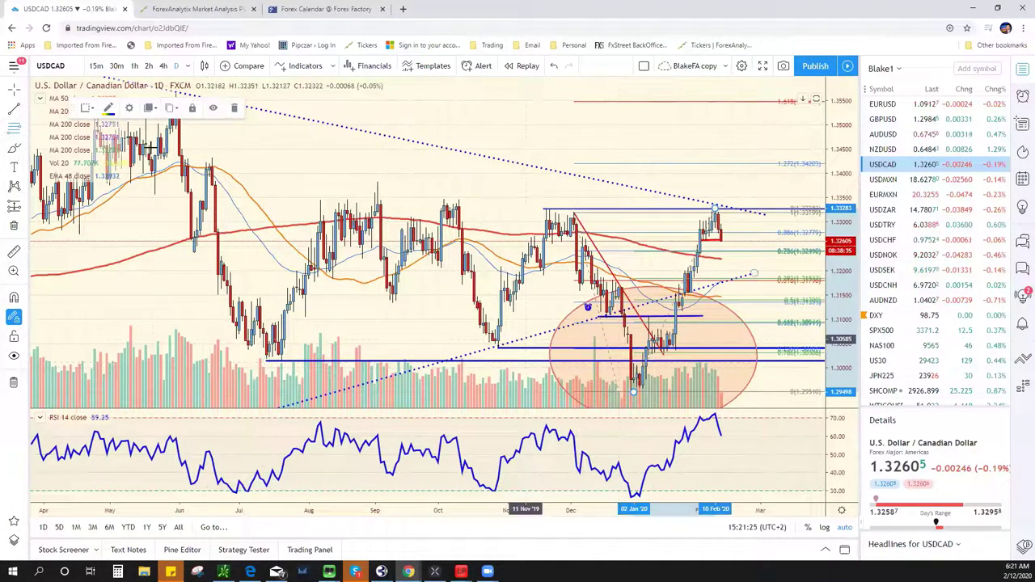
pyautogui.click(92, 116)
pyautogui.click(114, 242)
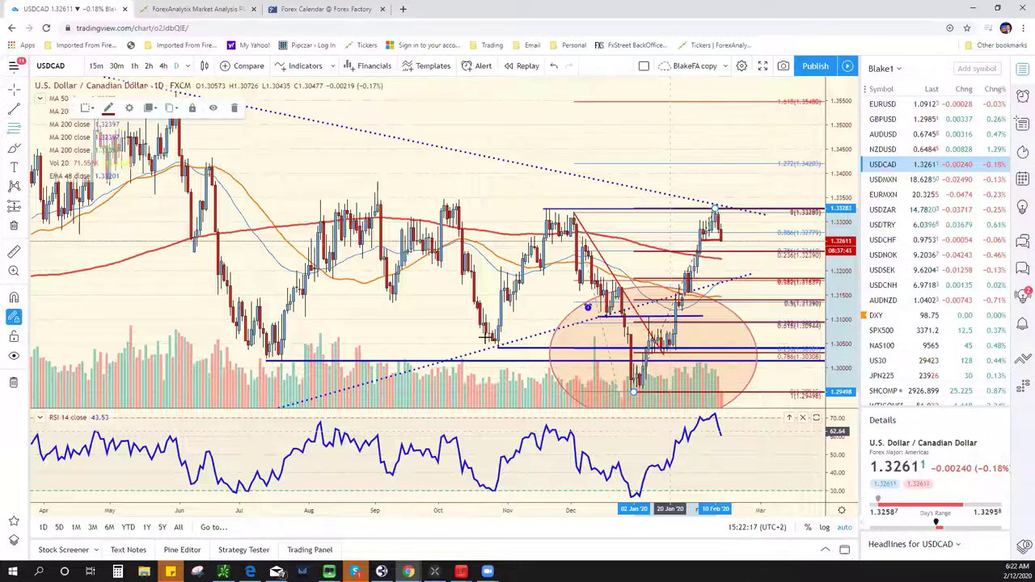
pyautogui.click(732, 240)
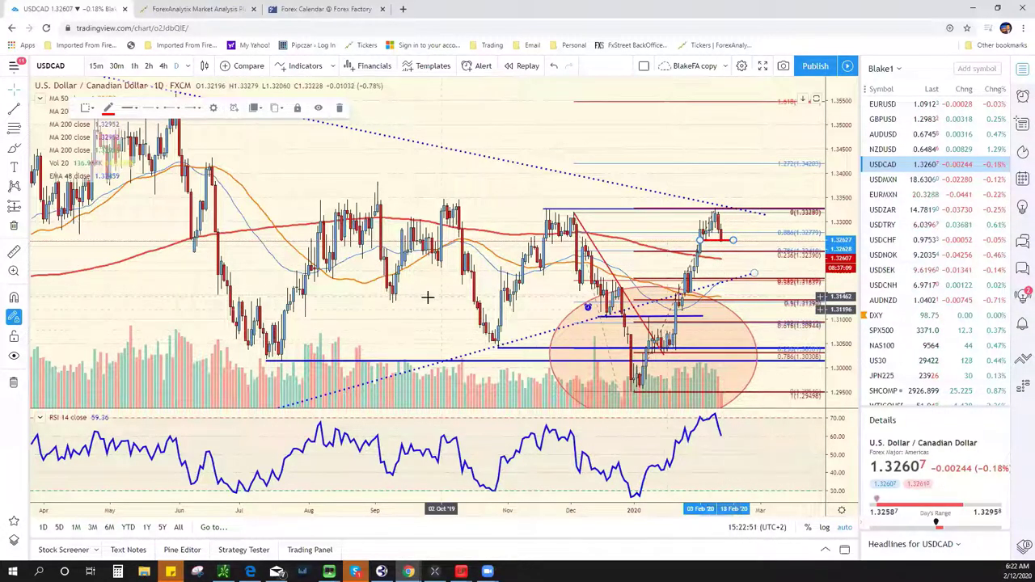
# Step: Sketch a USDCAD path from the latest candle down to the dotted trend line near 1.3177, then up
pyautogui.click(751, 258)
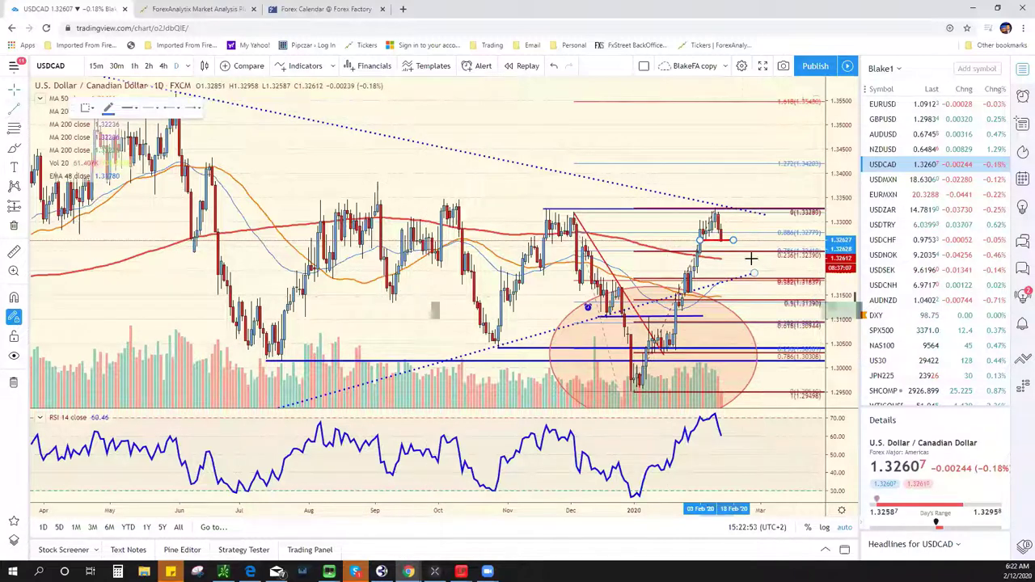
pyautogui.click(725, 246)
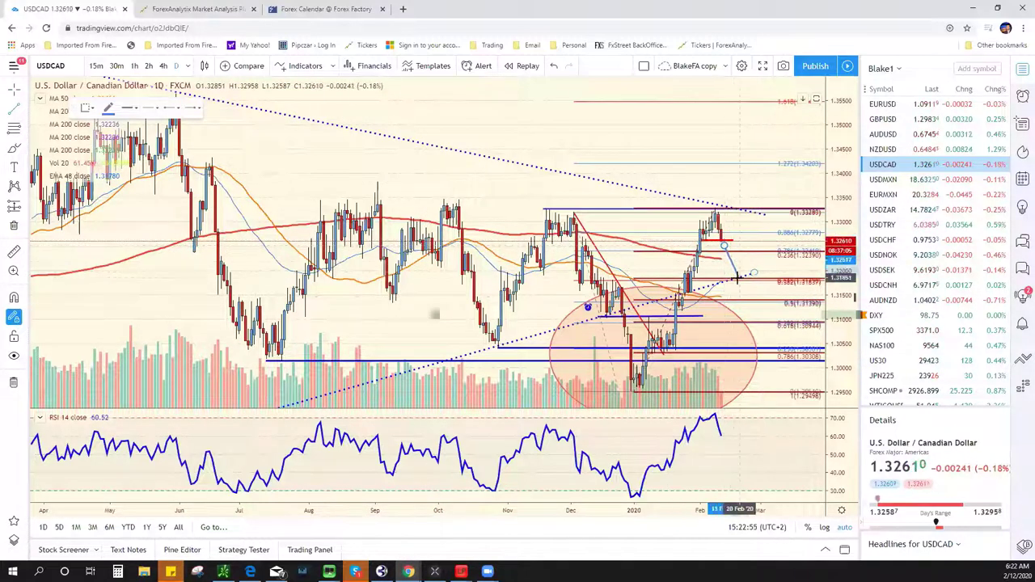
pyautogui.click(739, 279)
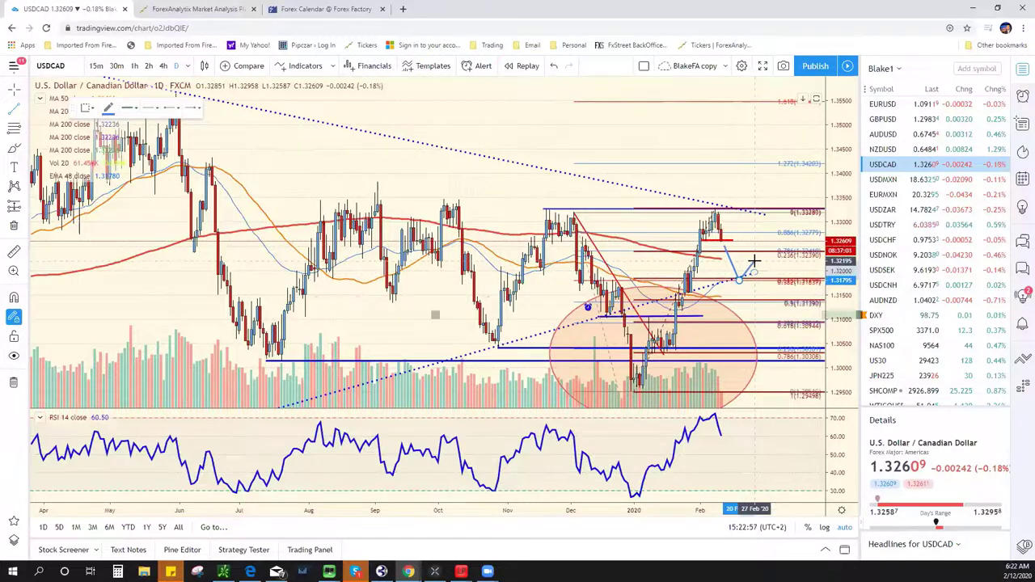
pyautogui.click(754, 262)
pyautogui.scroll(-6, 705, 346)
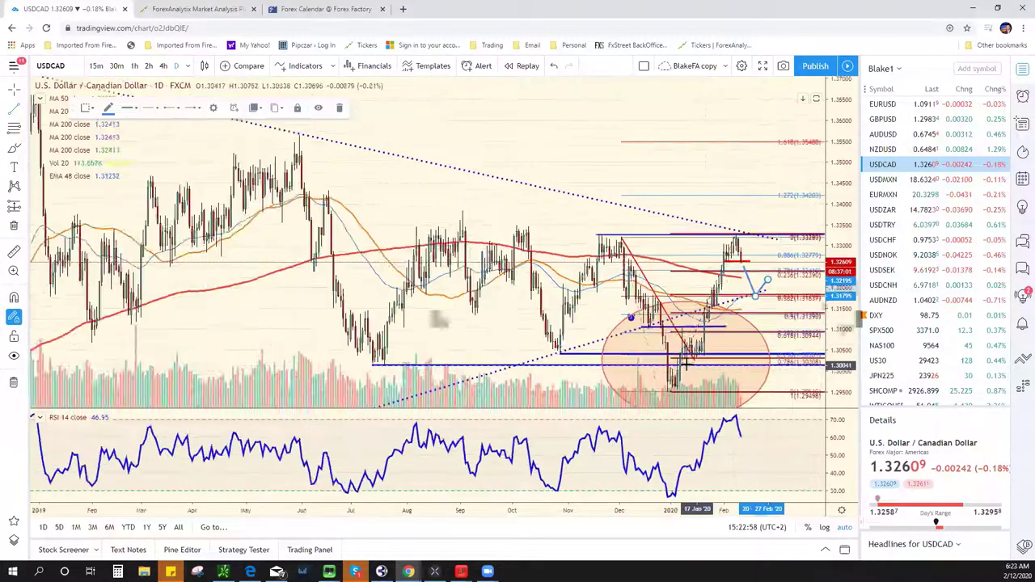
pyautogui.scroll(-2, 568, 354)
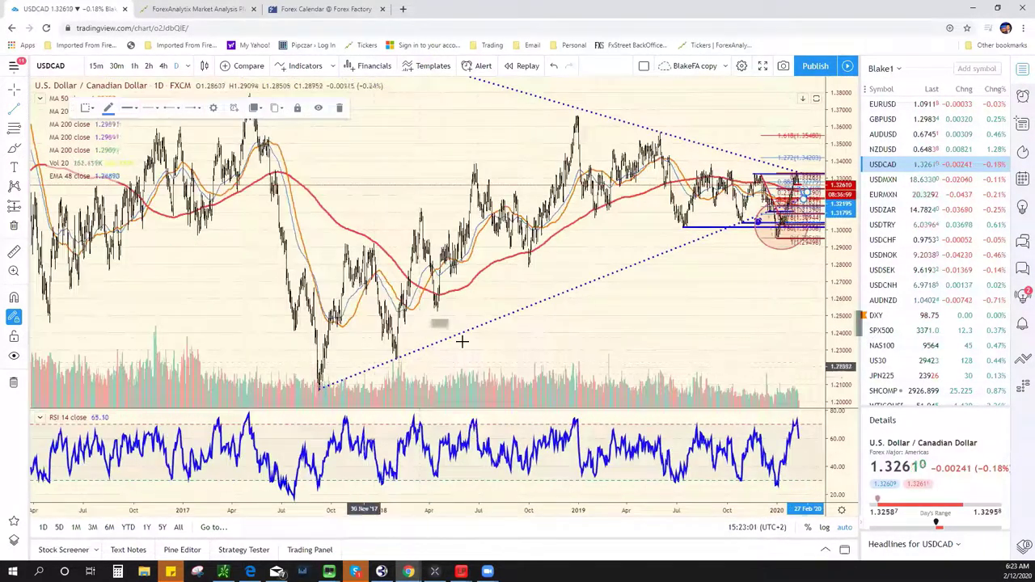
pyautogui.scroll(6, 689, 305)
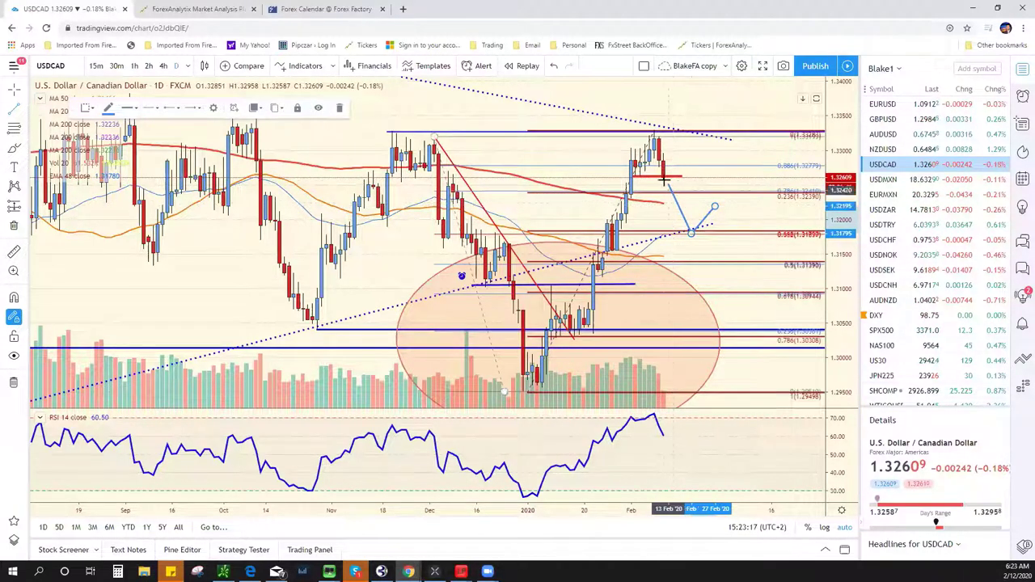
# Step: Add a final upward point to the USDCAD projected path, then switch to the AUDUSD daily chart
pyautogui.click(702, 229)
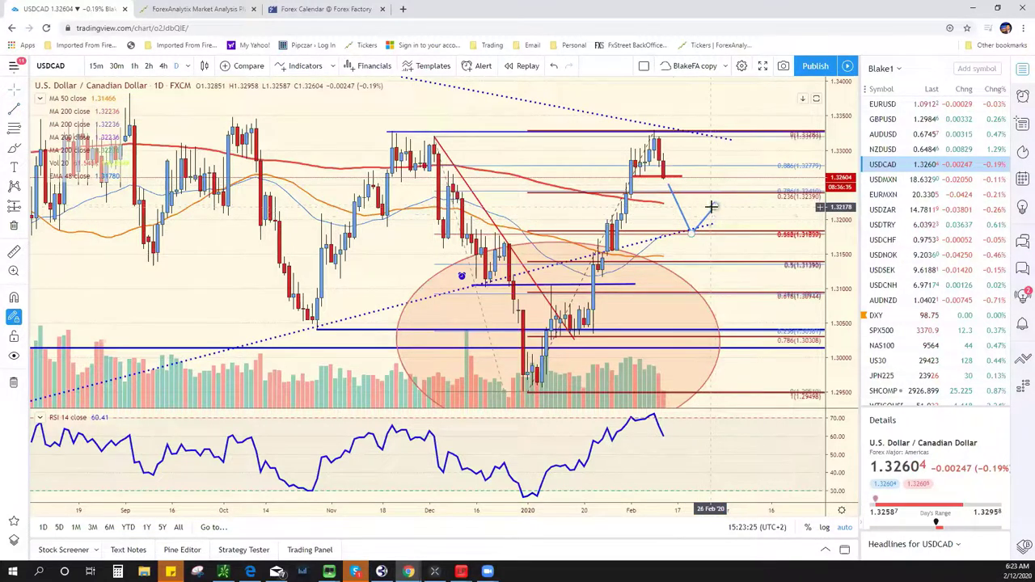
pyautogui.press('Escape')
pyautogui.click(707, 219)
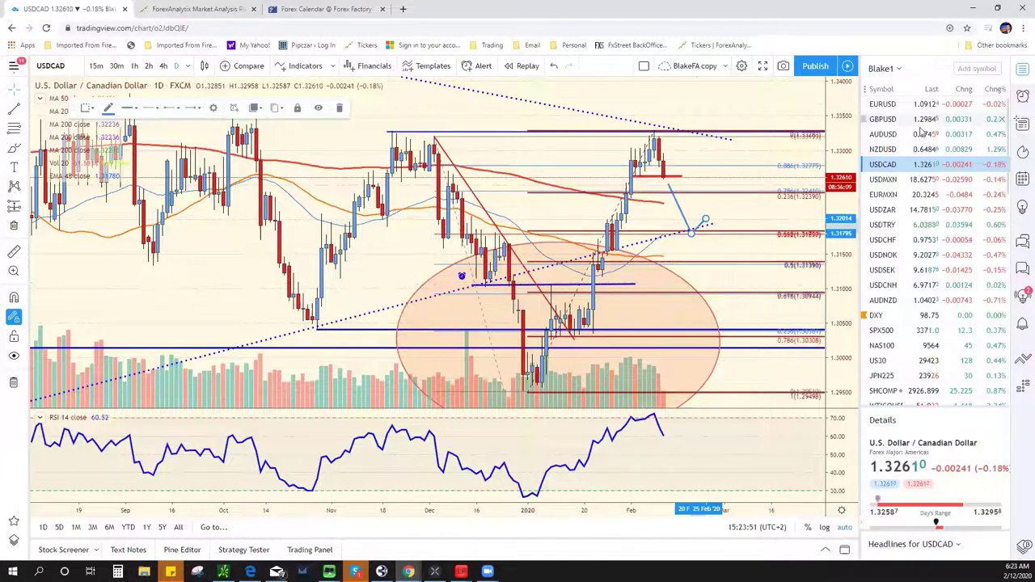
pyautogui.click(890, 133)
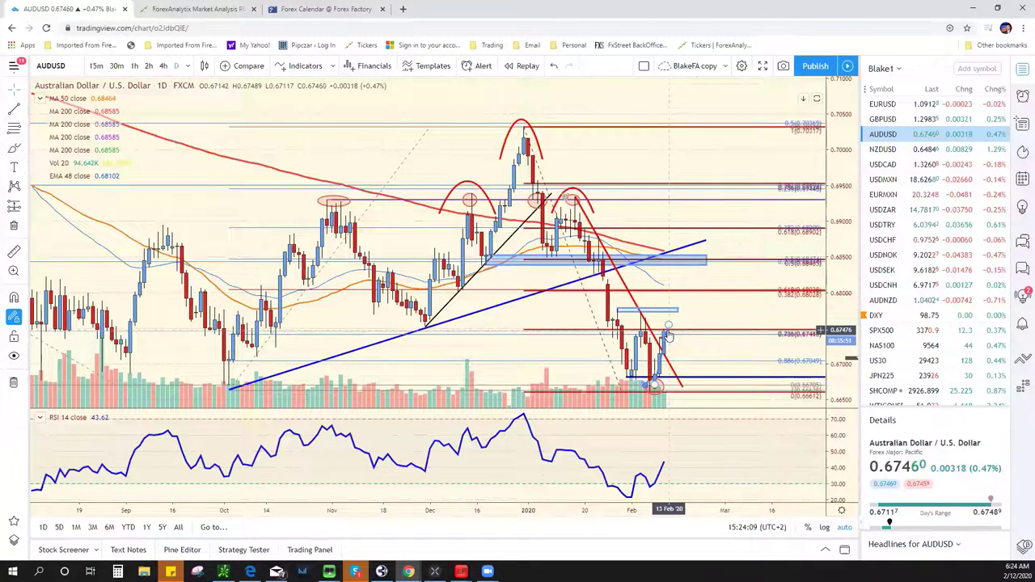
# Step: On AUDUSD 4-hour candles, draw a rising projection line to about 0.6816, then go to ForexAnalytix
pyautogui.click(163, 65)
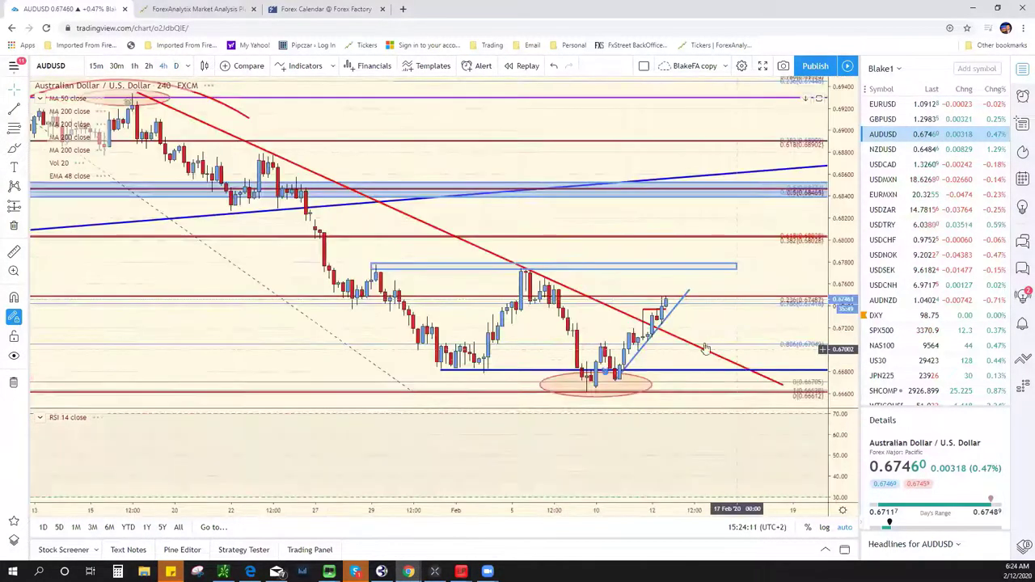
pyautogui.click(781, 205)
pyautogui.moveTo(782, 205); pyautogui.dragTo(759, 231)
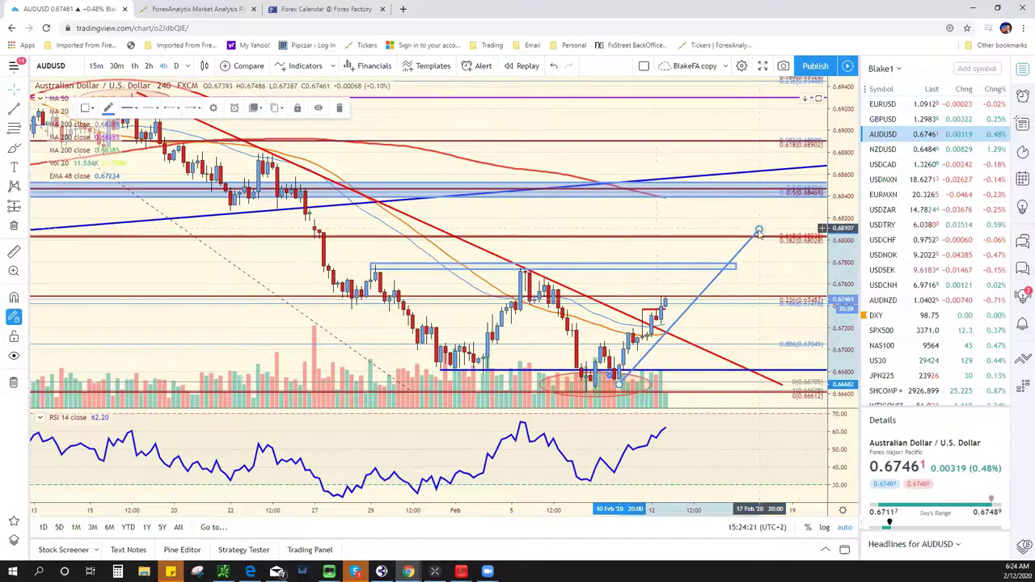
pyautogui.moveTo(759, 231); pyautogui.dragTo(745, 224)
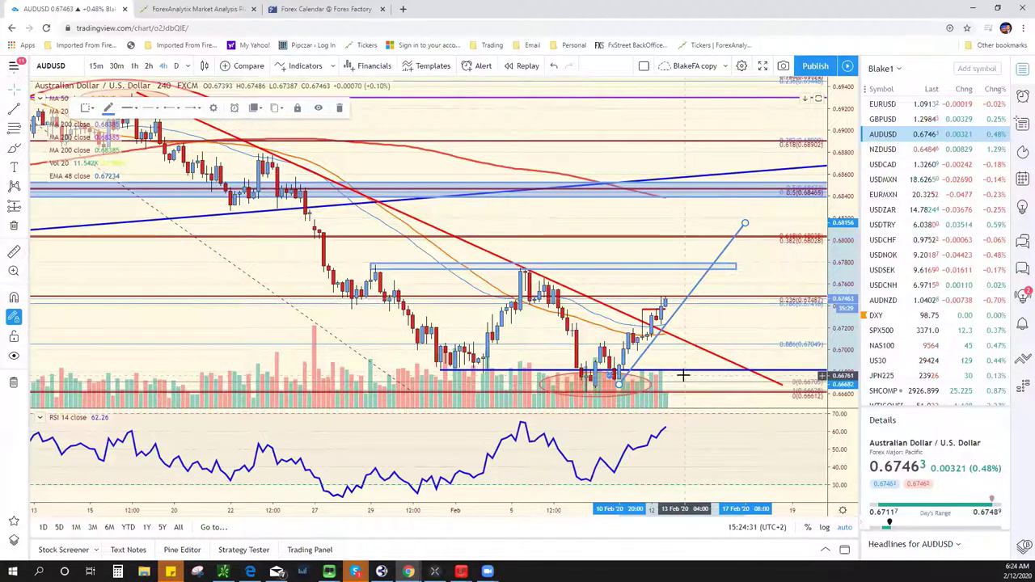
pyautogui.hotkey('ctrl', 'Tab')
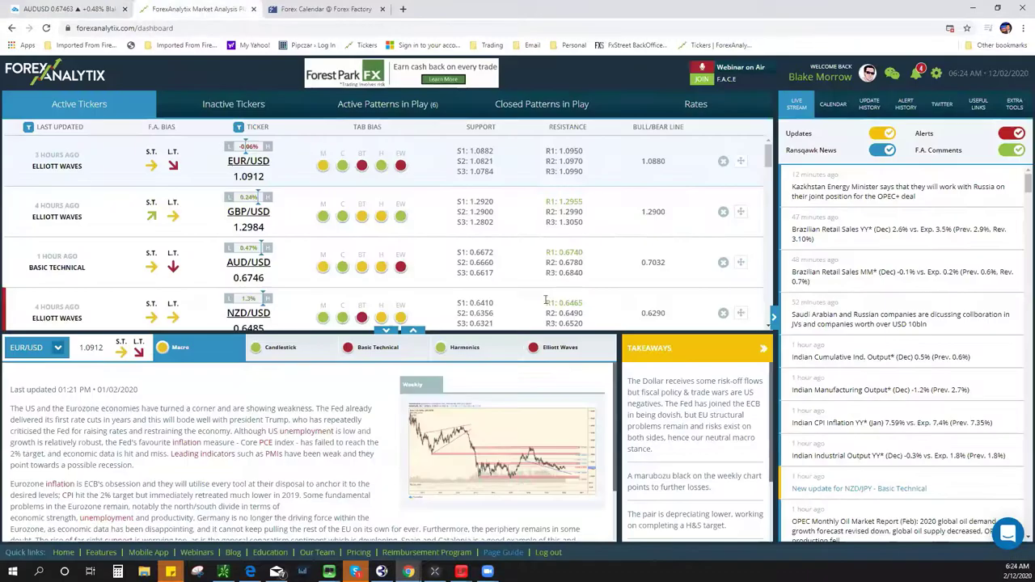
# Step: Compare the enlarged AUD/USD H4 Elliott Wave chart with the TradingView AUDUSD chart, ending on TradingView
pyautogui.click(401, 268)
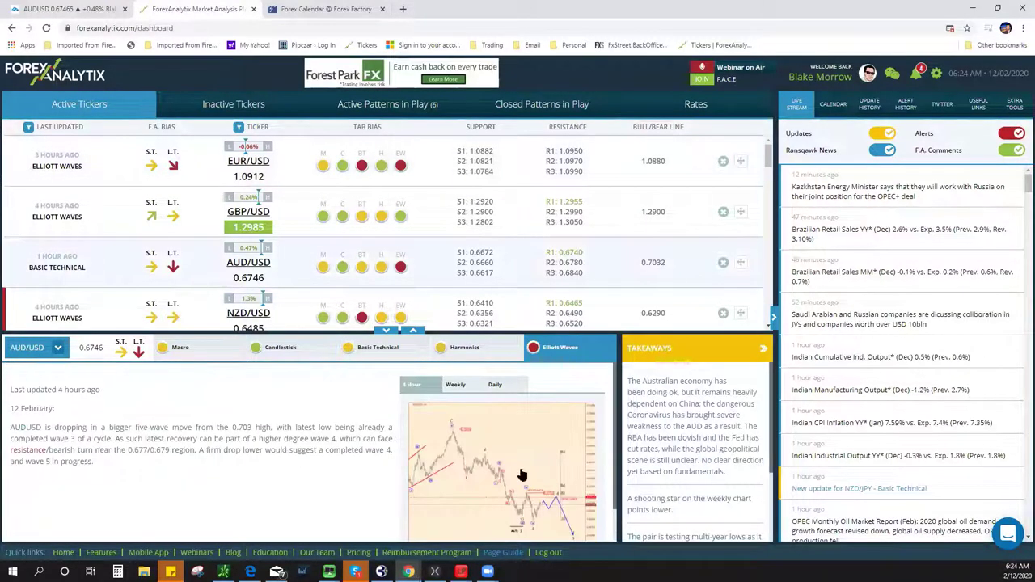
pyautogui.click(518, 472)
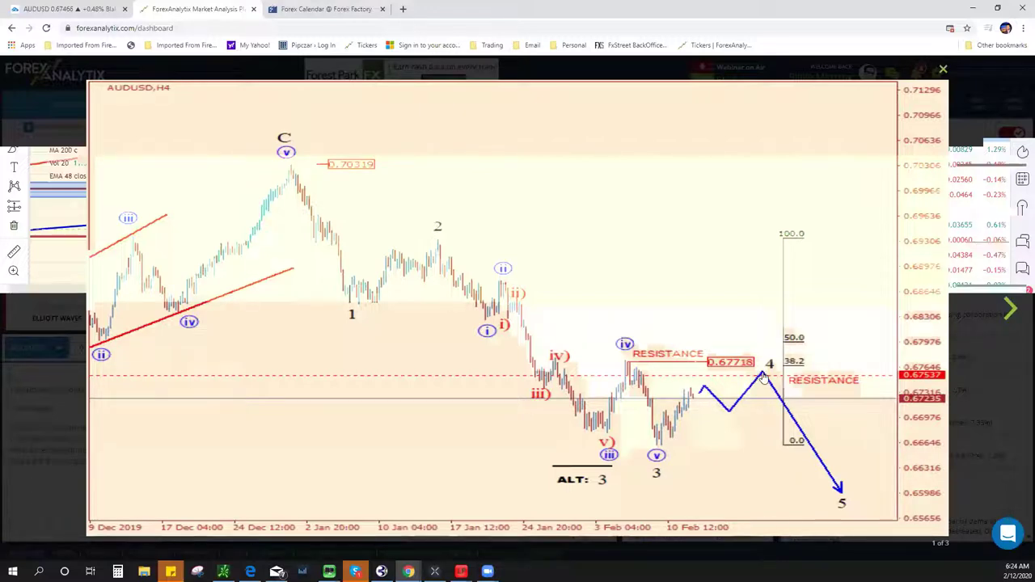
pyautogui.click(53, 10)
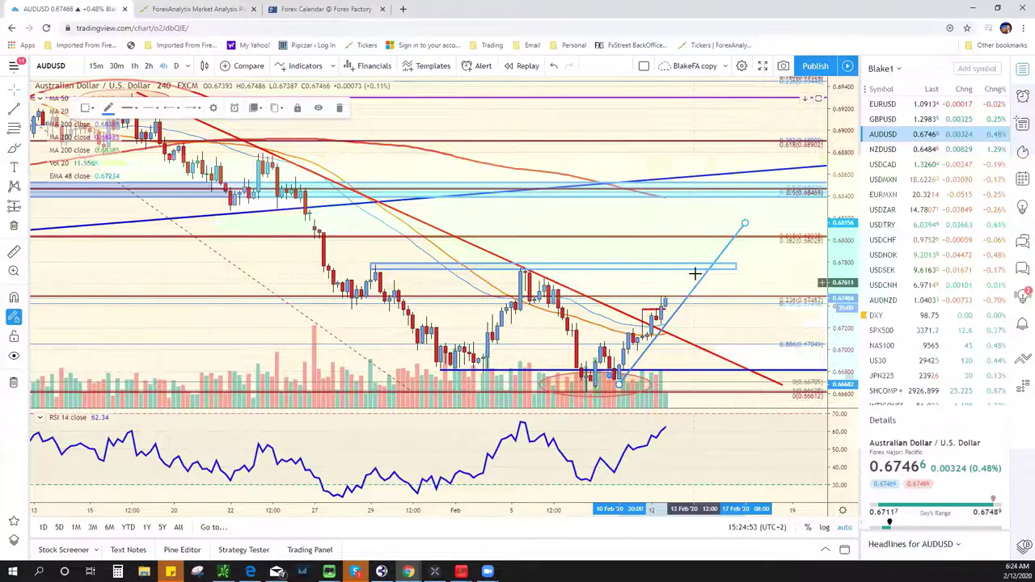
pyautogui.click(194, 9)
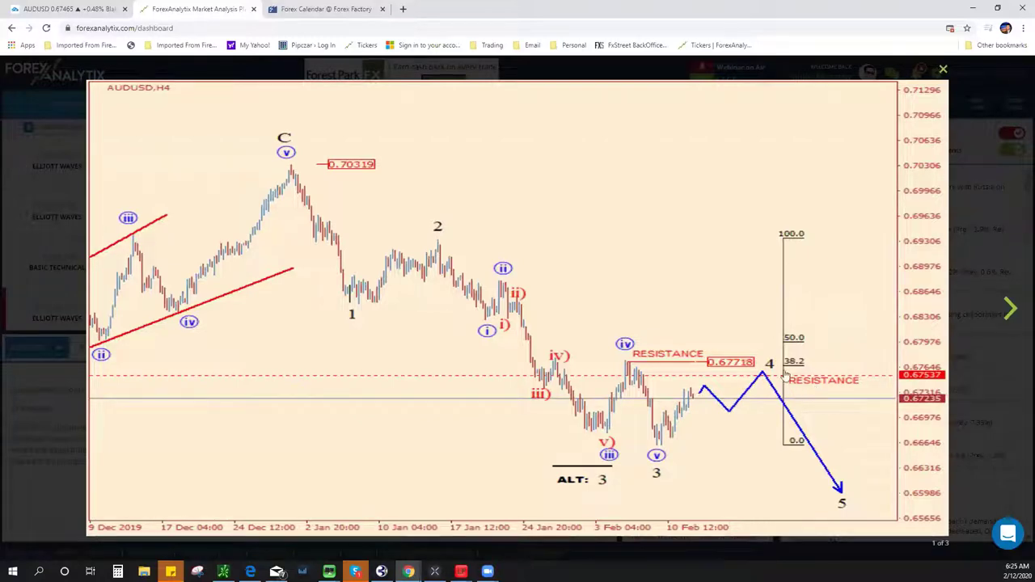
pyautogui.click(99, 10)
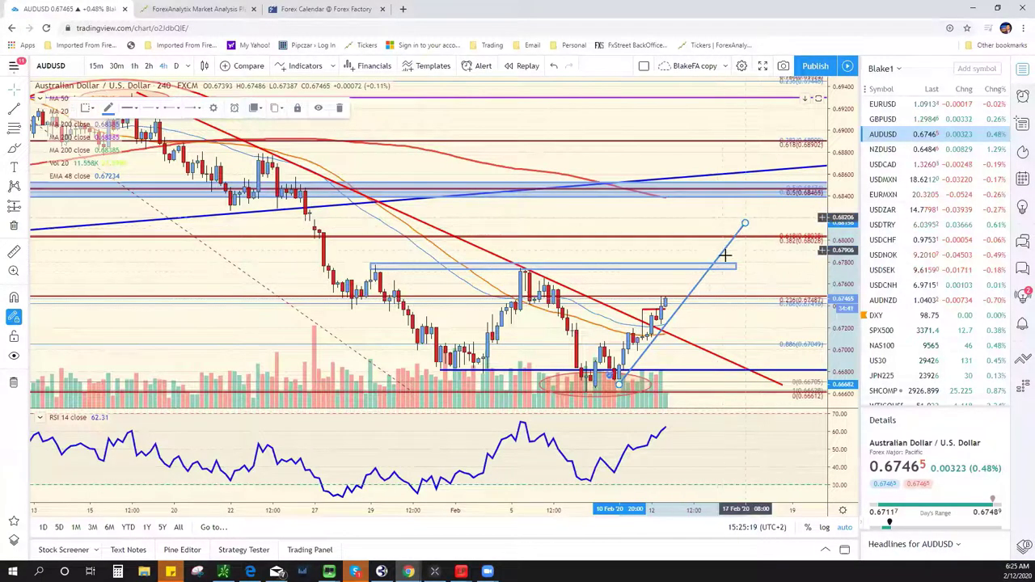
# Step: Switch the watchlist to USDCAD and pan its 4-hour chart left to show the projected path
pyautogui.press('Down')
pyautogui.press('Down')
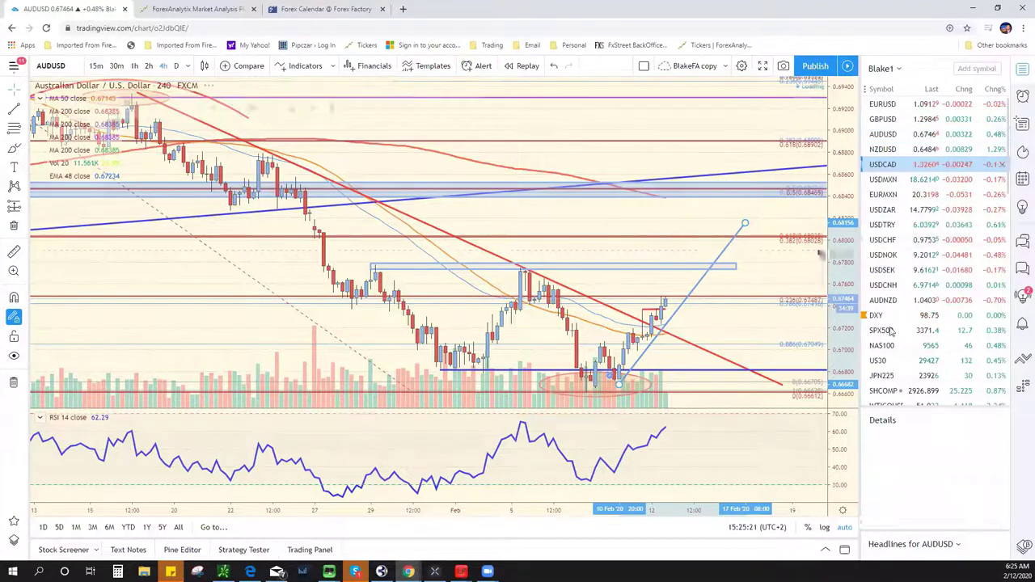
pyautogui.scroll(-2, 693, 259)
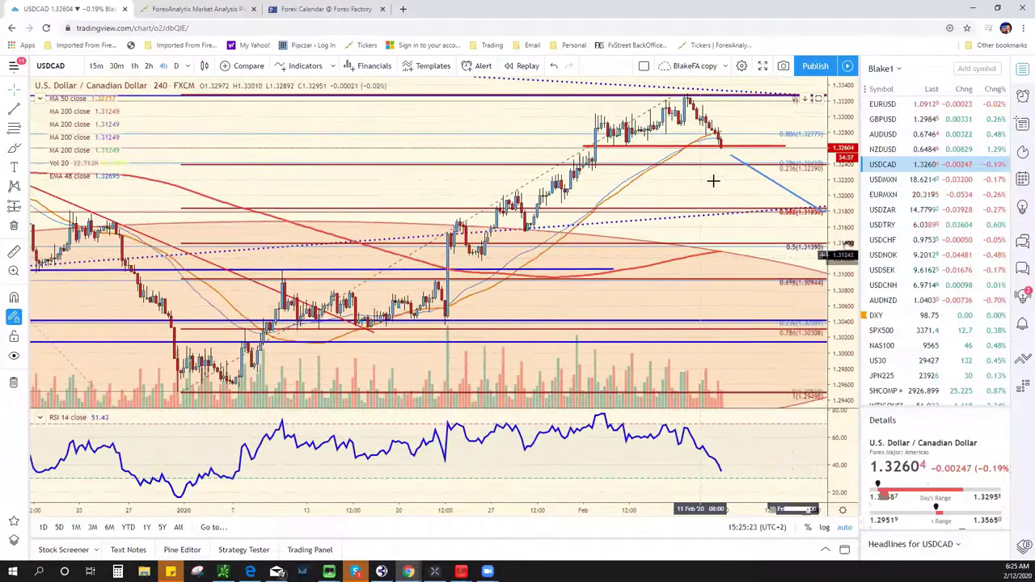
pyautogui.moveTo(690, 184); pyautogui.dragTo(574, 158)
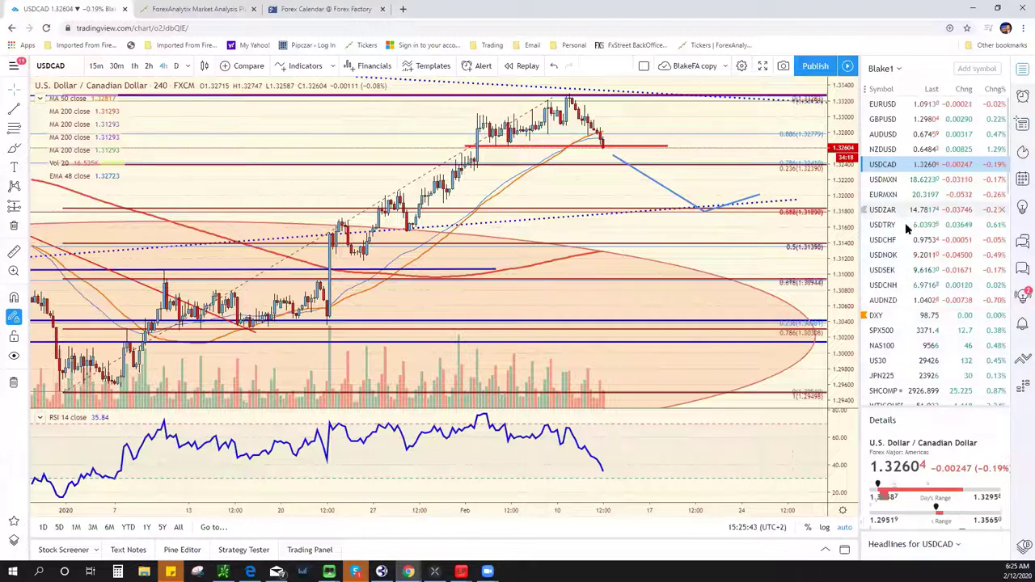
pyautogui.scroll(-3, 868, 269)
# Step: Close the AUDUSD wave chart in ForexAnalytix and enlarge the WTI daily oil chart from its basic technical analysis
pyautogui.click(198, 9)
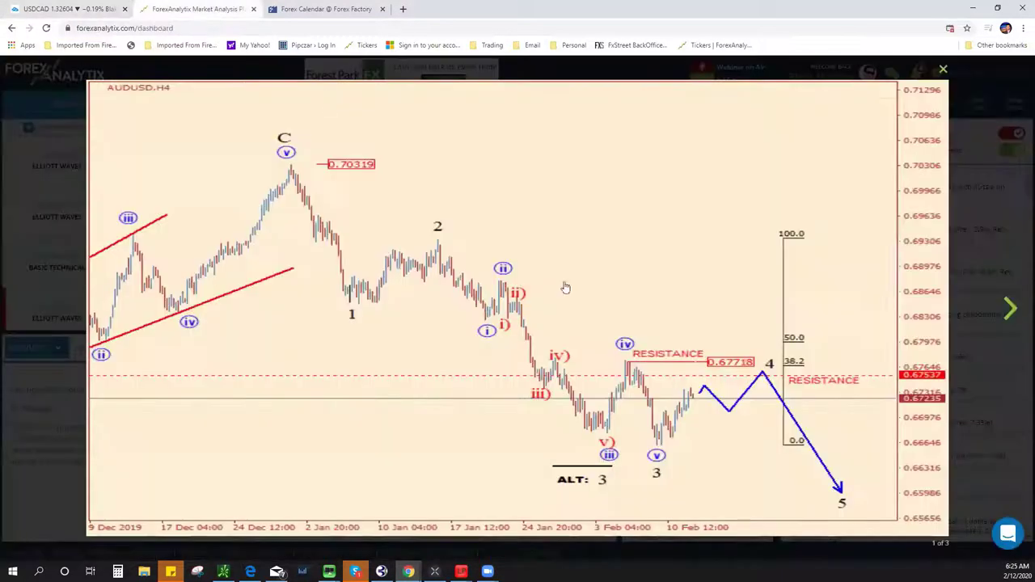
pyautogui.press('Escape')
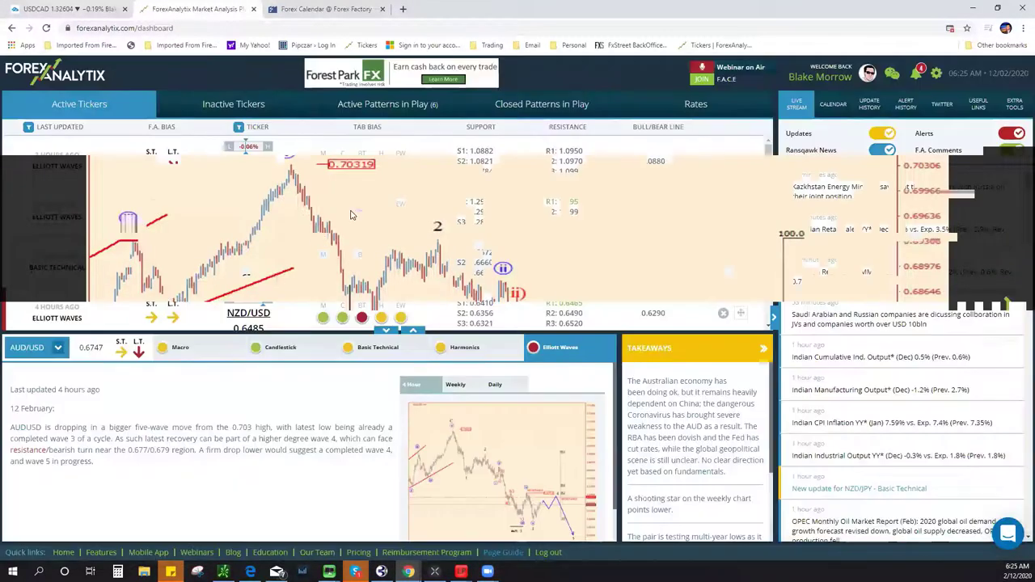
pyautogui.scroll(-10, 364, 253)
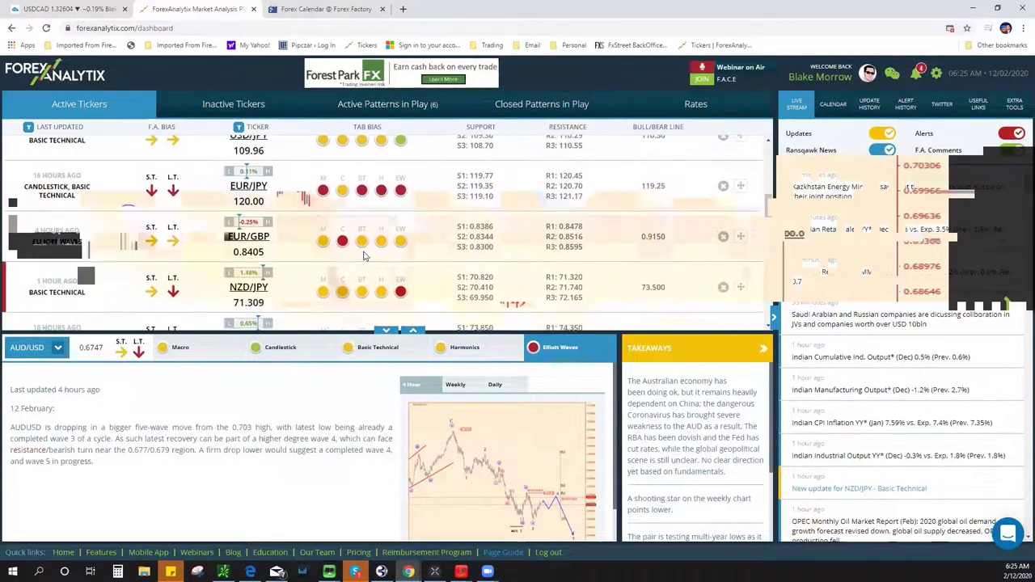
pyautogui.scroll(-2, 362, 259)
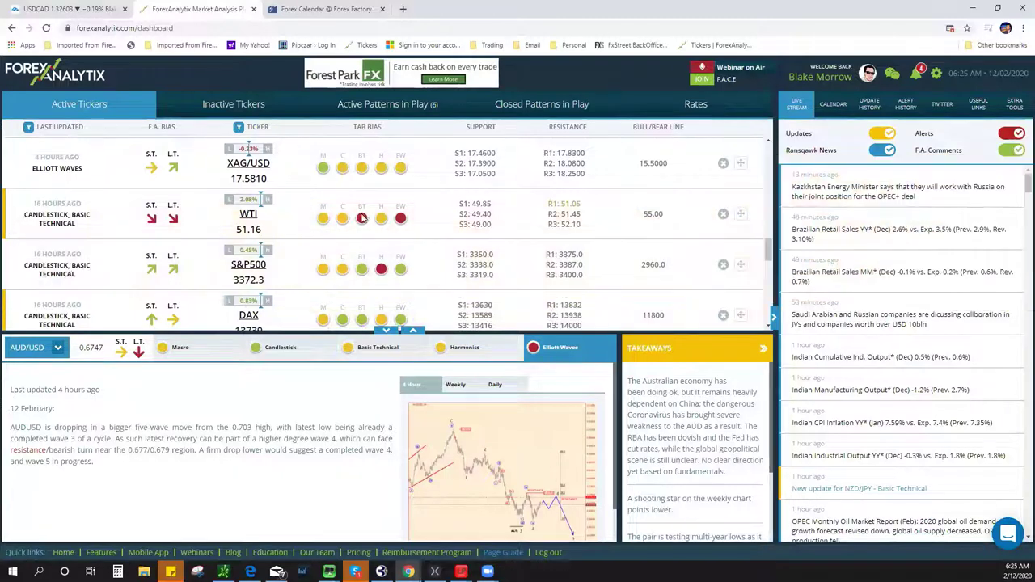
pyautogui.click(362, 219)
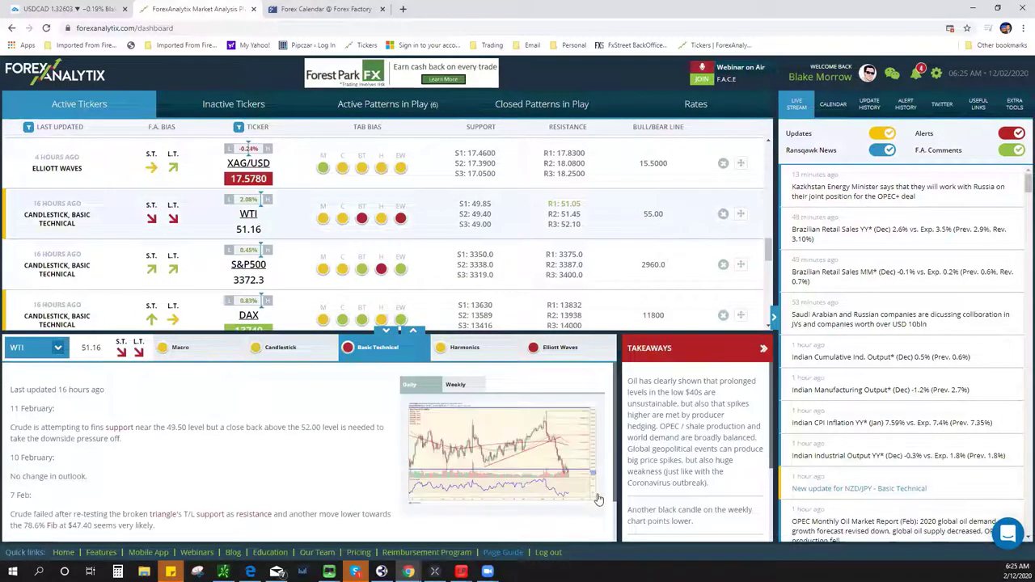
pyautogui.click(532, 474)
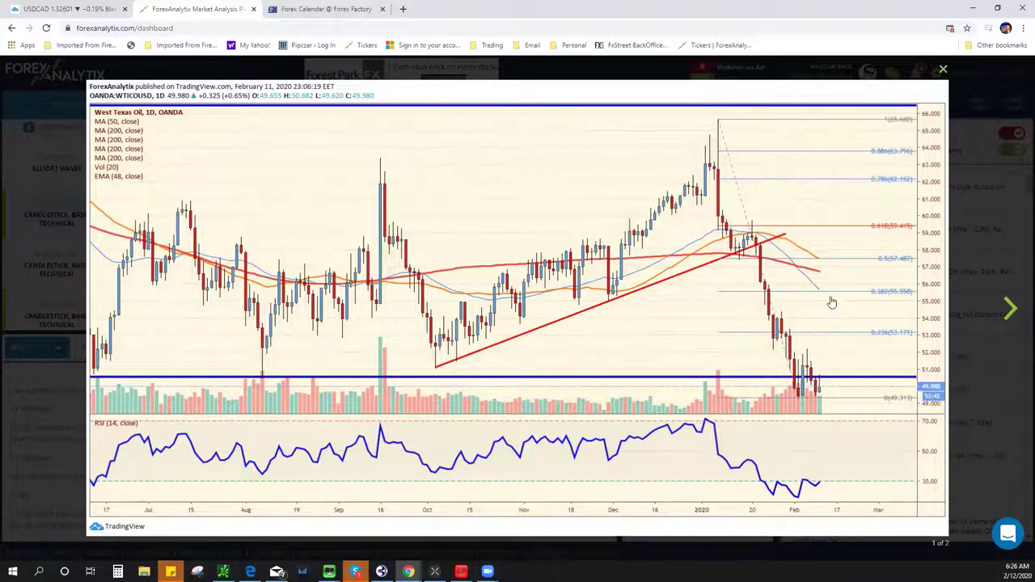
# Step: Zoom out the TradingView USDCAD 4-hour chart, then return to the enlarged WTI daily chart
pyautogui.click(56, 9)
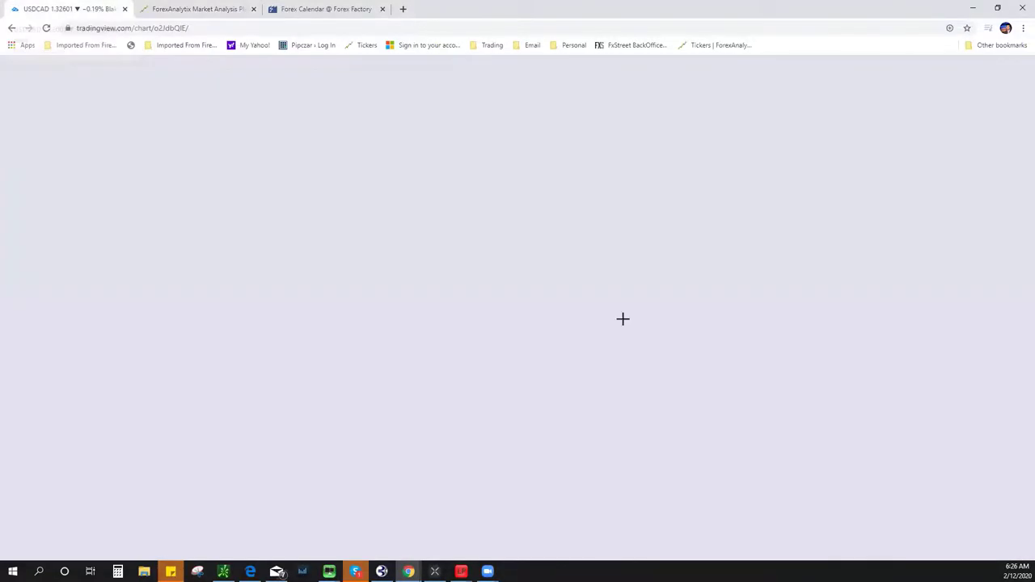
pyautogui.scroll(-3, 655, 396)
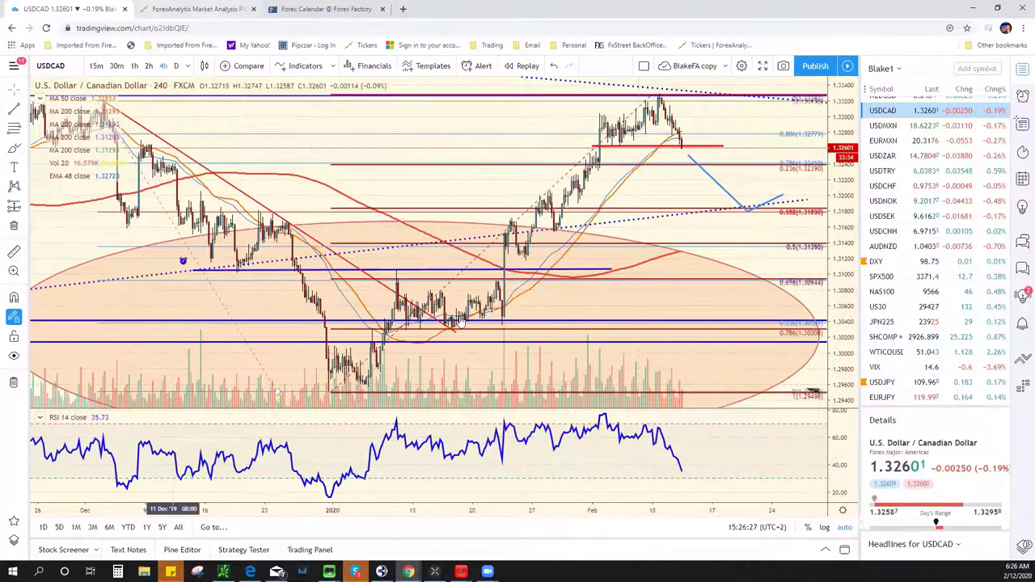
pyautogui.click(204, 10)
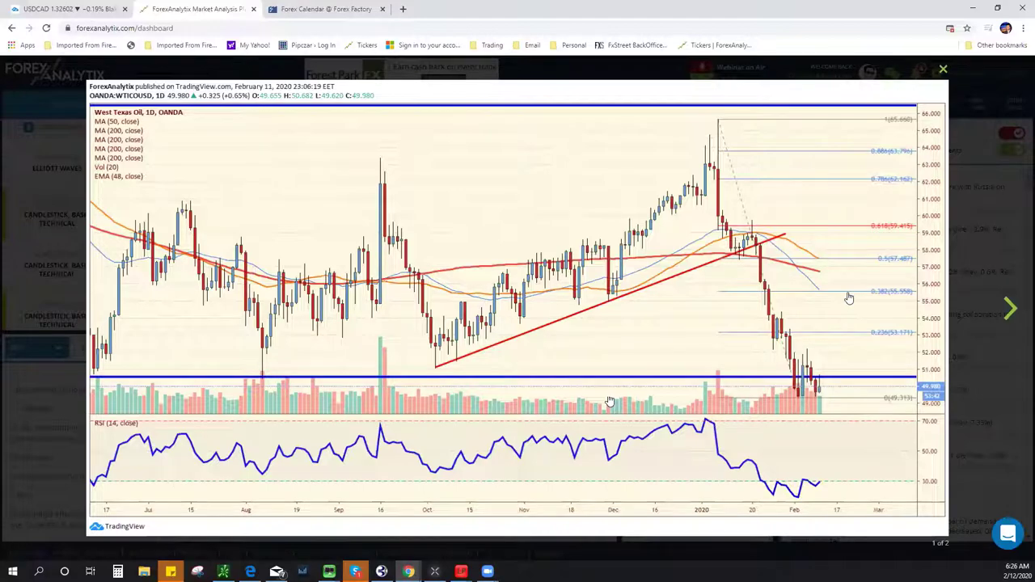
# Step: Go back from the WTI chart to the TradingView USDCAD 4-hour chart at 1.32614
pyautogui.click(77, 14)
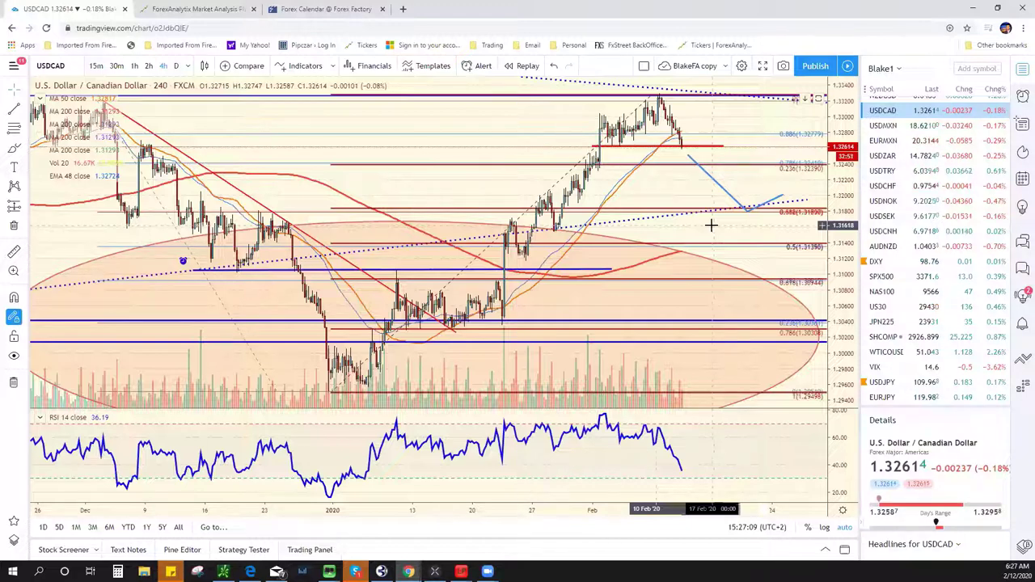
# Step: Raise the USDCAD level to 1.3181 extended to 26 Feb, then switch to USDMXN and compress its price scale
pyautogui.scroll(-3, 671, 192)
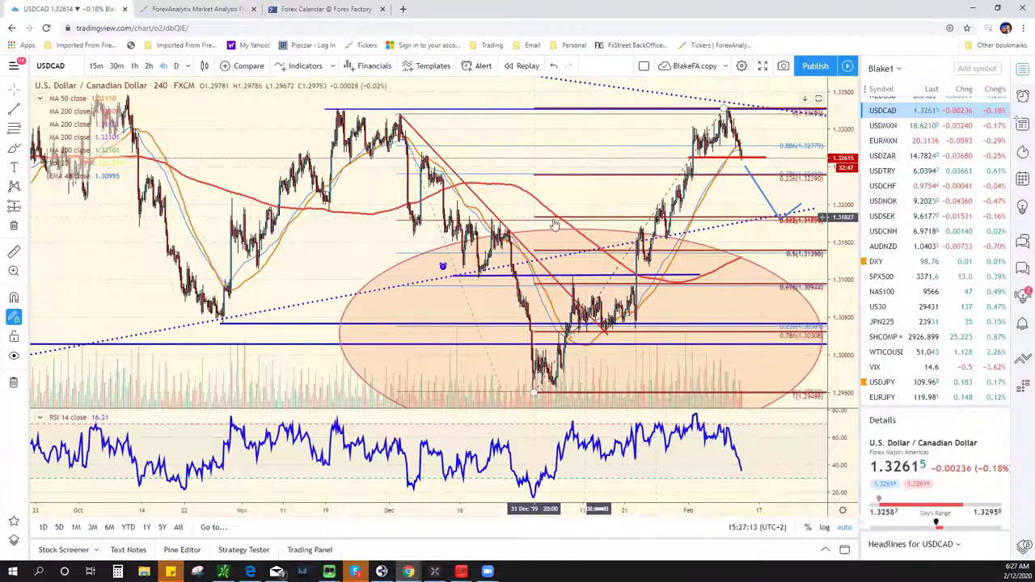
pyautogui.moveTo(489, 283); pyautogui.dragTo(513, 225)
pyautogui.moveTo(724, 219); pyautogui.dragTo(811, 217)
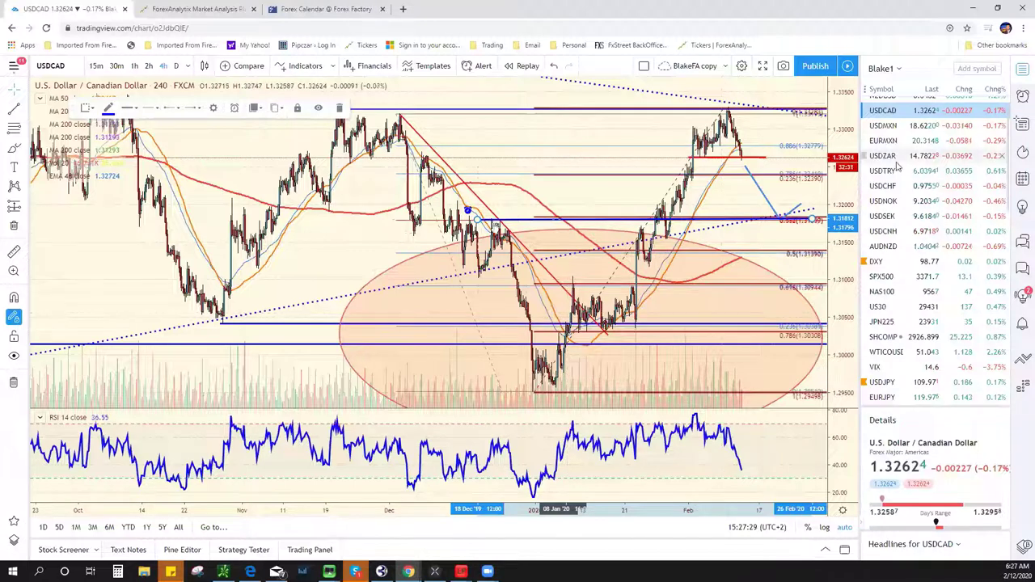
pyautogui.click(916, 129)
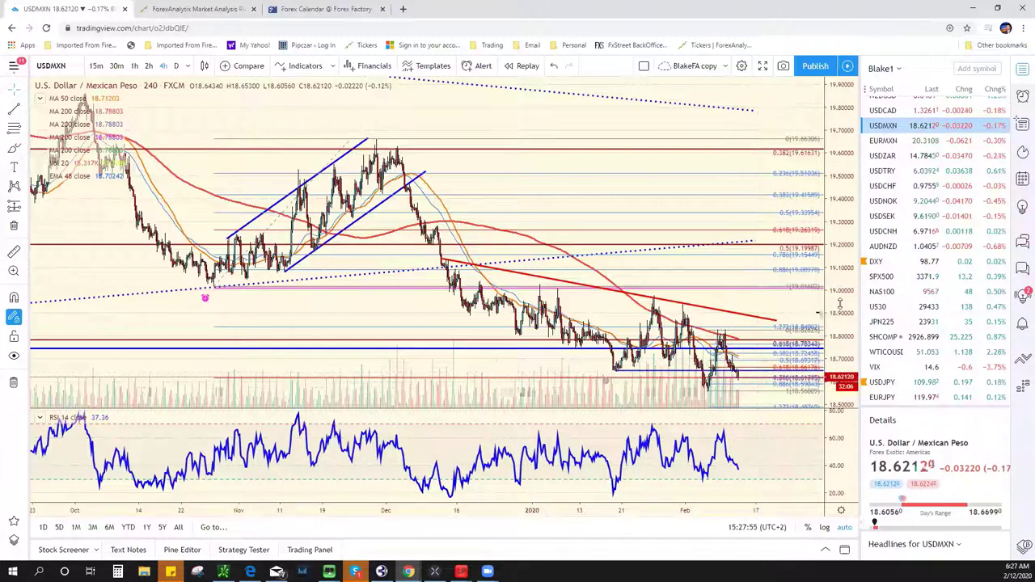
pyautogui.moveTo(758, 387); pyautogui.dragTo(777, 331)
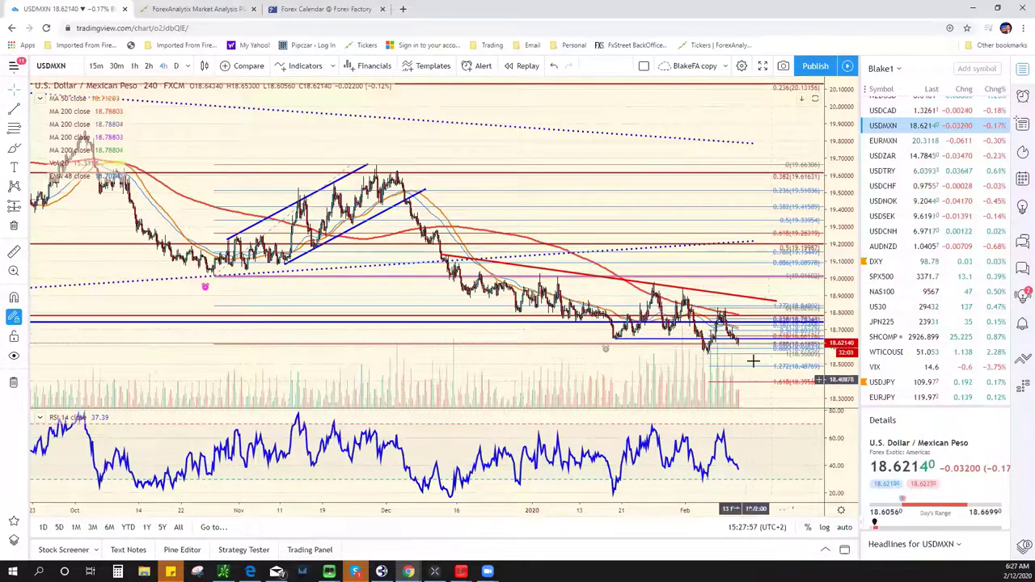
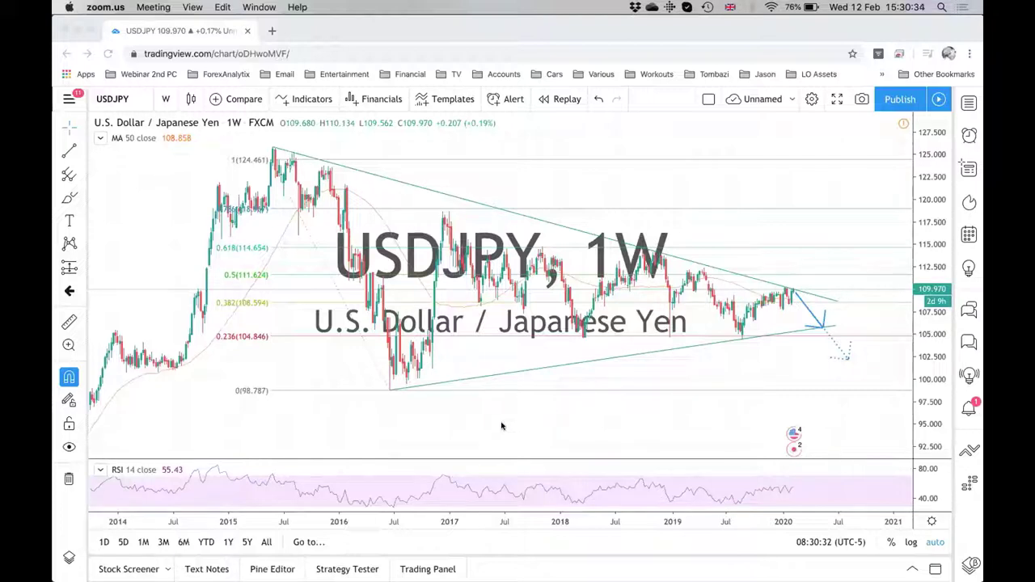
# Step: Replace the USDJPY chart with the weekly USDOLLAR Dow Jones FXCM Dollar Index chart
pyautogui.click(464, 415)
pyautogui.write('US')
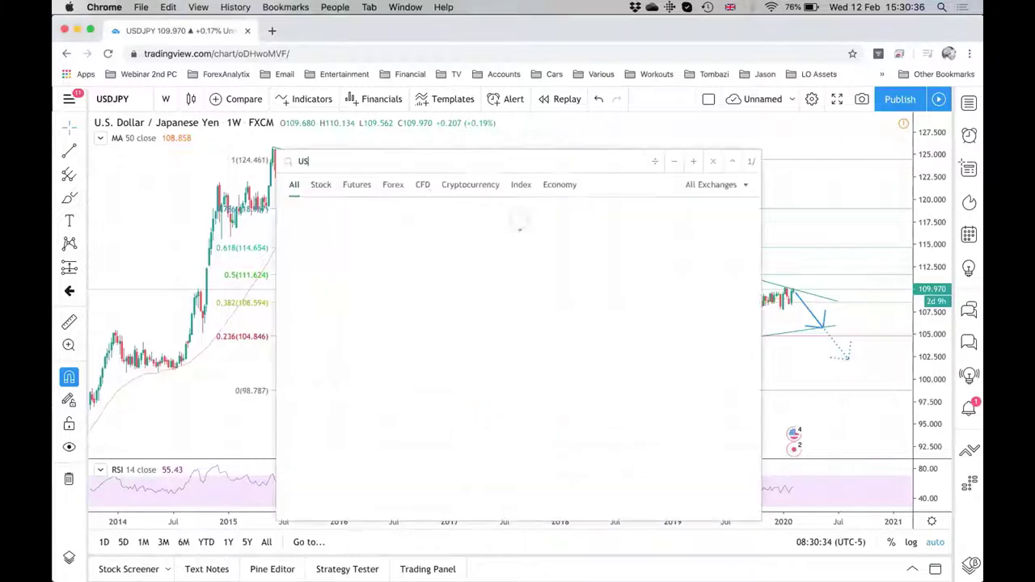
pyautogui.write('DOLLAR')
pyautogui.press('Return')
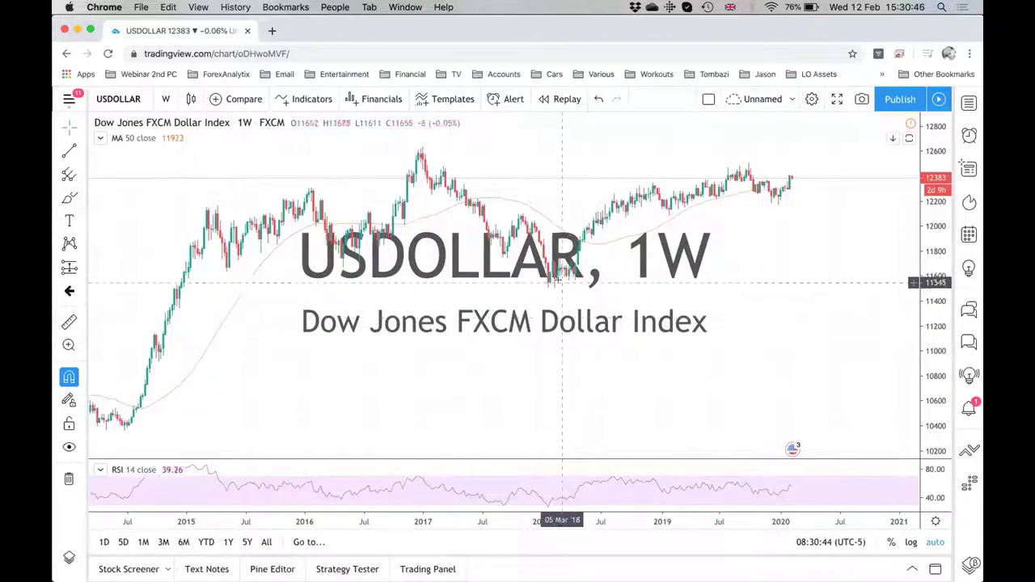
pyautogui.moveTo(520, 342); pyautogui.dragTo(501, 343)
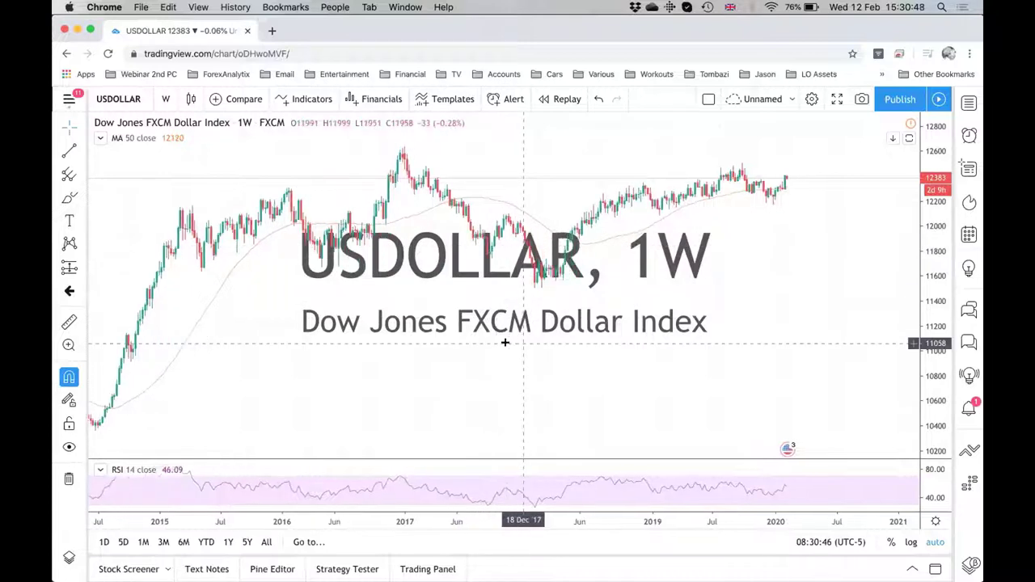
pyautogui.hscroll(-3, 486, 386)
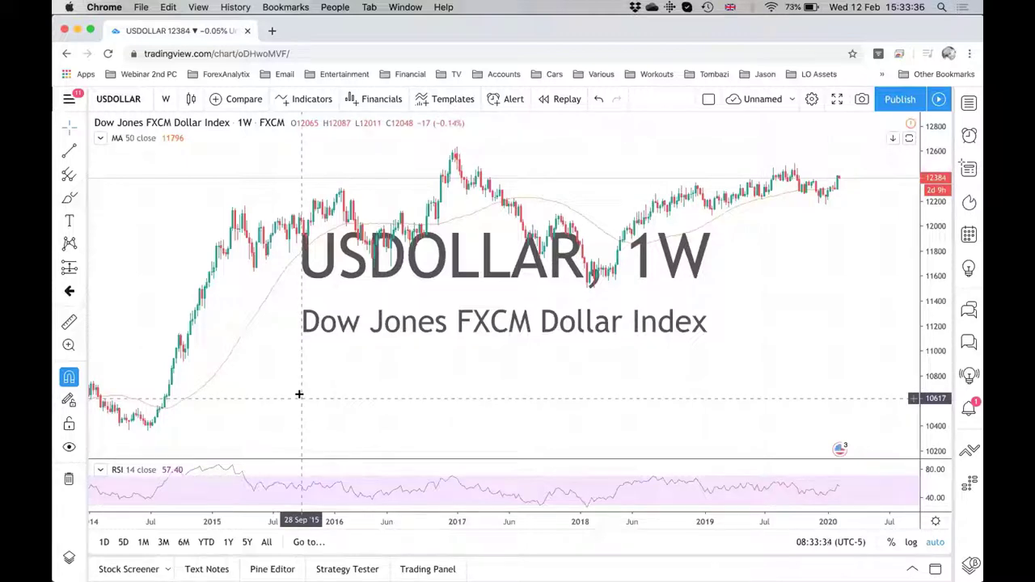
# Step: Load the weekly USDJPY chart with its converging triangle and Fibonacci levels
pyautogui.write('USDJPY')
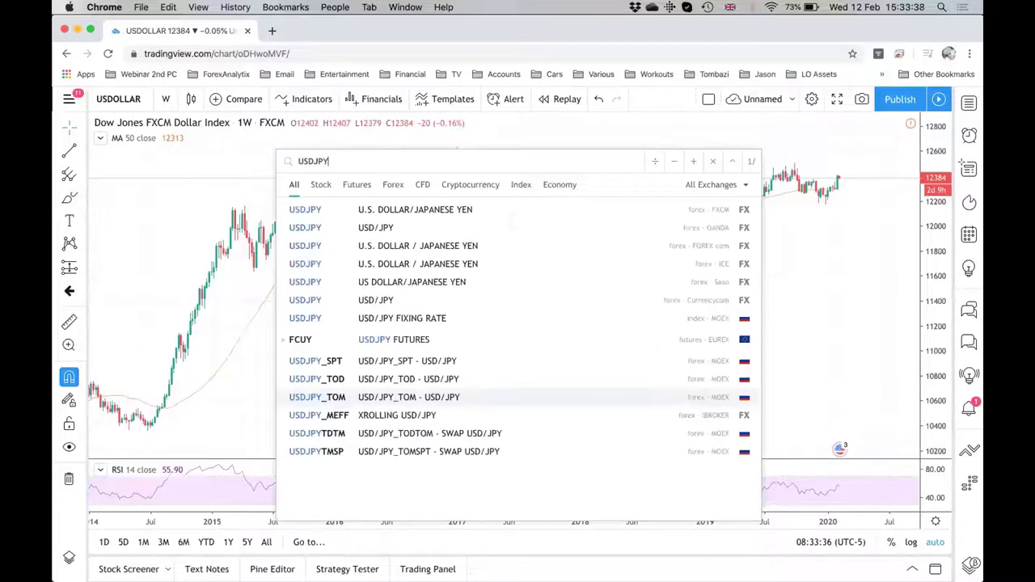
pyautogui.press('Return')
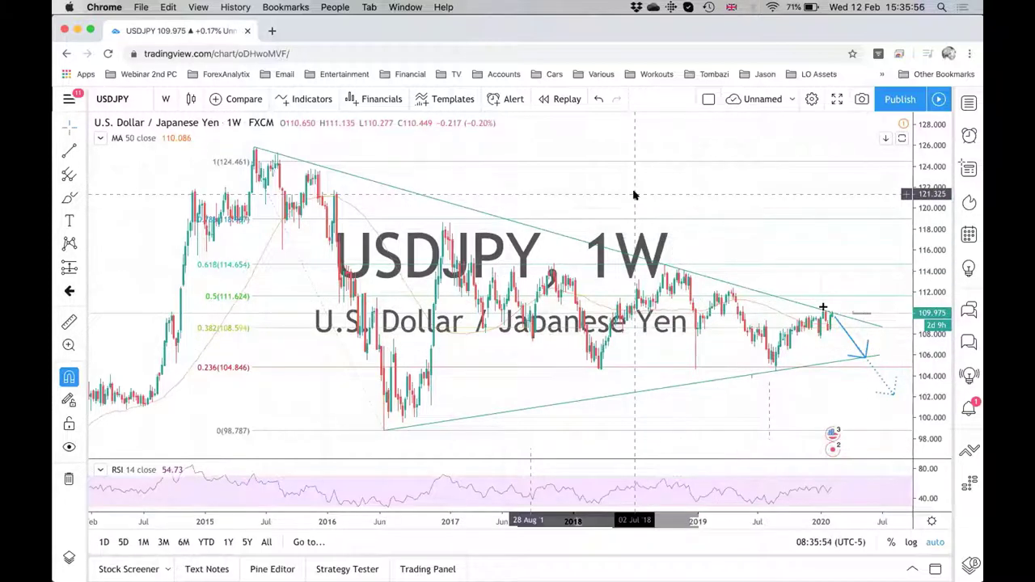
# Step: Load the weekly GBPUSD chart with its descending trendline, Fibonacci levels and zones
pyautogui.write('GBPUSD')
pyautogui.press('Return')
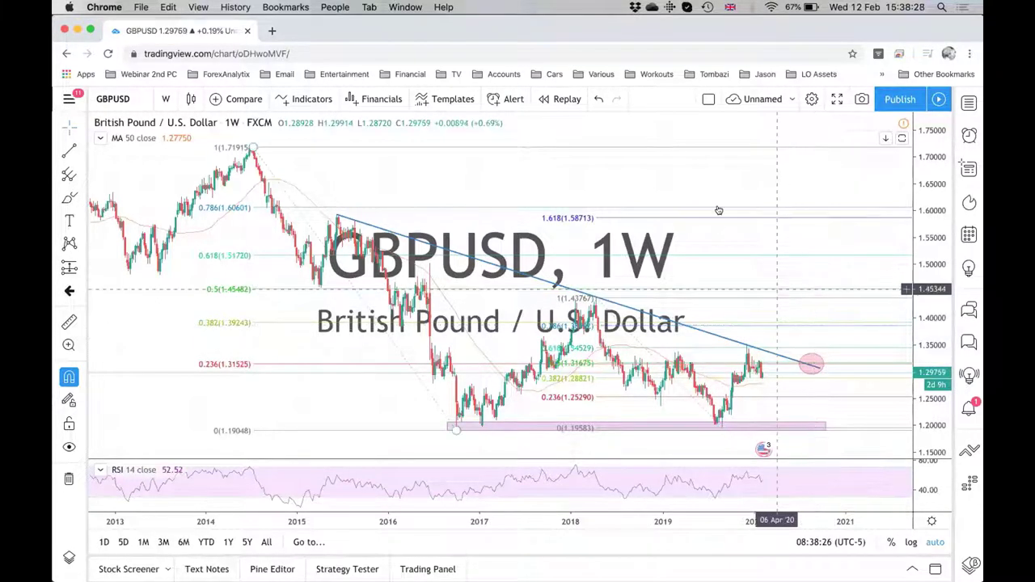
# Step: Zoom the GBPUSD weekly time axis out slightly to review the Fibonacci levels
pyautogui.scroll(-2, 724, 178)
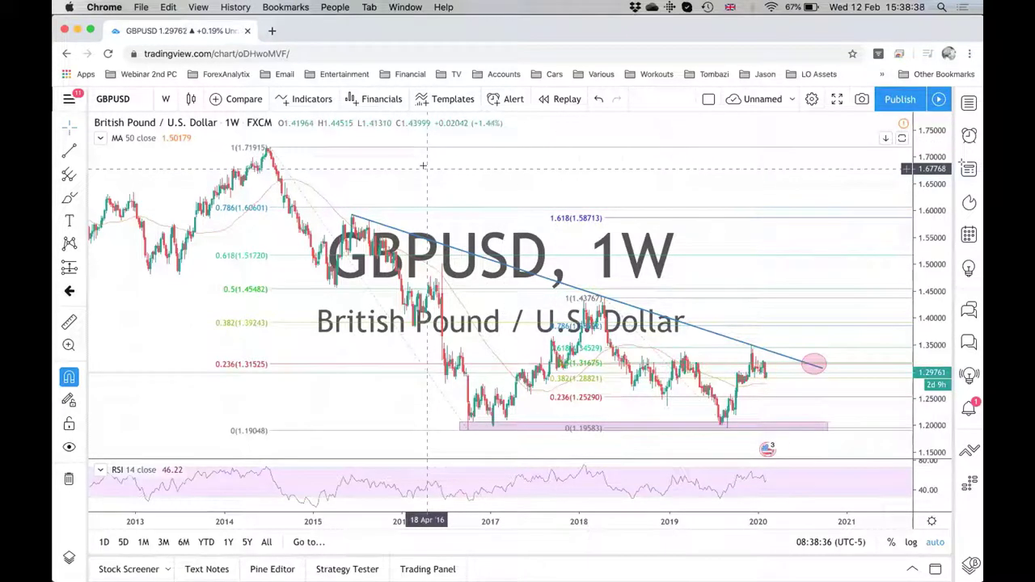
pyautogui.write('USOIL')
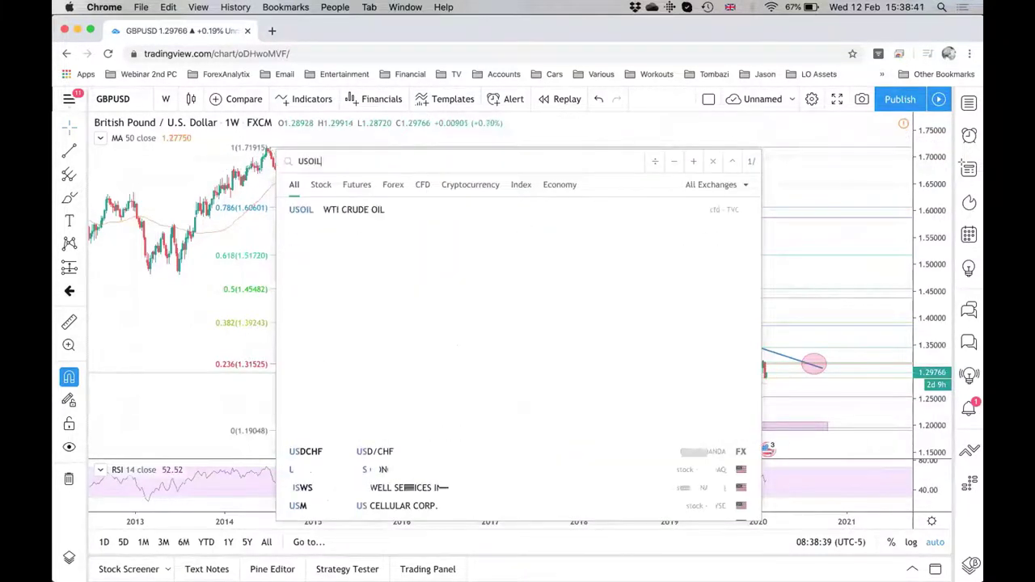
pyautogui.press('Return')
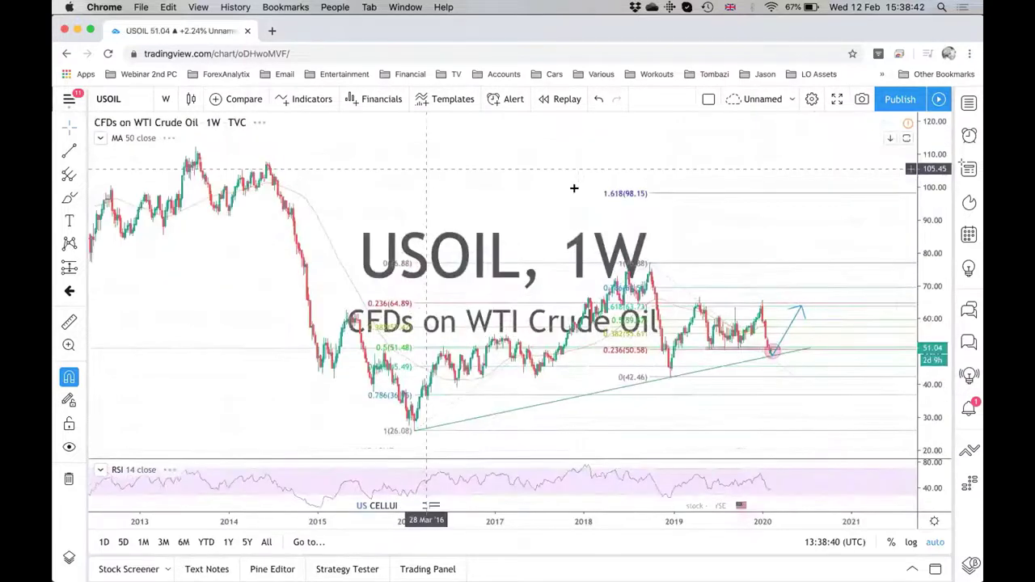
pyautogui.scroll(4, 579, 193)
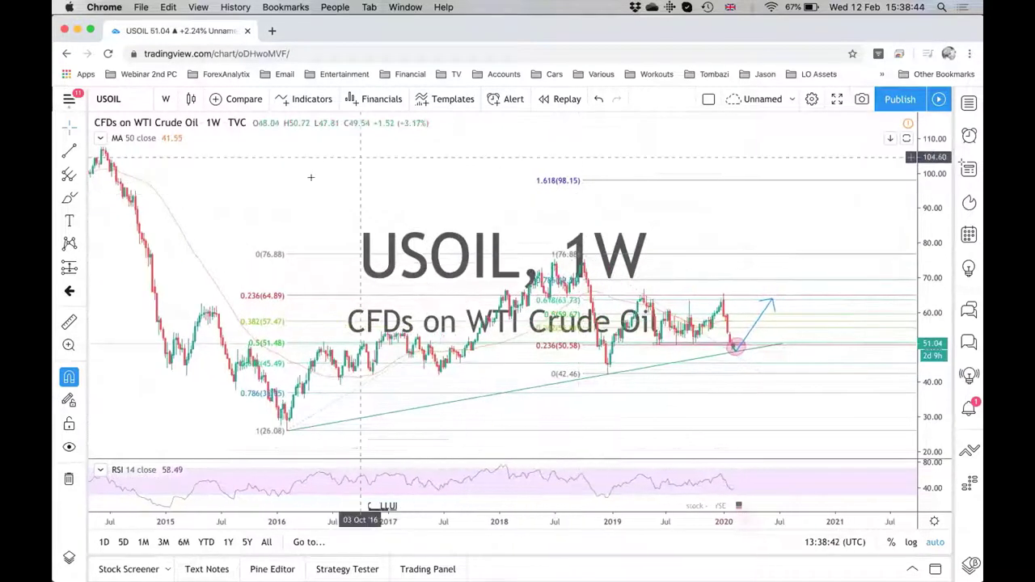
pyautogui.moveTo(310, 177); pyautogui.dragTo(369, 183)
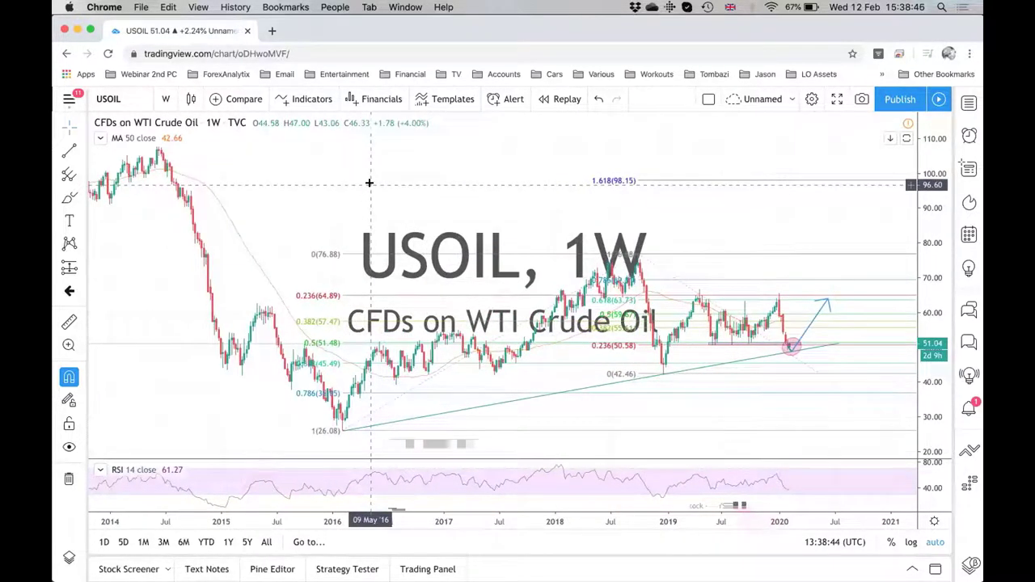
pyautogui.scroll(4, 369, 183)
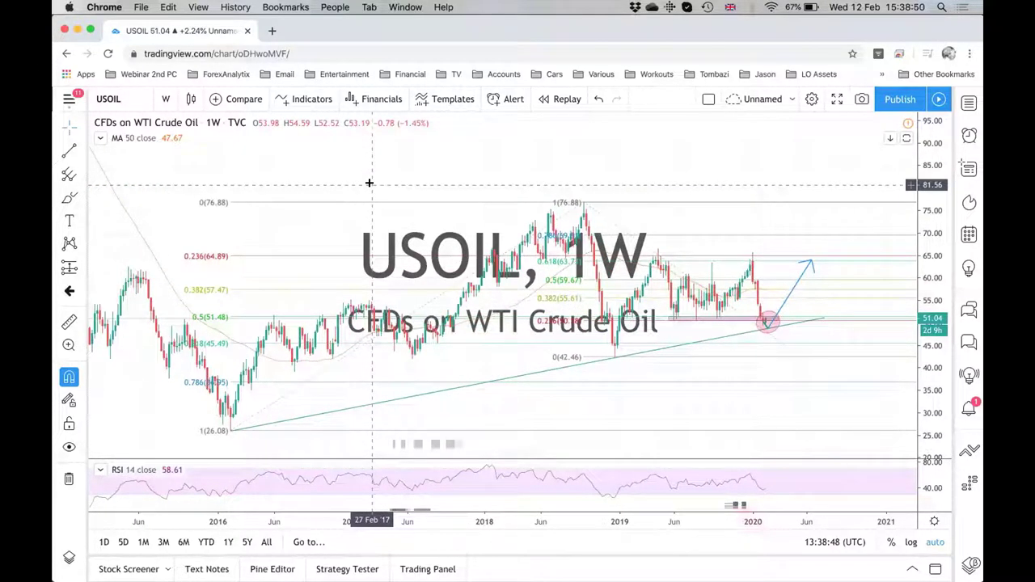
pyautogui.click(761, 328)
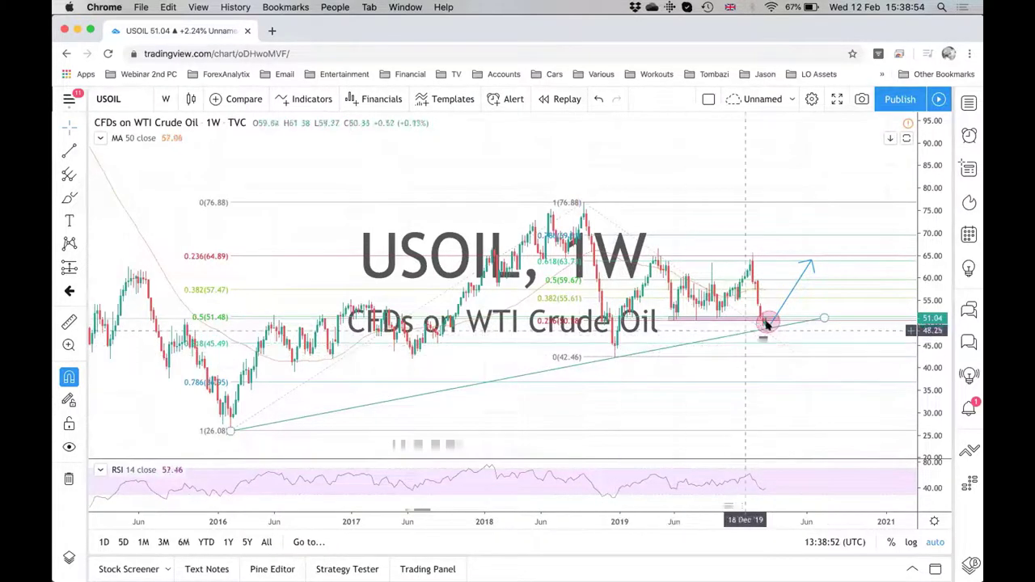
pyautogui.click(769, 325)
pyautogui.click(766, 326)
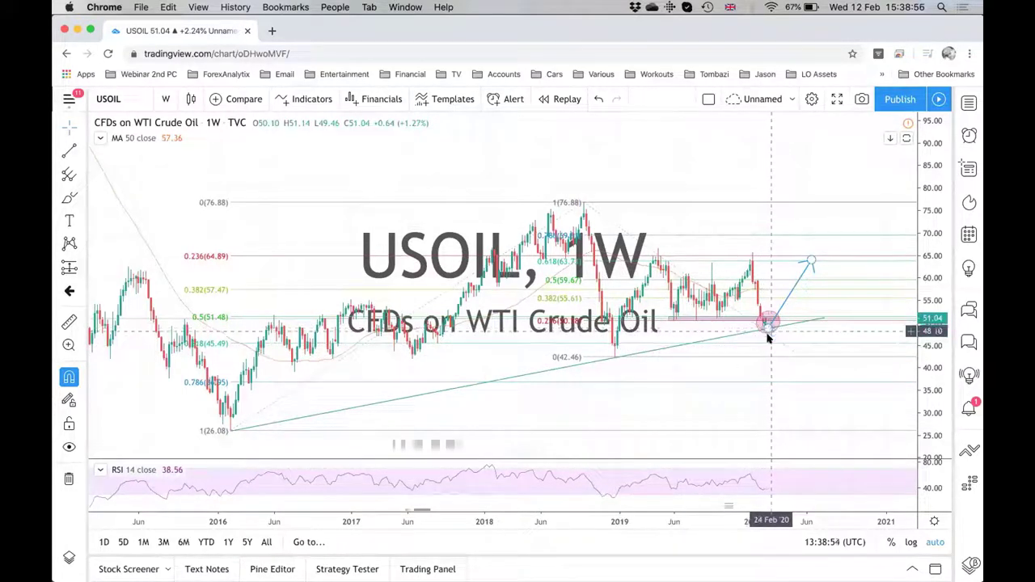
pyautogui.click(767, 328)
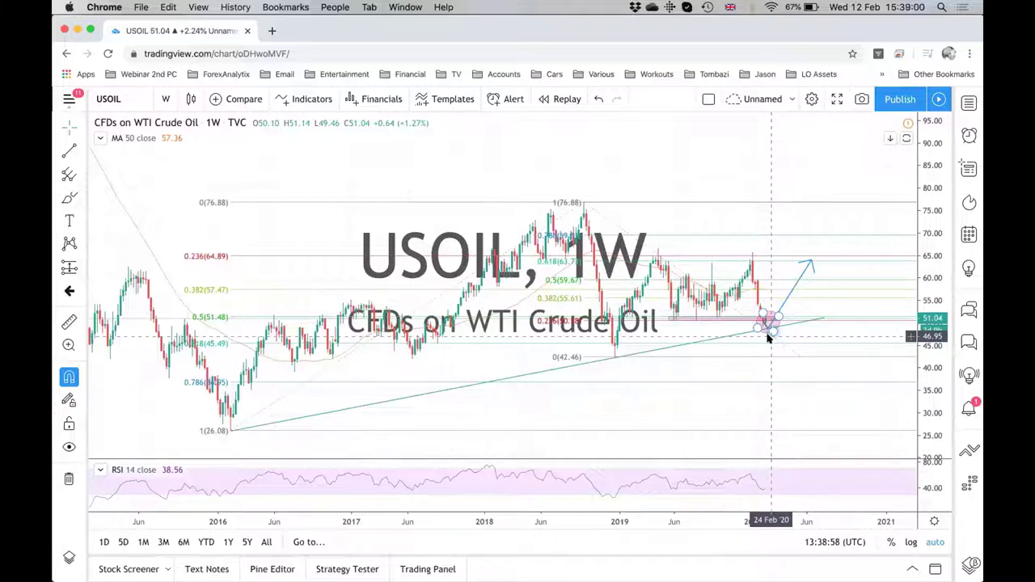
pyautogui.click(767, 322)
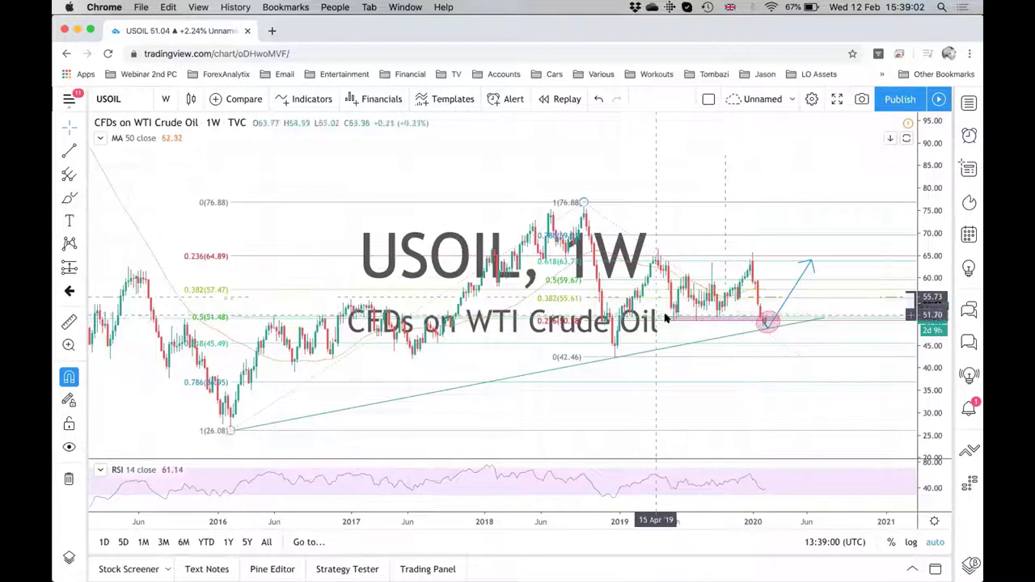
pyautogui.moveTo(767, 322); pyautogui.dragTo(801, 356)
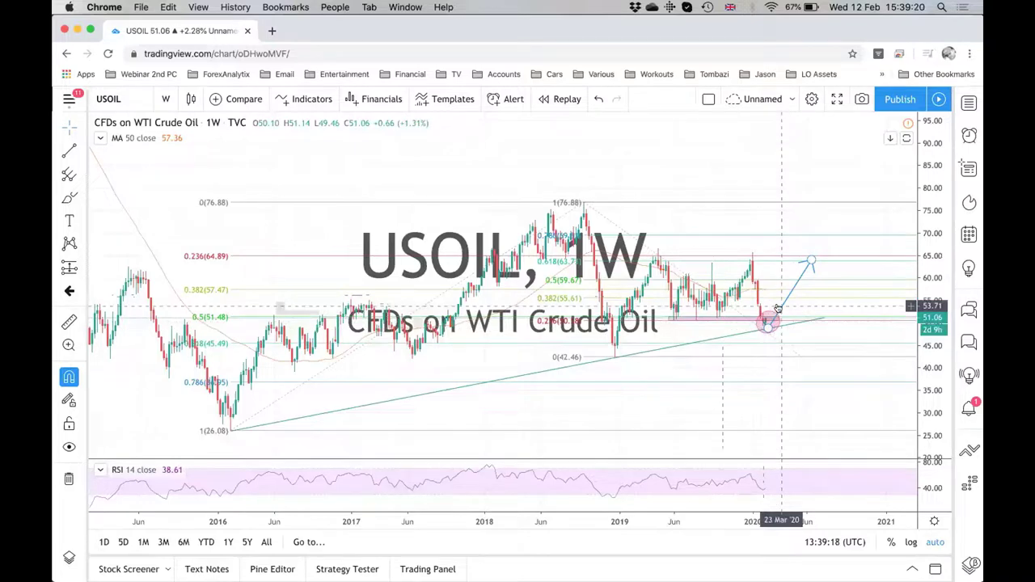
pyautogui.scroll(1, 777, 308)
pyautogui.scroll(2, 777, 308)
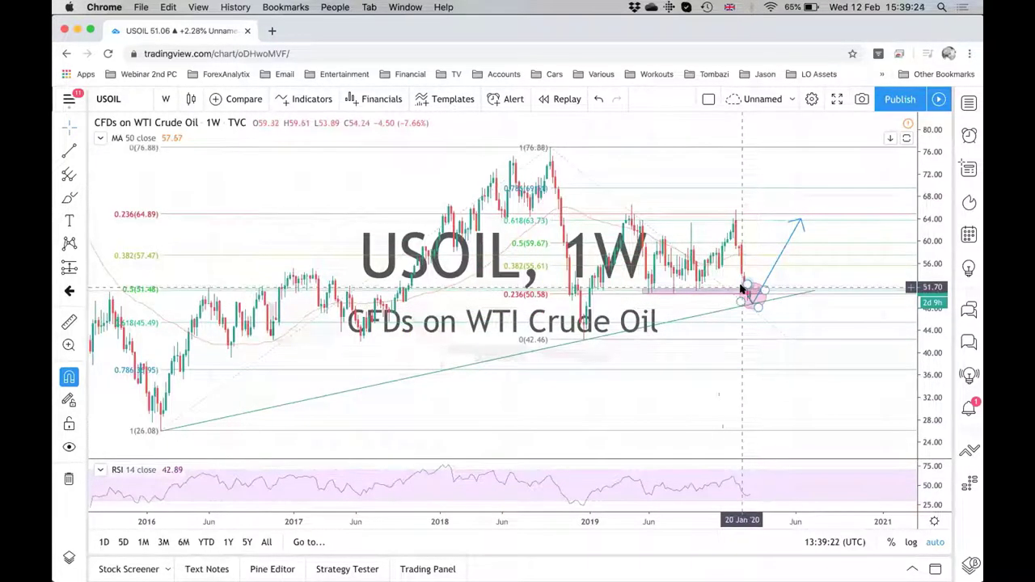
pyautogui.scroll(-1, 296, 173)
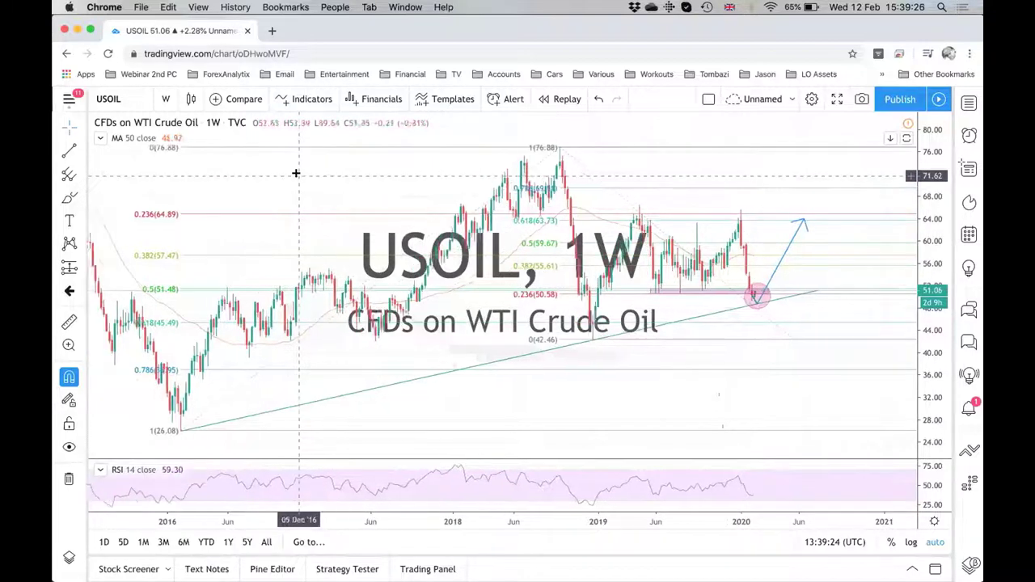
pyautogui.scroll(-1, 296, 173)
pyautogui.scroll(-2, 296, 173)
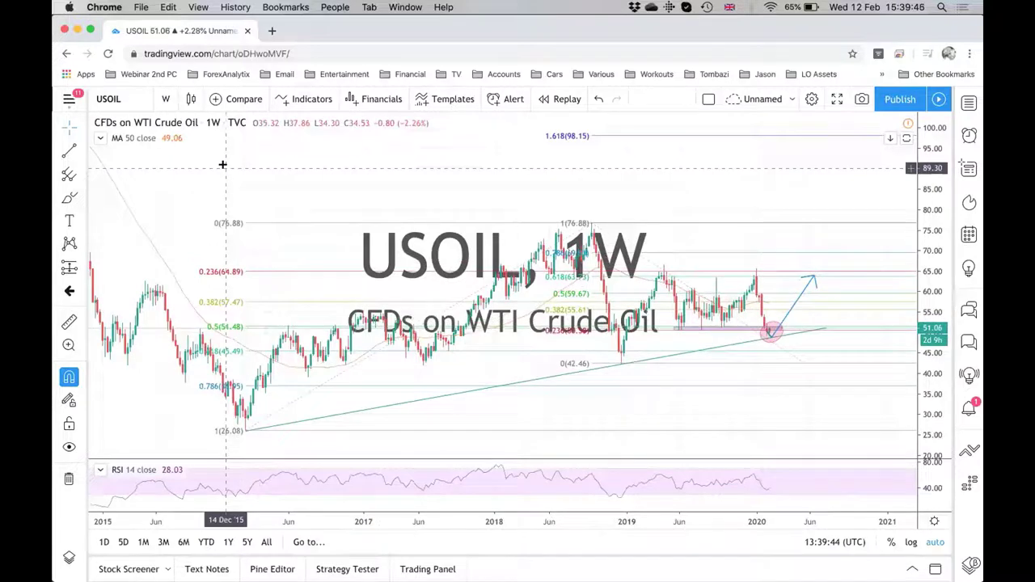
pyautogui.hscroll(-3, 171, 166)
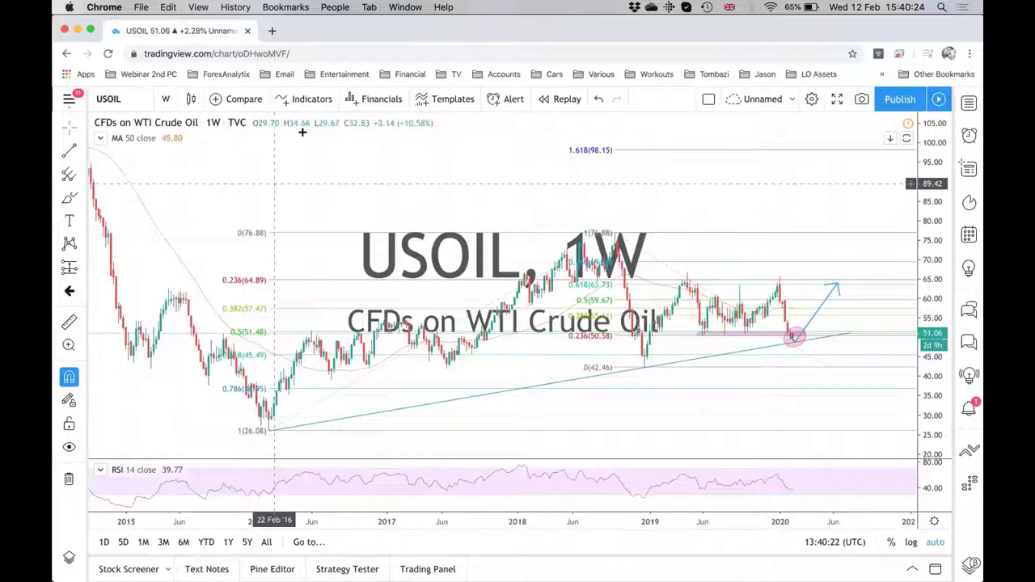
# Step: Load the weekly EURNOK chart and shift it toward earlier weeks to review the Double Top
pyautogui.write('UKOIL')
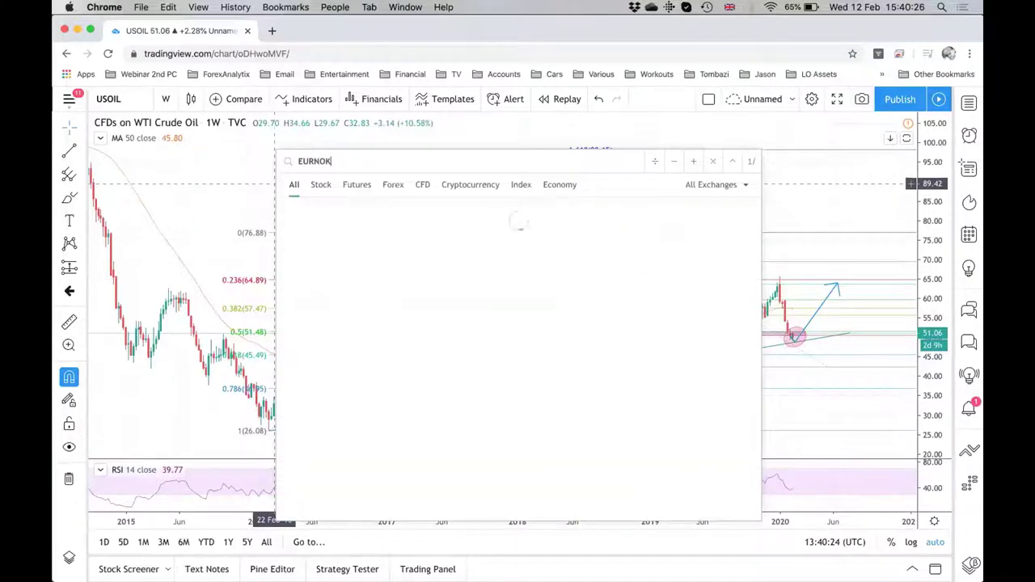
pyautogui.press('Return')
pyautogui.press('space')
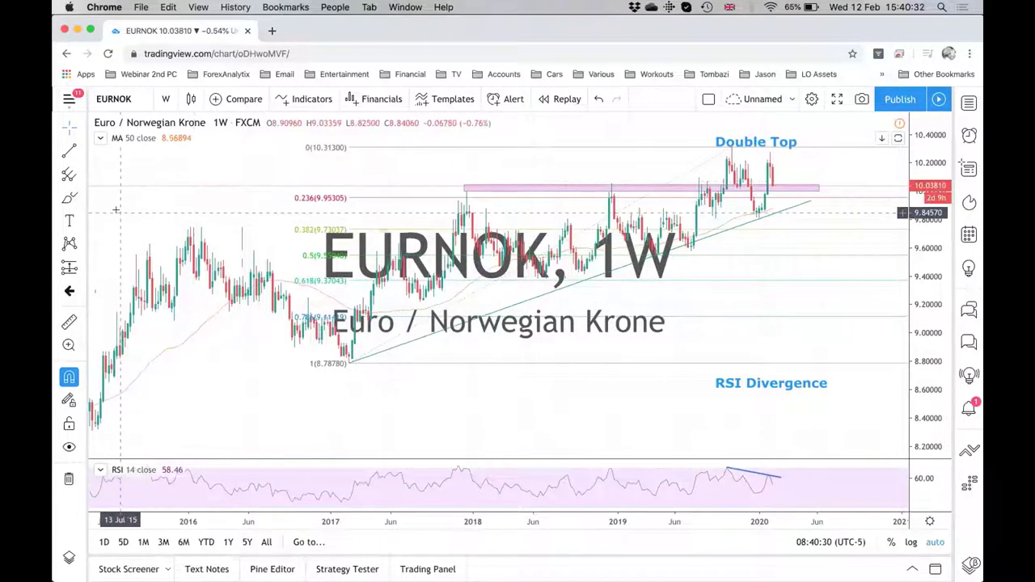
pyautogui.moveTo(115, 210); pyautogui.dragTo(144, 213)
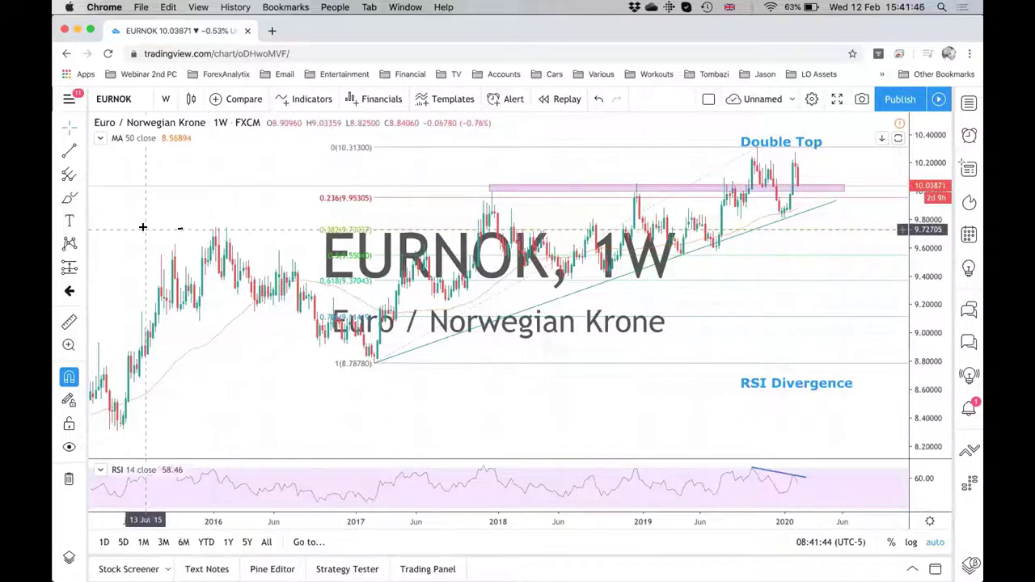
pyautogui.scroll(1, 142, 227)
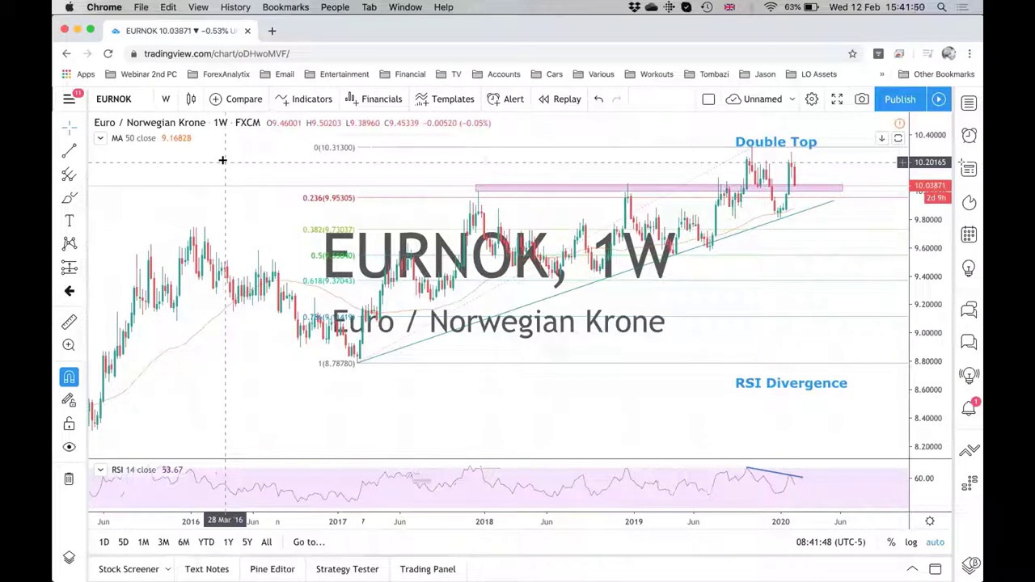
# Step: Load the weekly XAUUSD gold chart and select its upper pink resistance zone
pyautogui.write('xauusd')
pyautogui.press('Return')
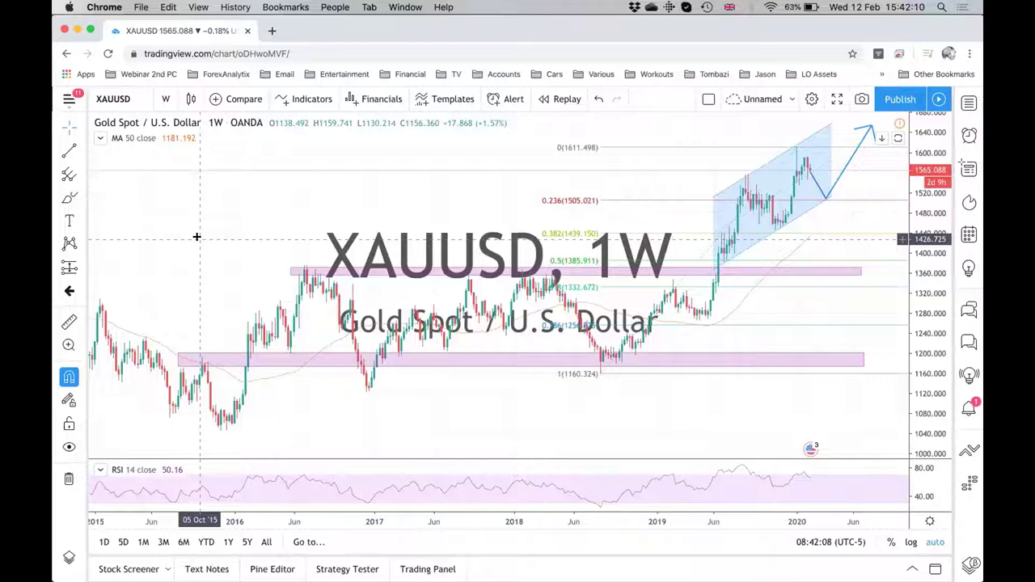
pyautogui.scroll(2, 197, 235)
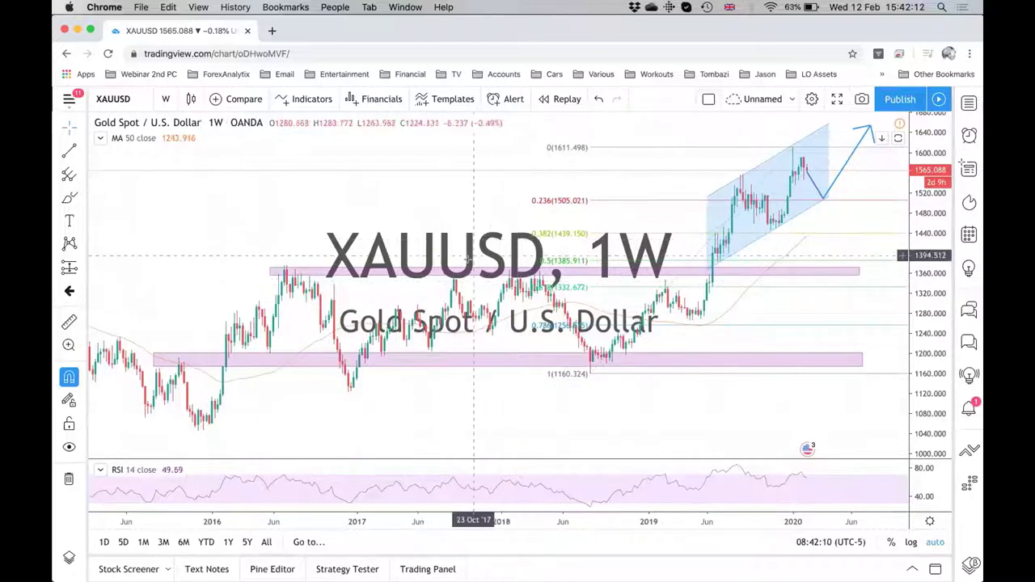
pyautogui.click(702, 271)
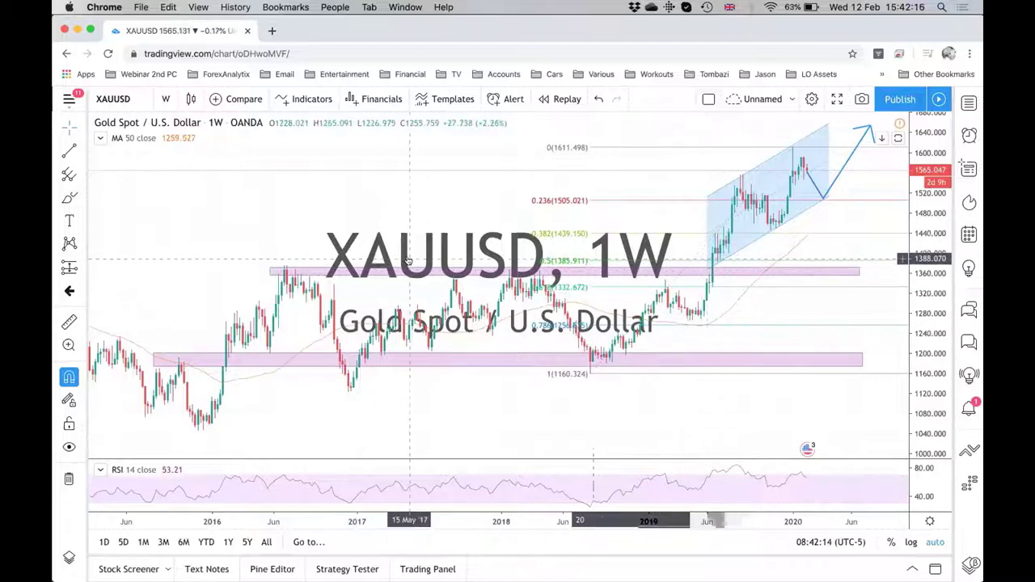
pyautogui.click(372, 223)
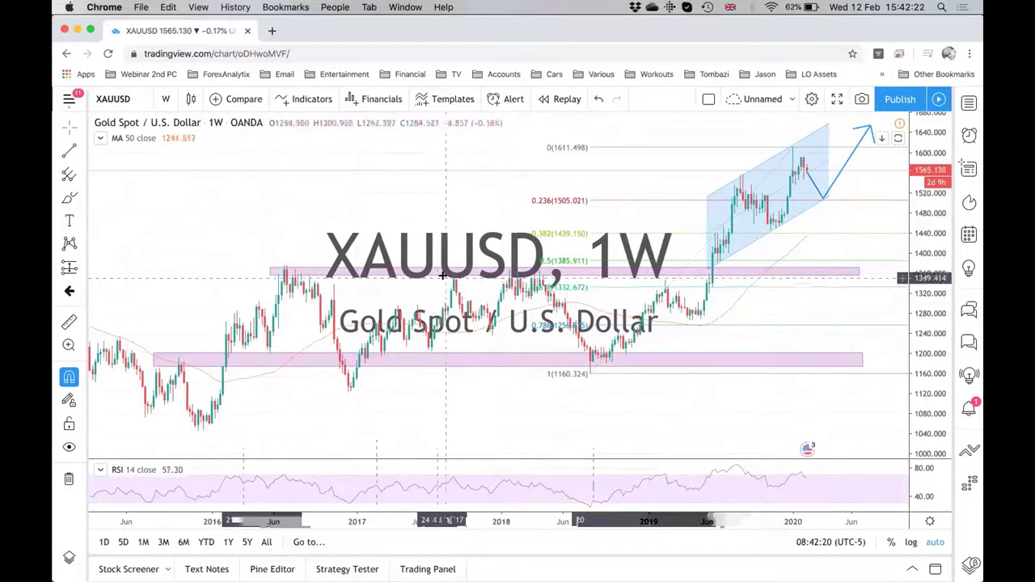
pyautogui.click(493, 273)
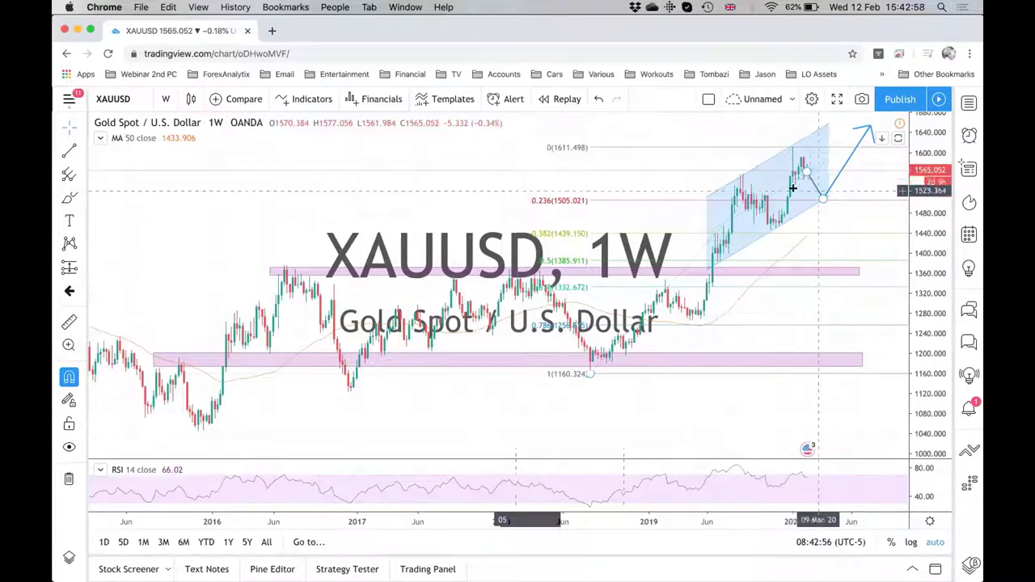
pyautogui.click(821, 197)
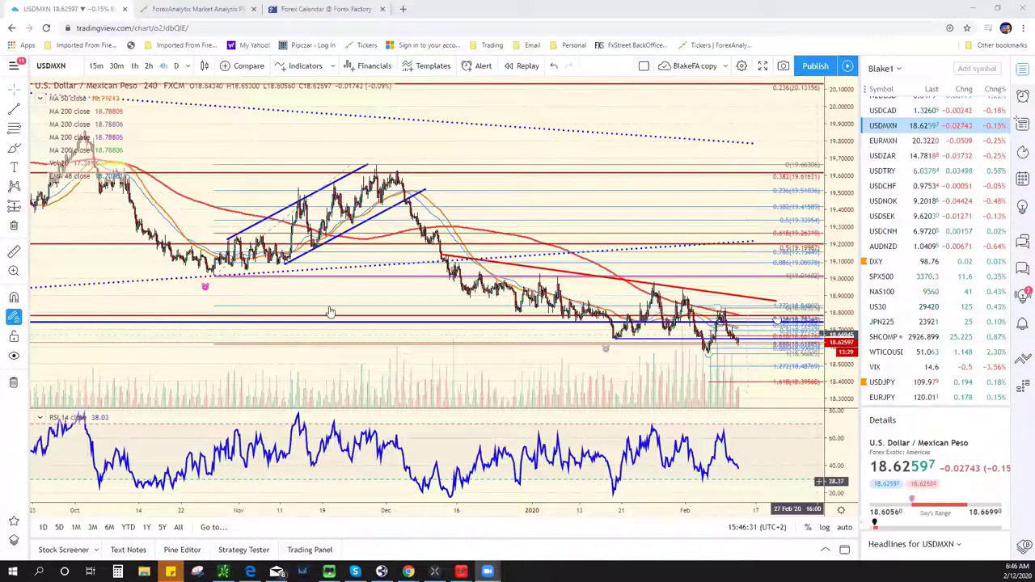
pyautogui.click(199, 9)
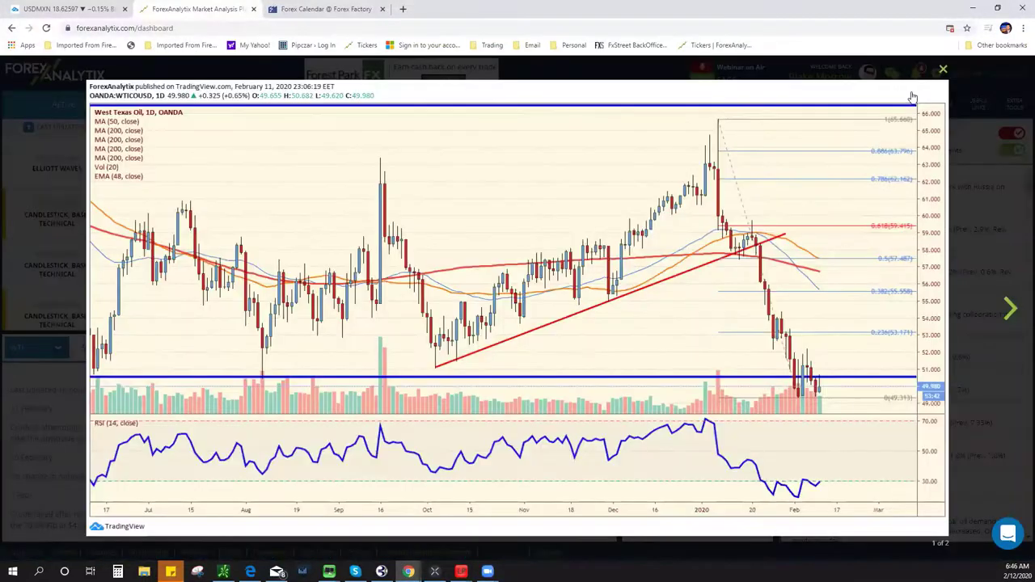
pyautogui.click(279, 558)
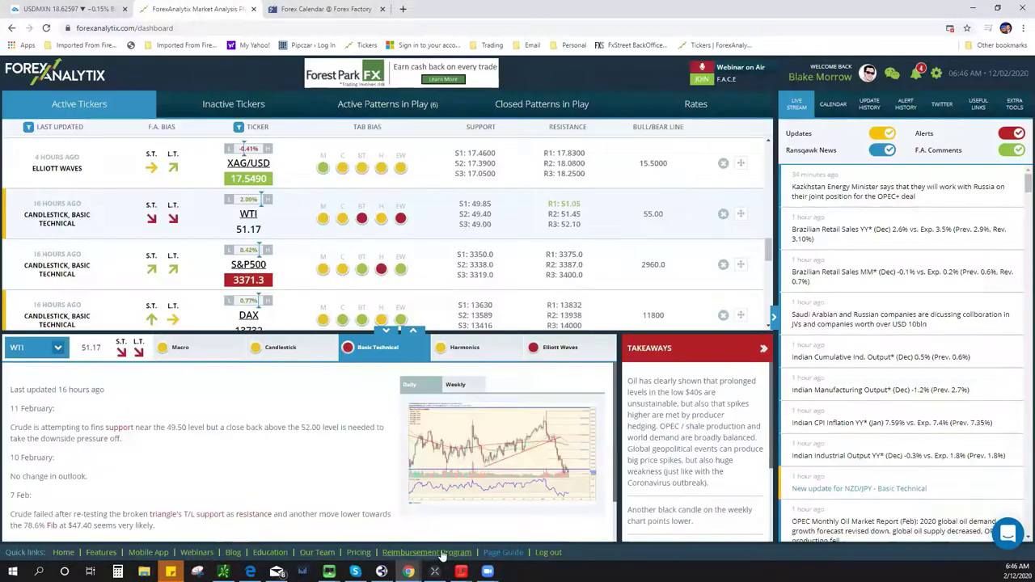
pyautogui.click(318, 552)
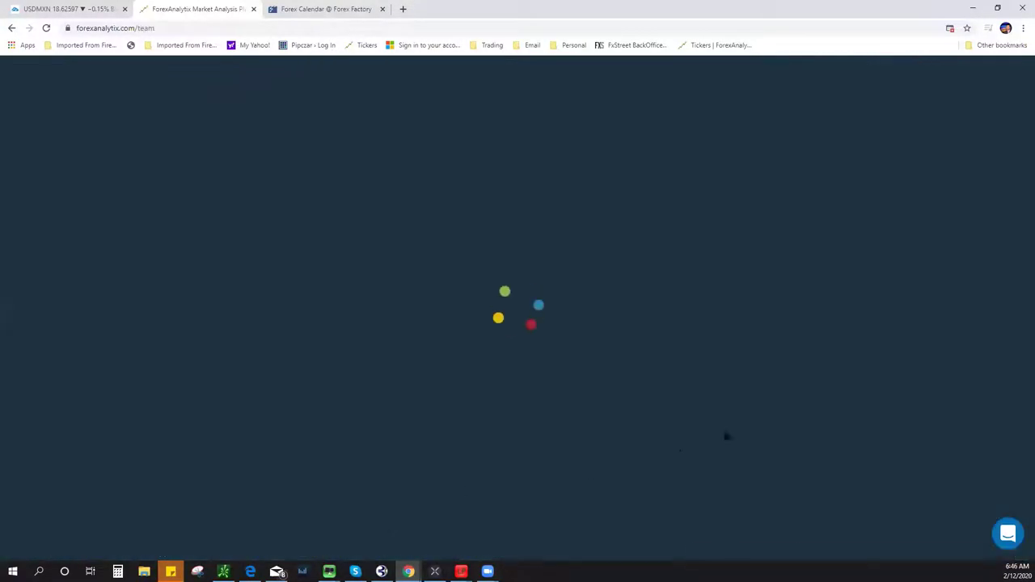
pyautogui.scroll(-5, 734, 430)
pyautogui.scroll(-8, 773, 421)
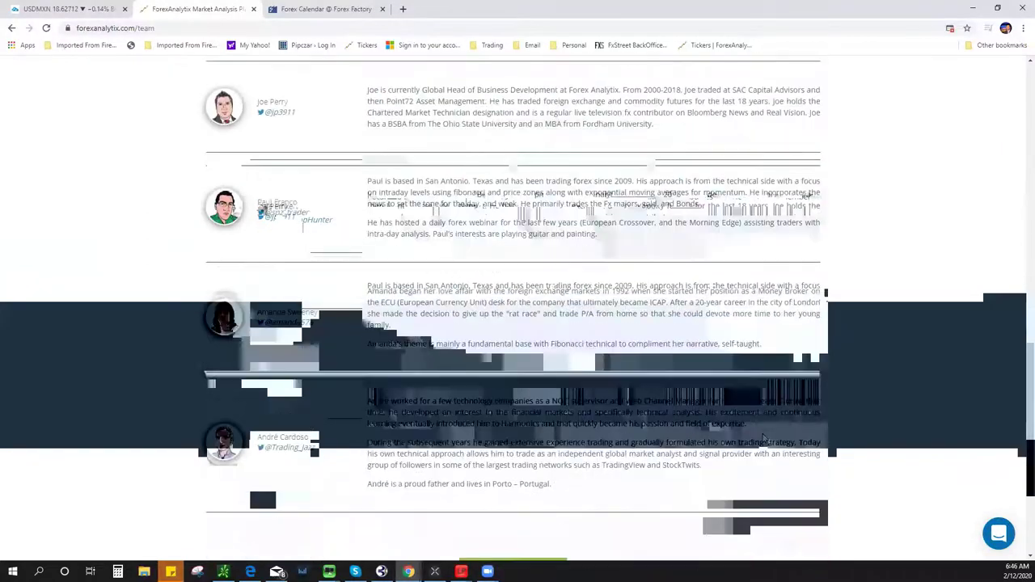
pyautogui.scroll(-1, 765, 440)
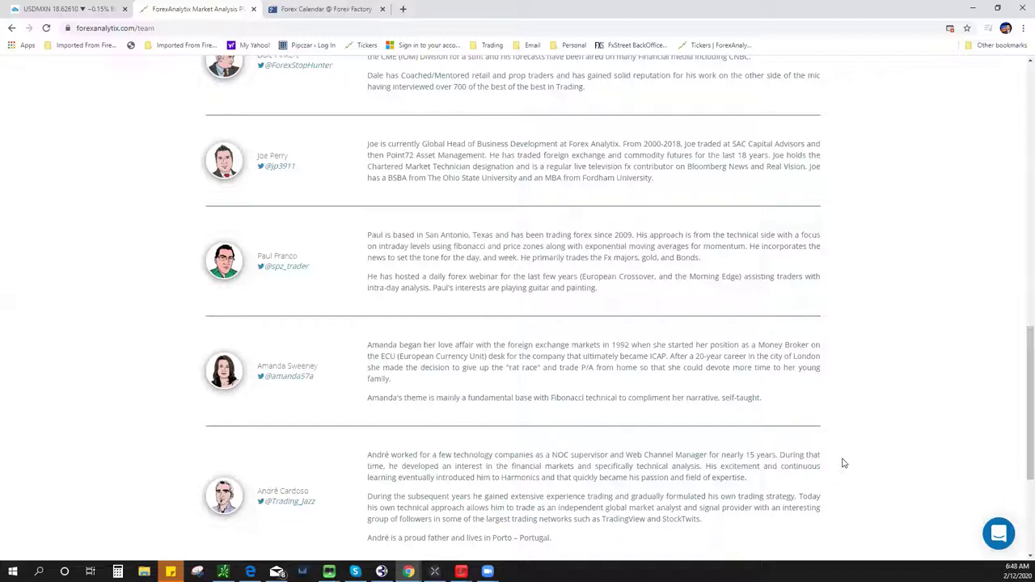
pyautogui.scroll(5, 889, 404)
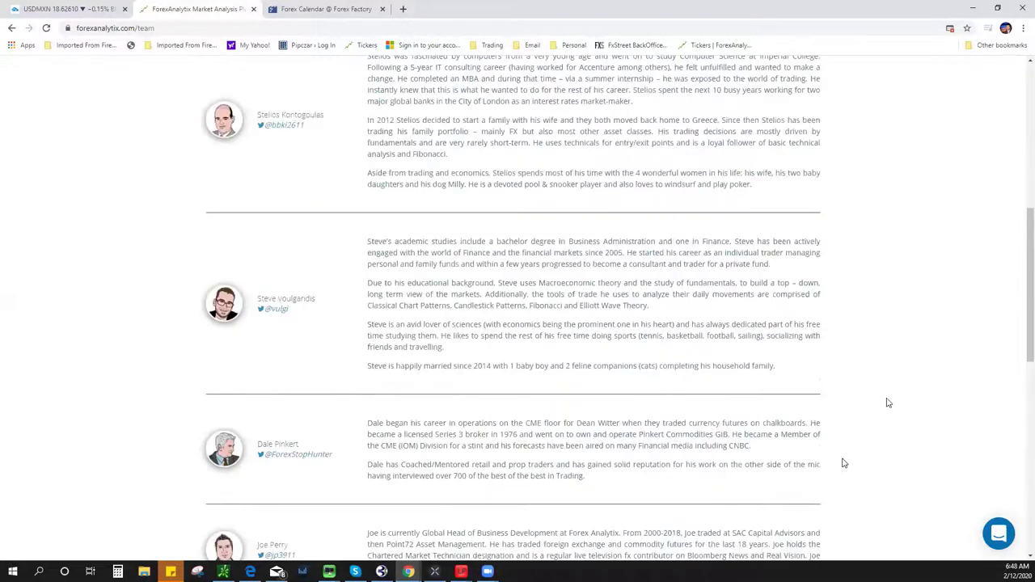
pyautogui.scroll(5, 889, 403)
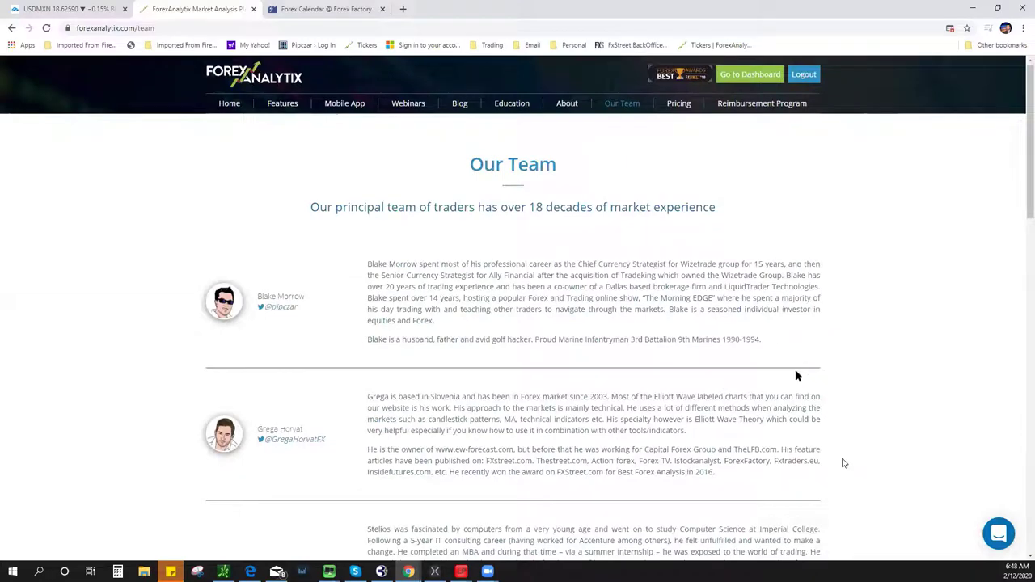
# Step: Go to the ForexAnalytix home page and open the dashboard
pyautogui.click(229, 105)
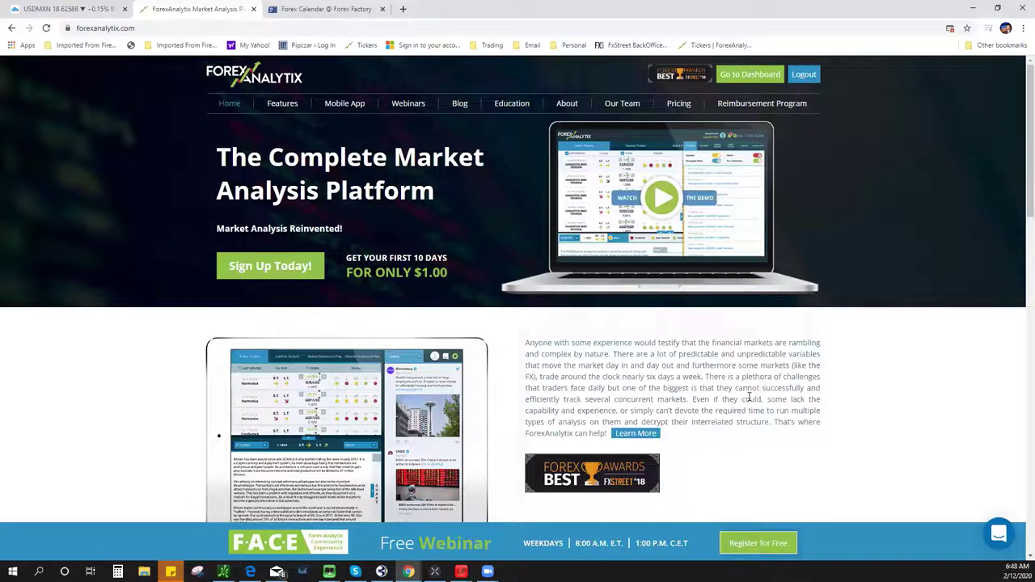
pyautogui.click(744, 79)
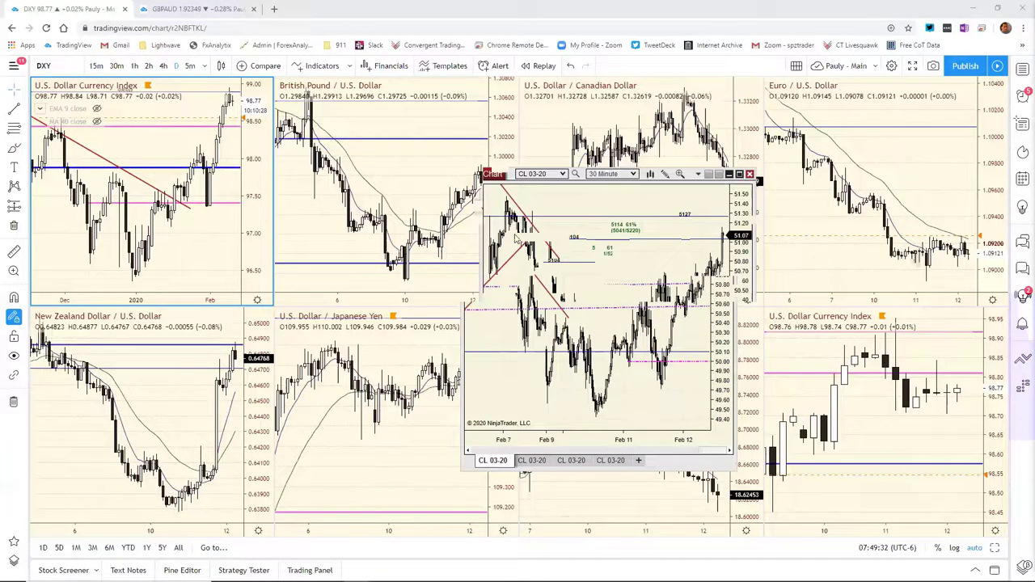
# Step: Move and hide the floating crude oil chart, then check the GBPAUD layout and return to DXY
pyautogui.moveTo(540, 238); pyautogui.dragTo(589, 249)
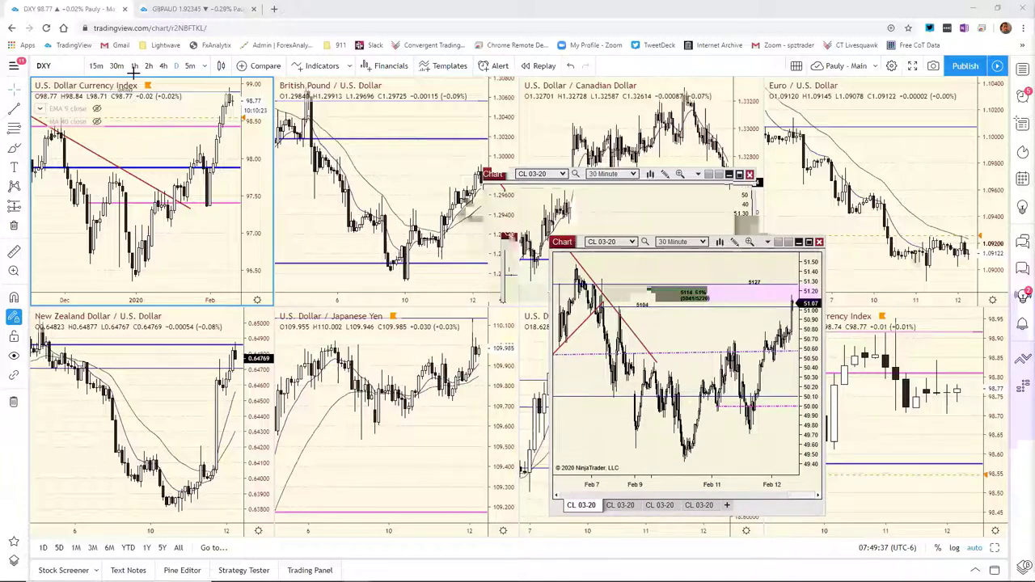
pyautogui.hotkey('alt', 'Tab')
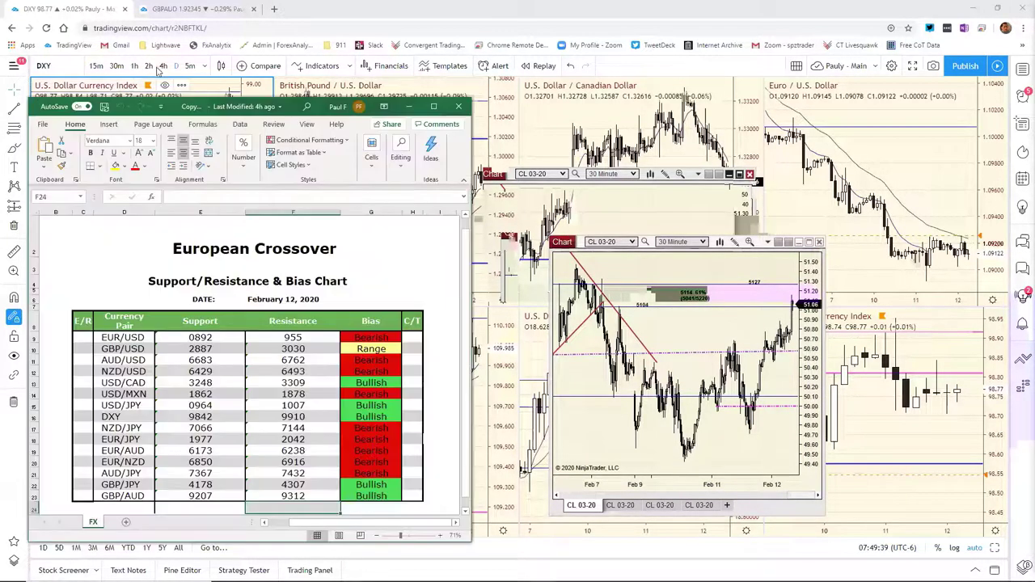
pyautogui.click(212, 95)
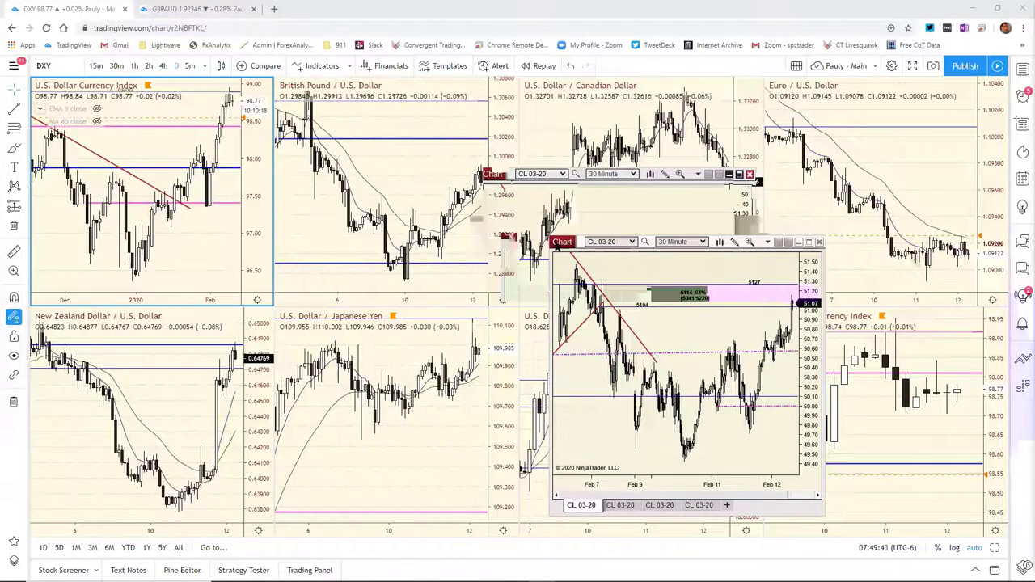
pyautogui.hotkey('alt', 'Tab')
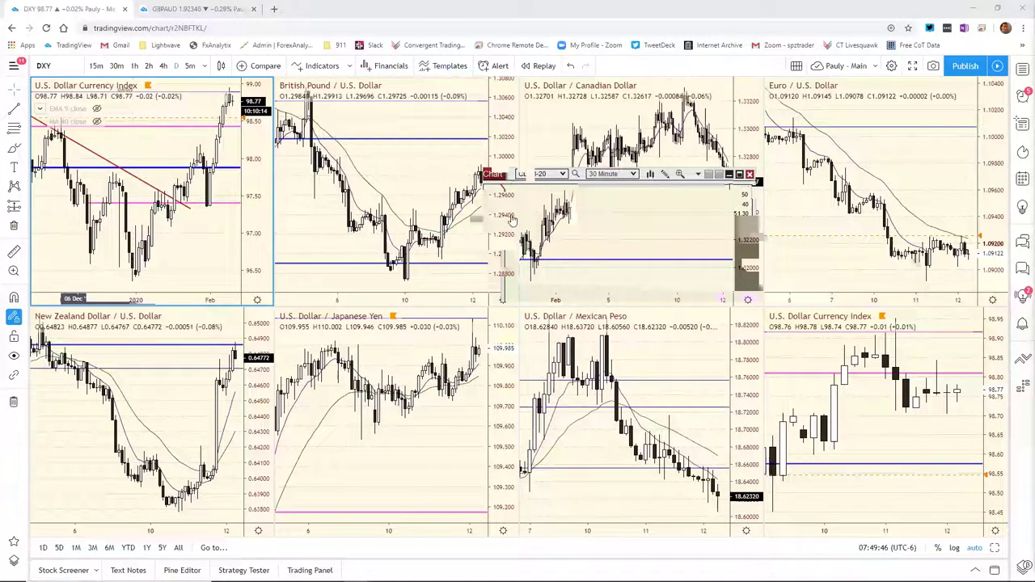
pyautogui.hotkey('ctrl', 'Tab')
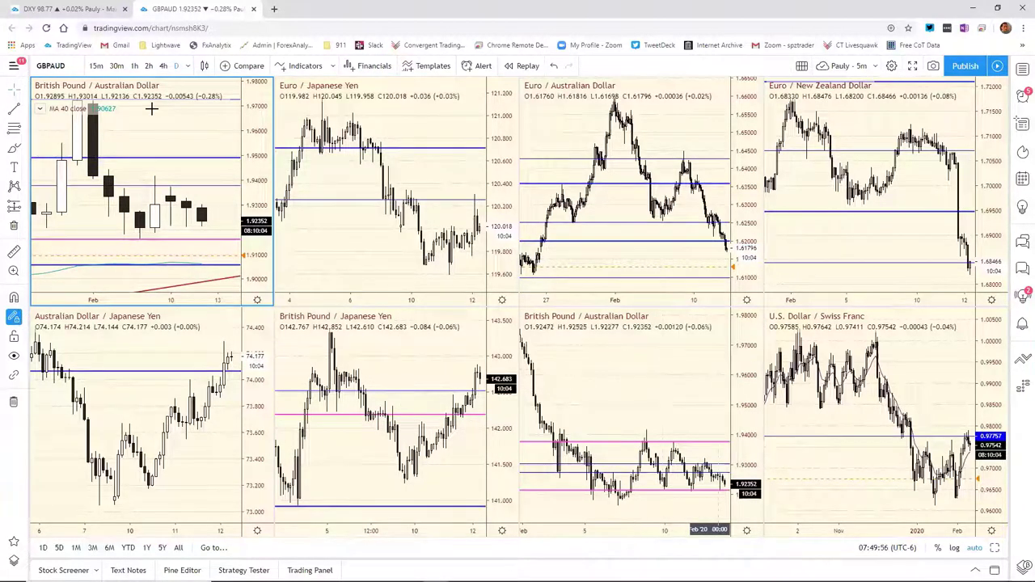
pyautogui.hotkey('ctrl', 'Tab')
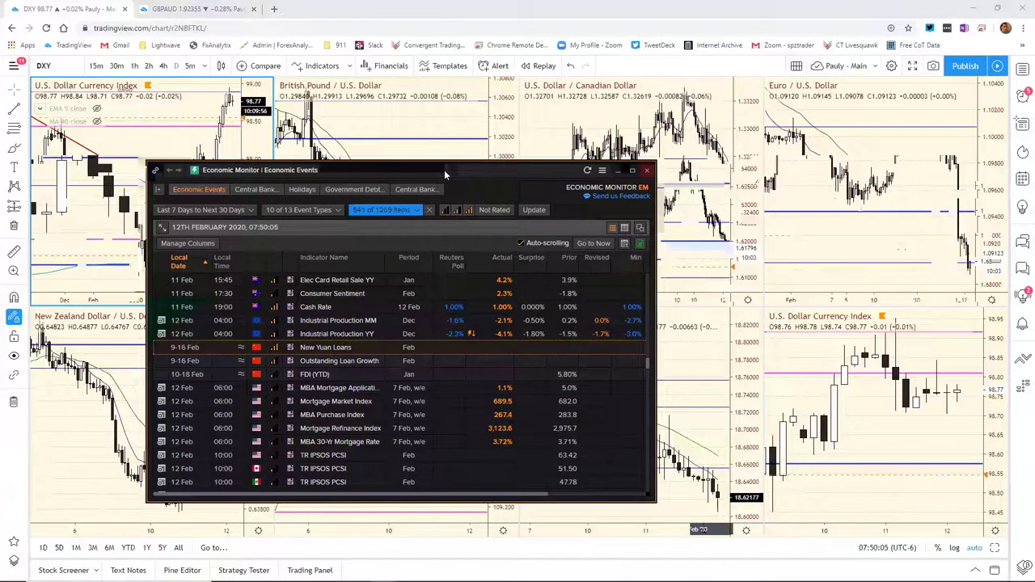
# Step: Send the economic monitor back and position the European Crossover bias table near screen centre
pyautogui.moveTo(444, 170); pyautogui.dragTo(230, 169)
pyautogui.click(230, 149)
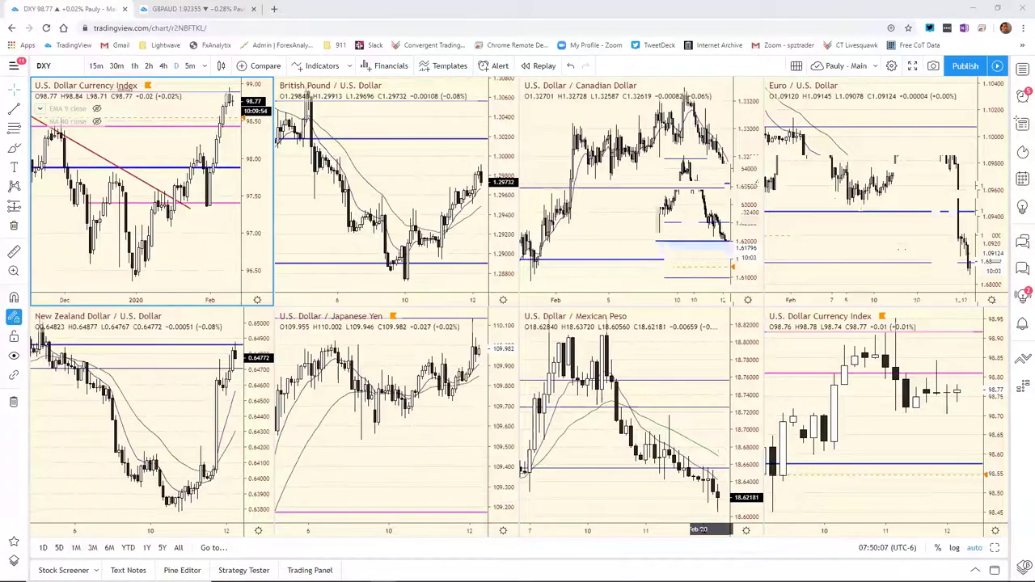
pyautogui.hotkey('alt', 'Tab')
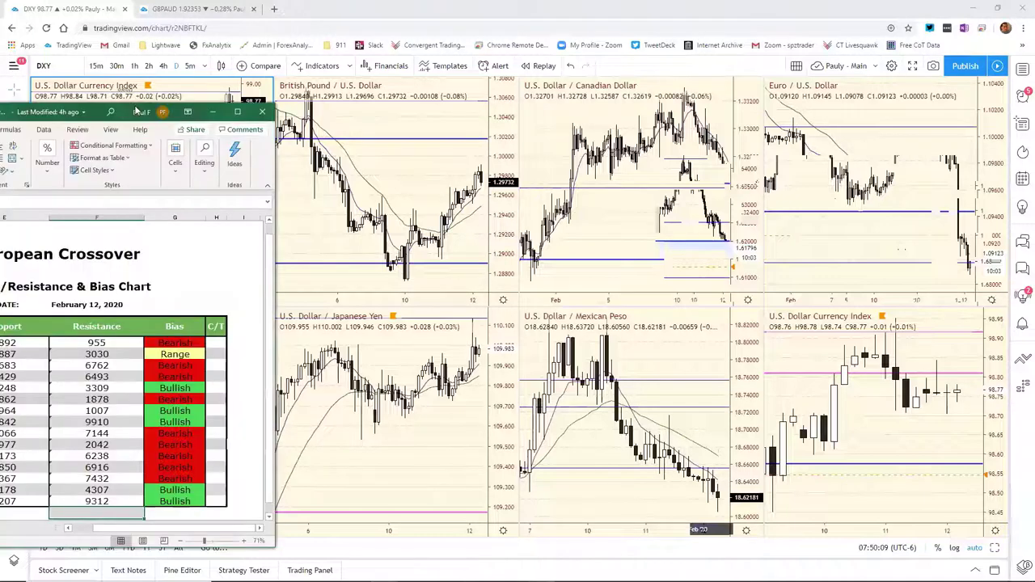
pyautogui.moveTo(138, 110); pyautogui.dragTo(491, 91)
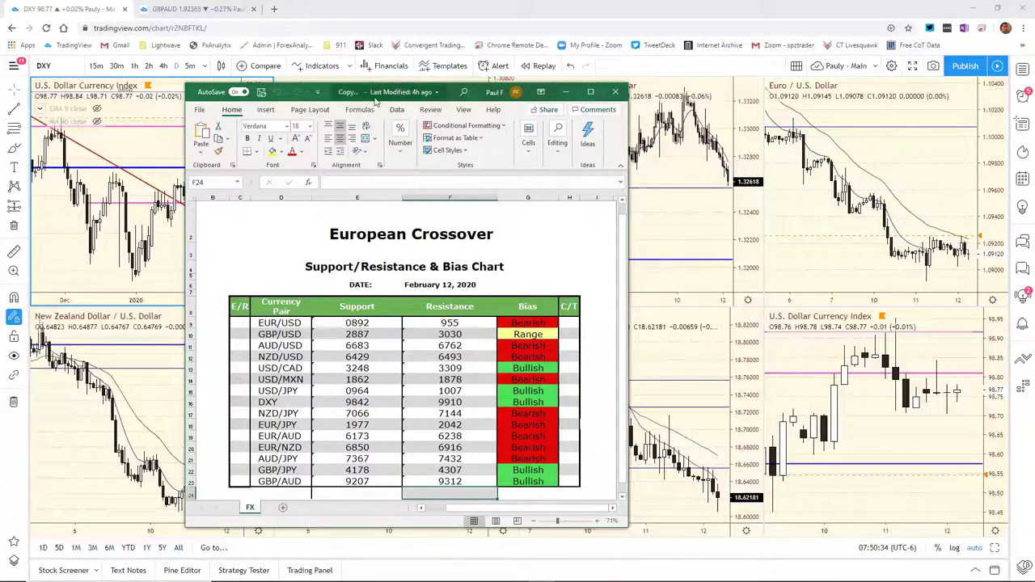
pyautogui.moveTo(375, 99); pyautogui.dragTo(346, 104)
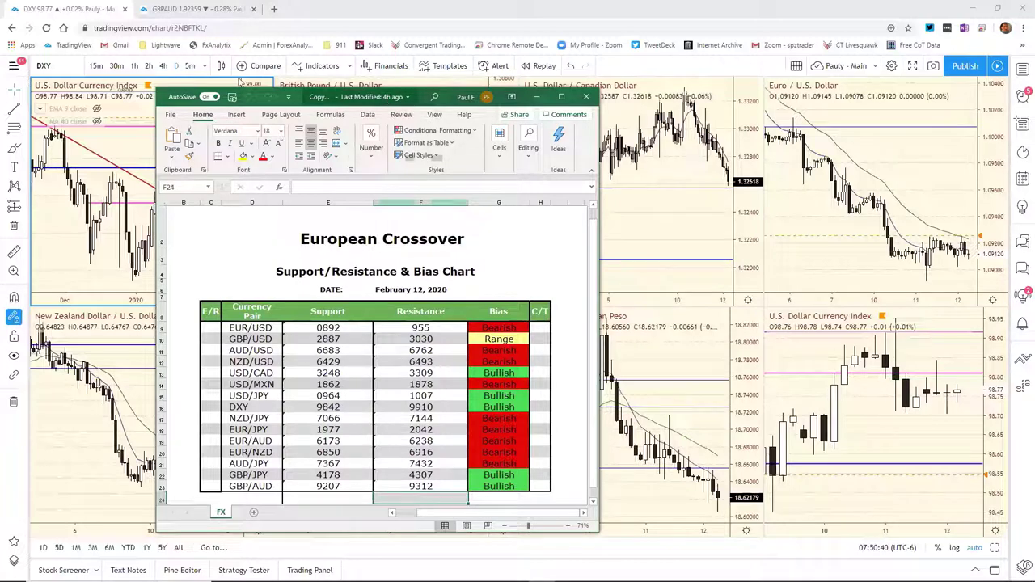
pyautogui.moveTo(388, 97); pyautogui.dragTo(273, 91)
# Step: Minimize the bias table and bring the crude oil chart back to the front
pyautogui.hotkey('alt', 'Tab')
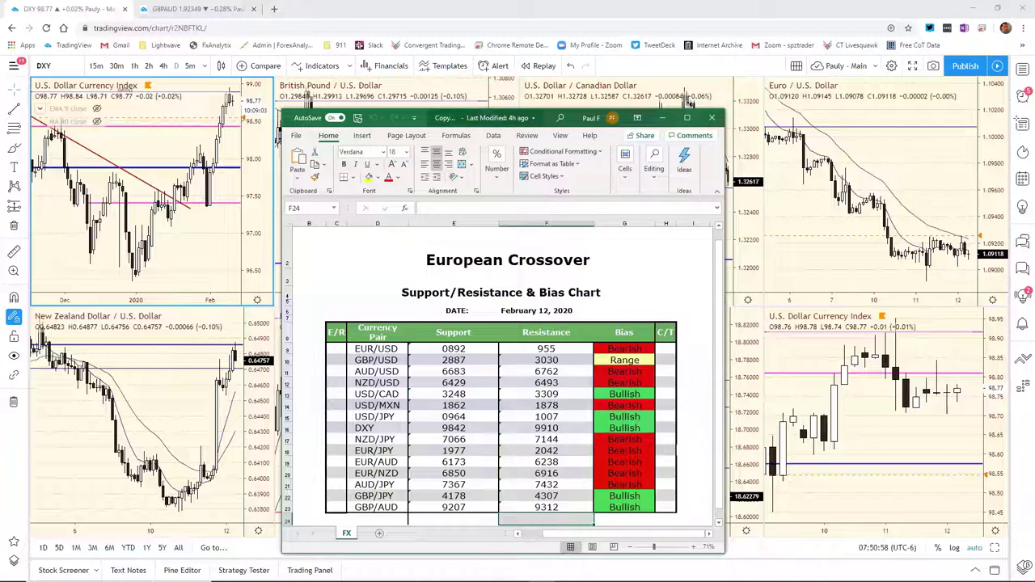
pyautogui.click(662, 118)
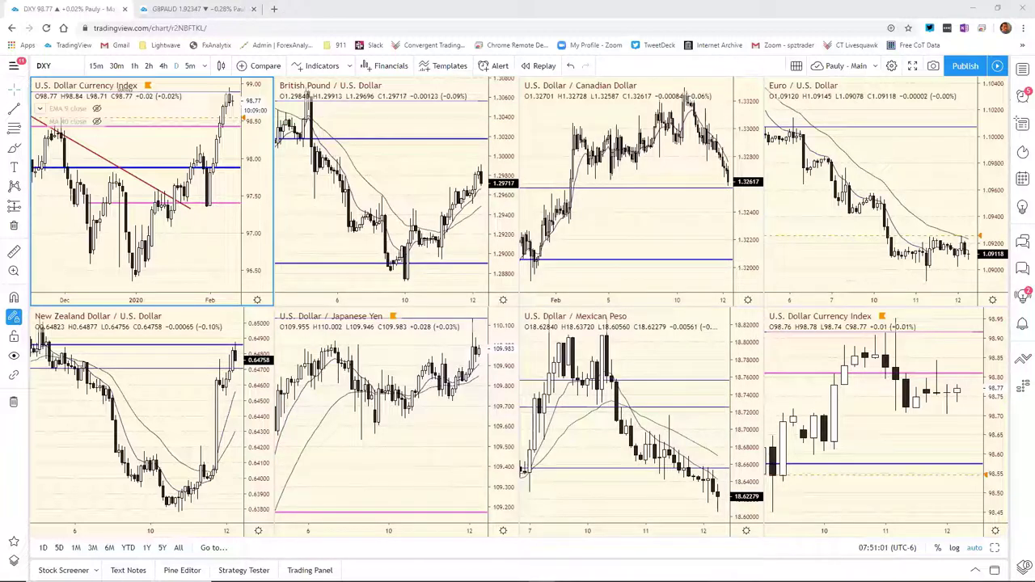
pyautogui.hotkey('alt', 'Tab')
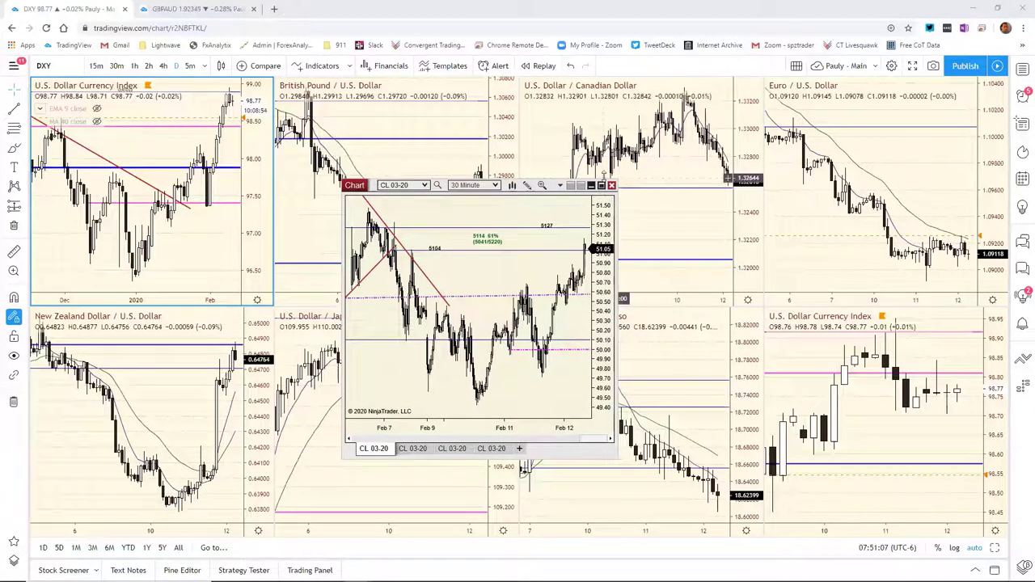
# Step: Maximize the CL 03-20 chart, compare Daily, 120 and 30 Minute views, and zoom to Jan 31–Feb 12
pyautogui.click(602, 187)
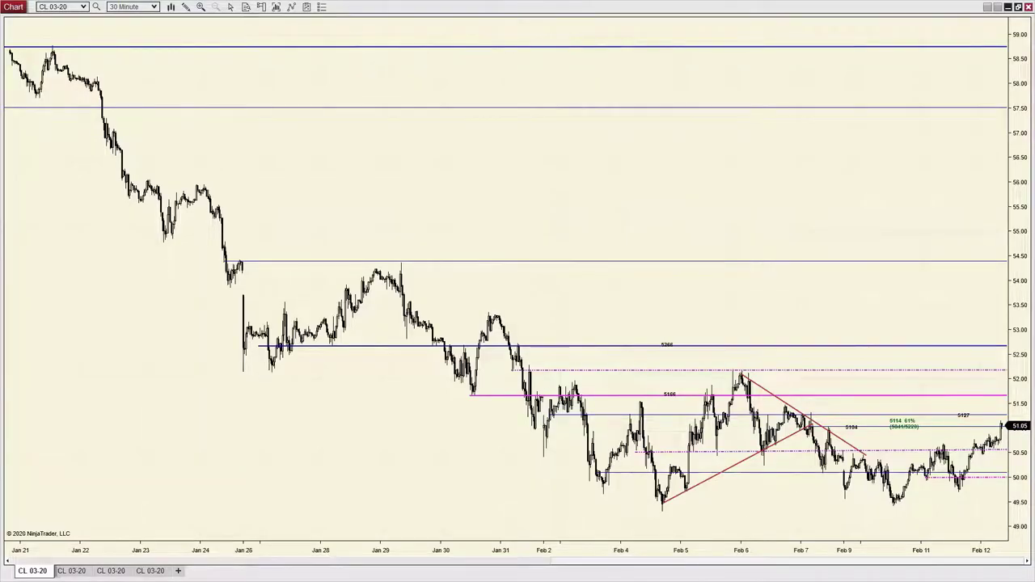
pyautogui.click(111, 572)
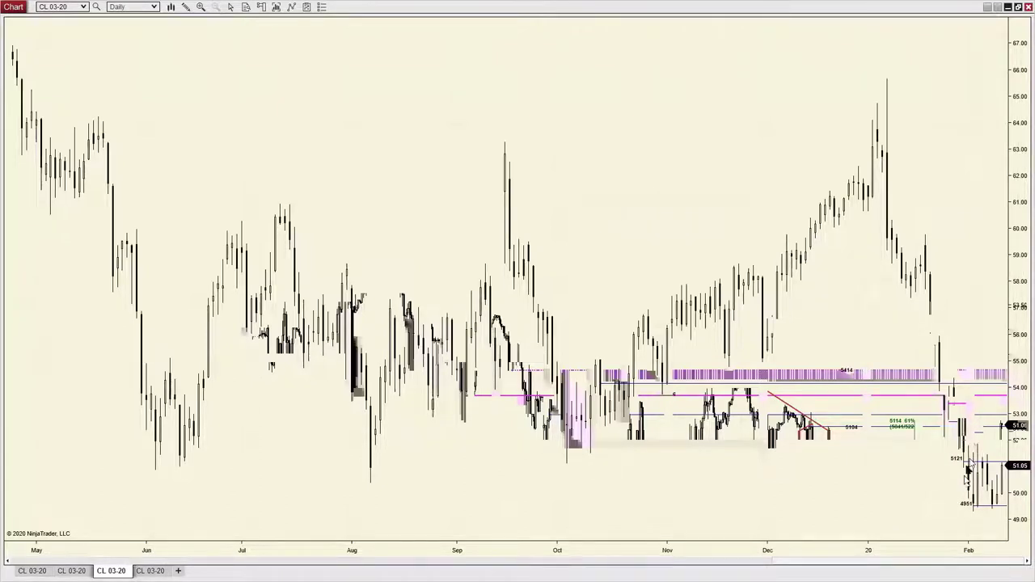
pyautogui.click(68, 572)
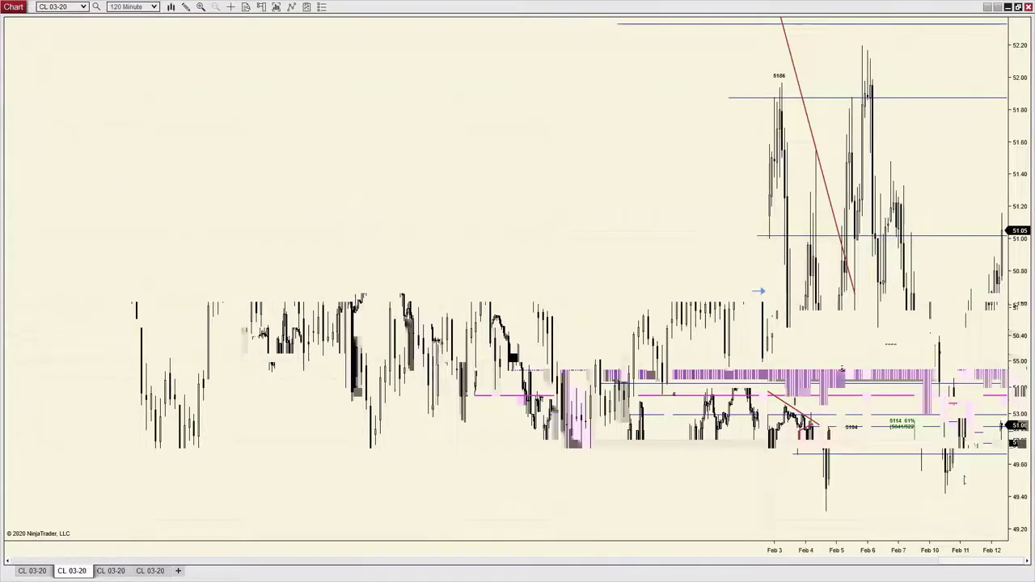
pyautogui.click(29, 571)
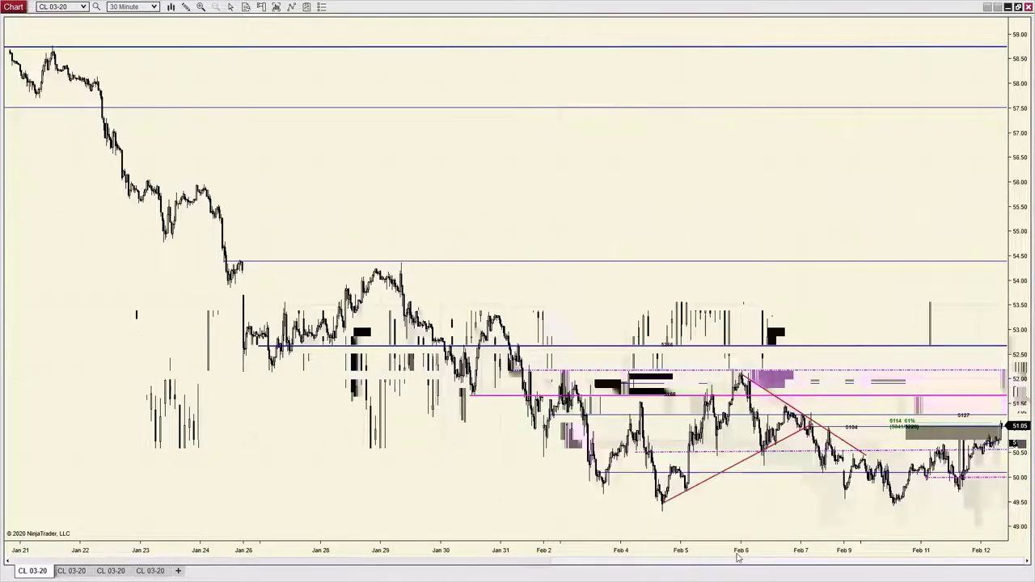
pyautogui.moveTo(738, 558); pyautogui.dragTo(510, 541)
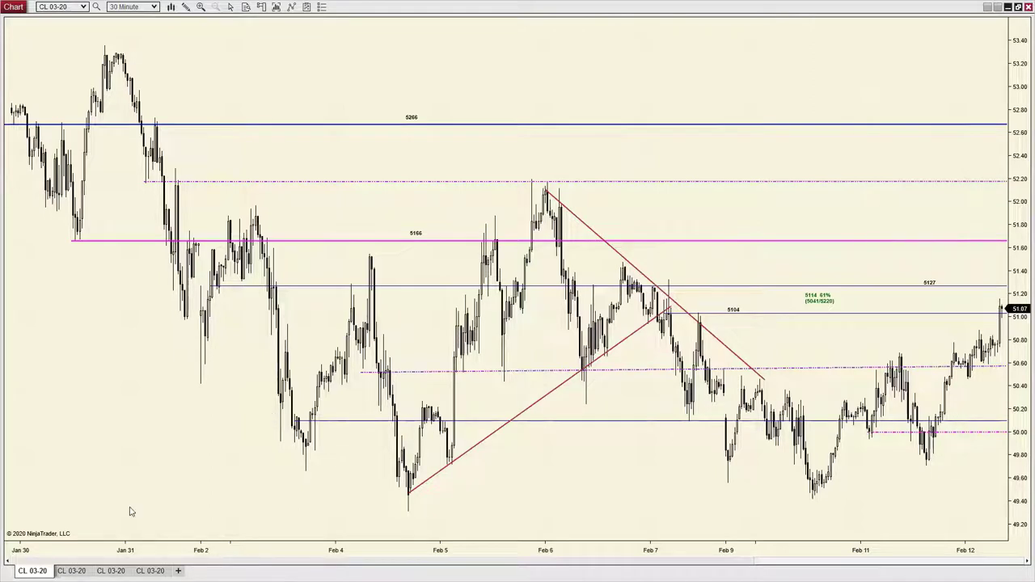
pyautogui.click(149, 571)
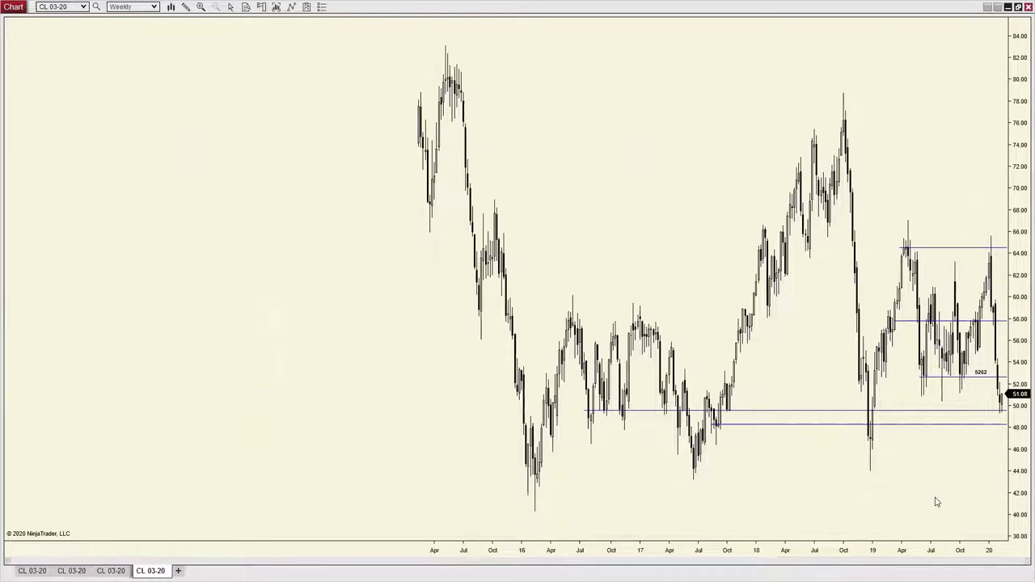
pyautogui.moveTo(775, 553); pyautogui.dragTo(474, 547)
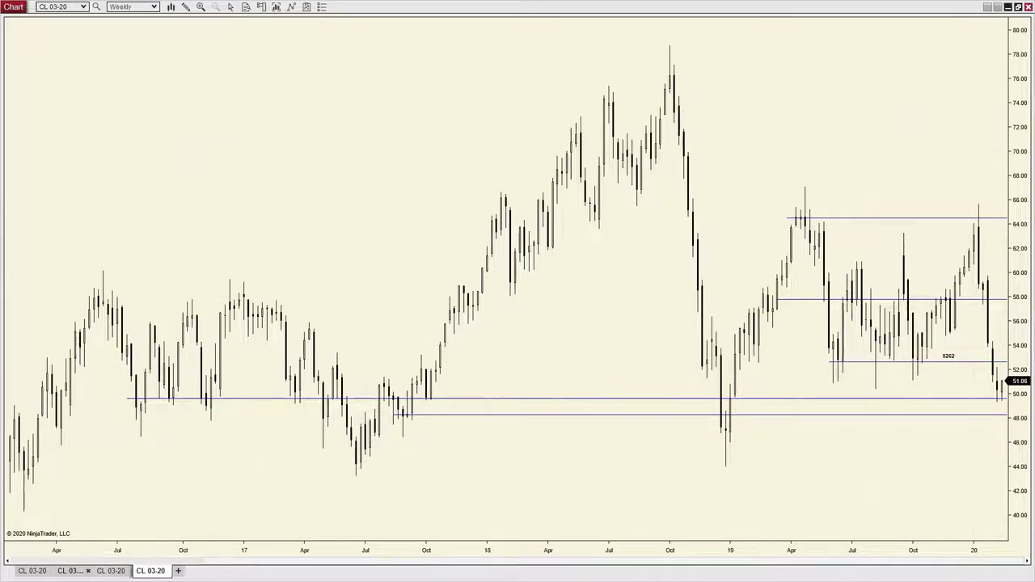
pyautogui.click(71, 571)
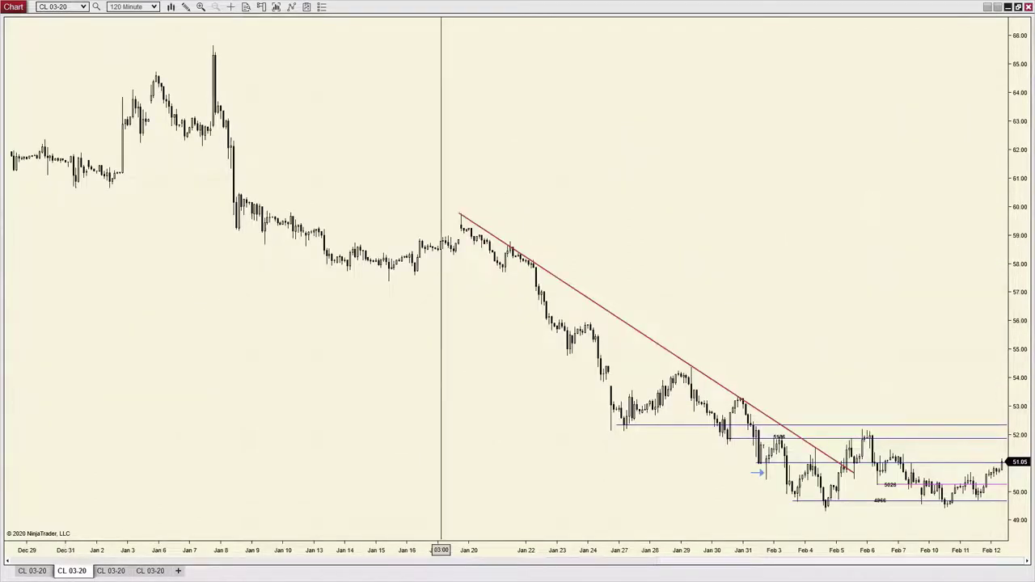
pyautogui.click(32, 571)
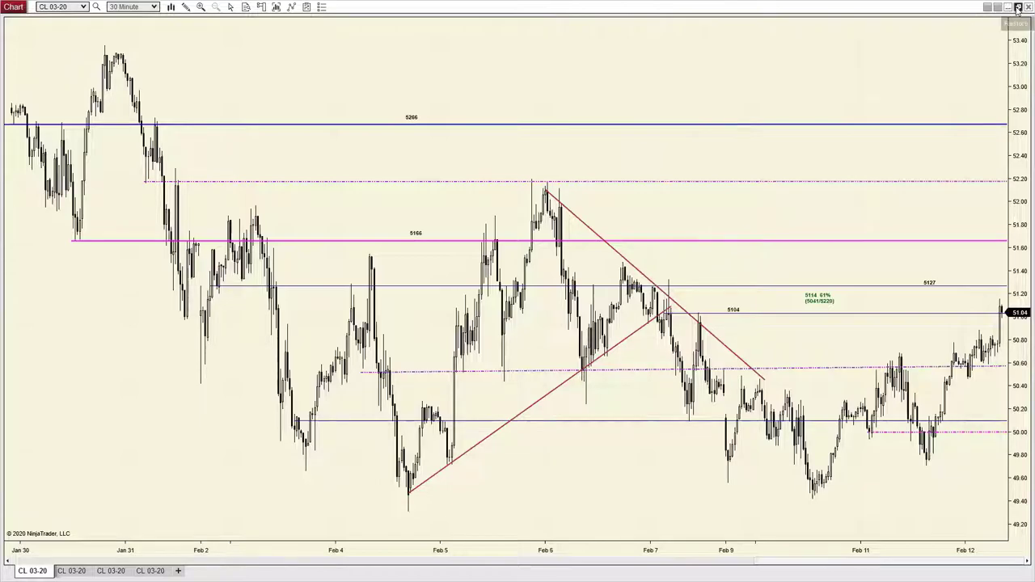
# Step: Minimize the NinjaTrader crude oil window and replace DXY with EURUSD on the top-left chart
pyautogui.press('super+Down')
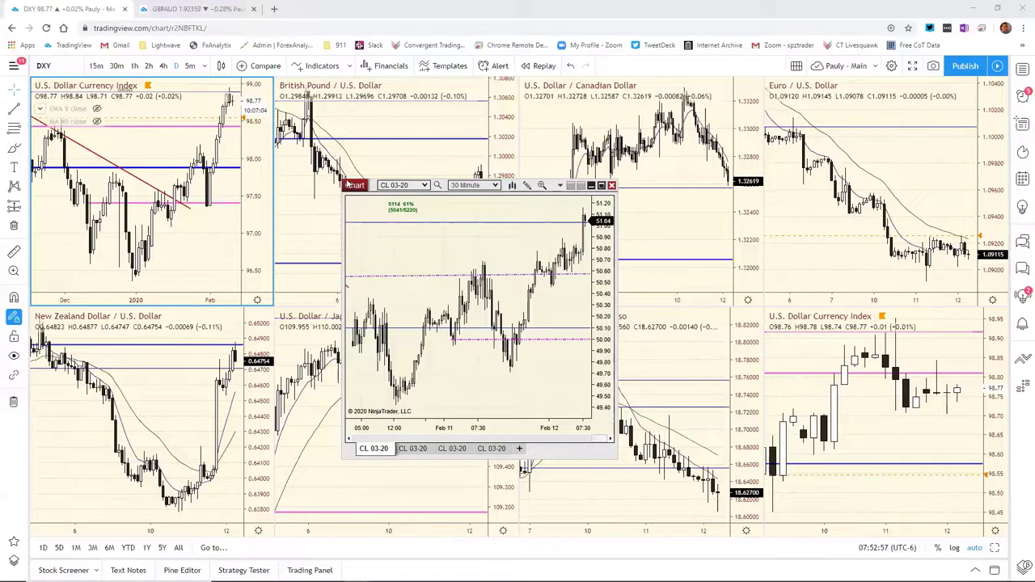
pyautogui.press('super+Down')
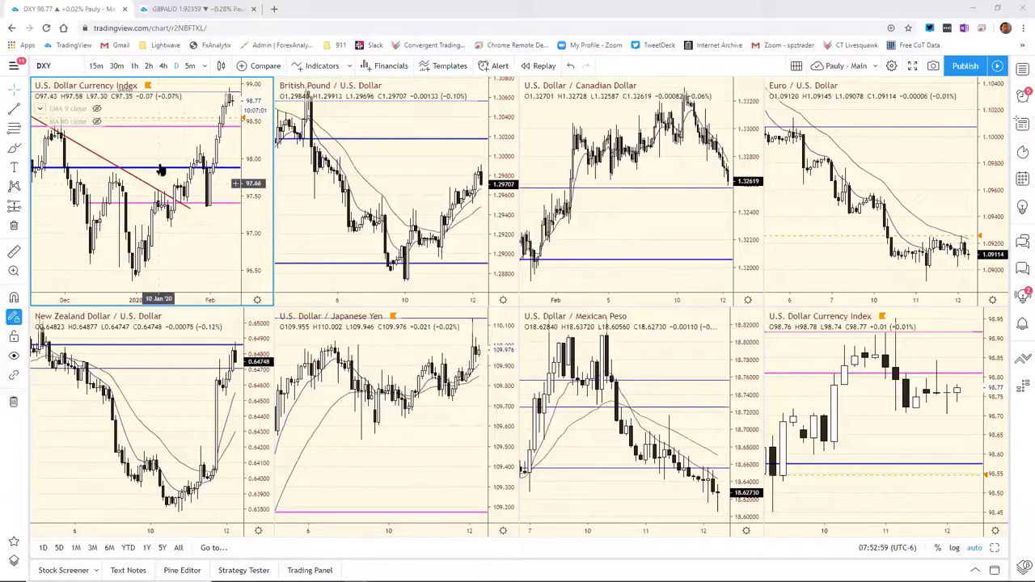
pyautogui.write('EURUSD')
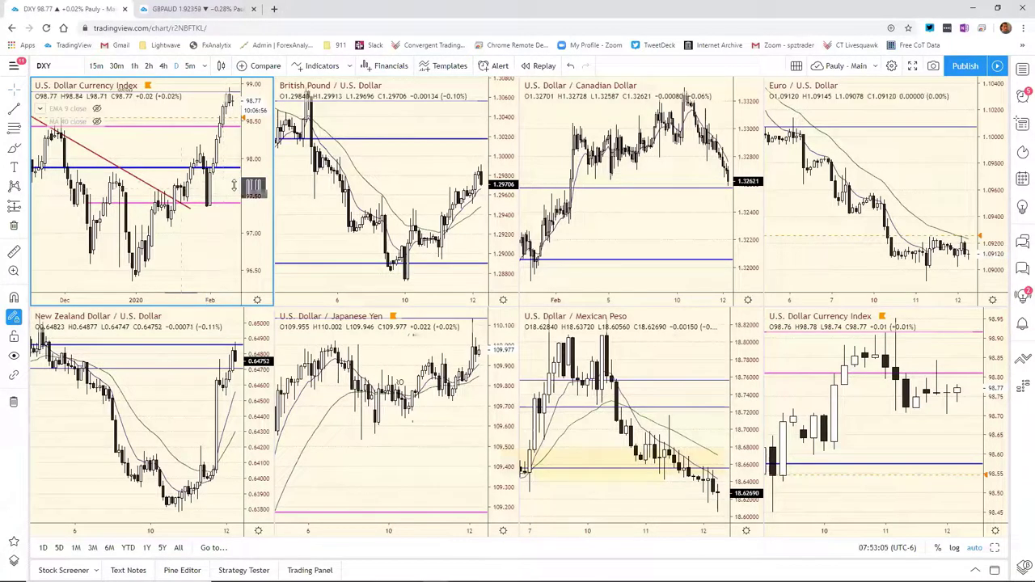
pyautogui.write('EURUSD')
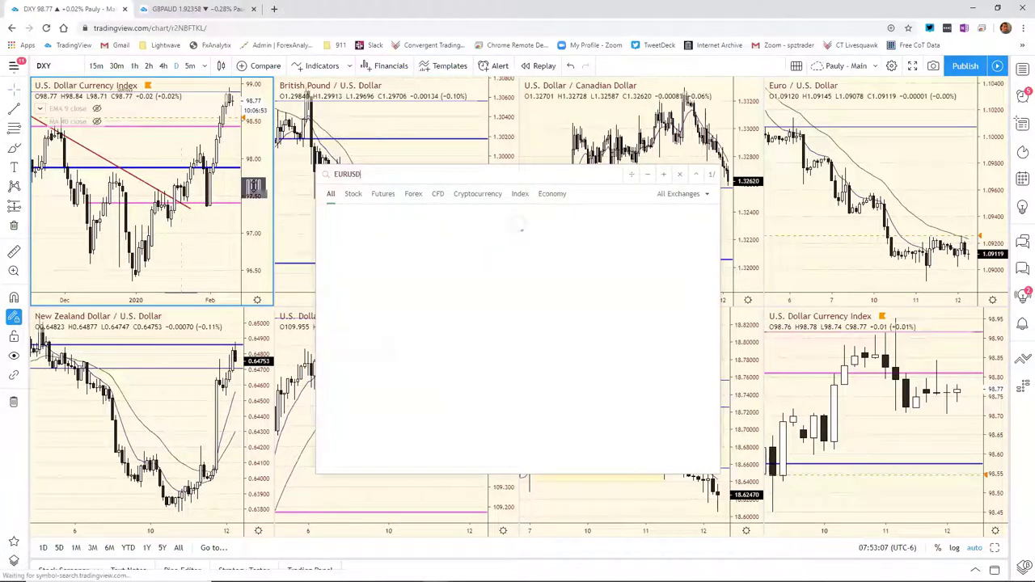
pyautogui.press('Return')
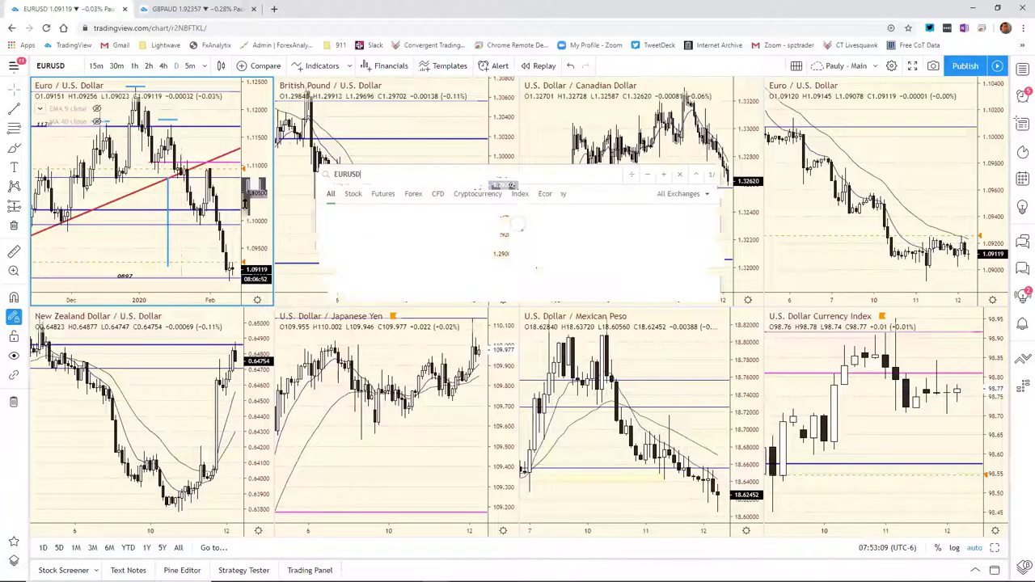
# Step: Maximize the EURUSD daily chart and zoom to review its levels back to mid-2019
pyautogui.click(995, 551)
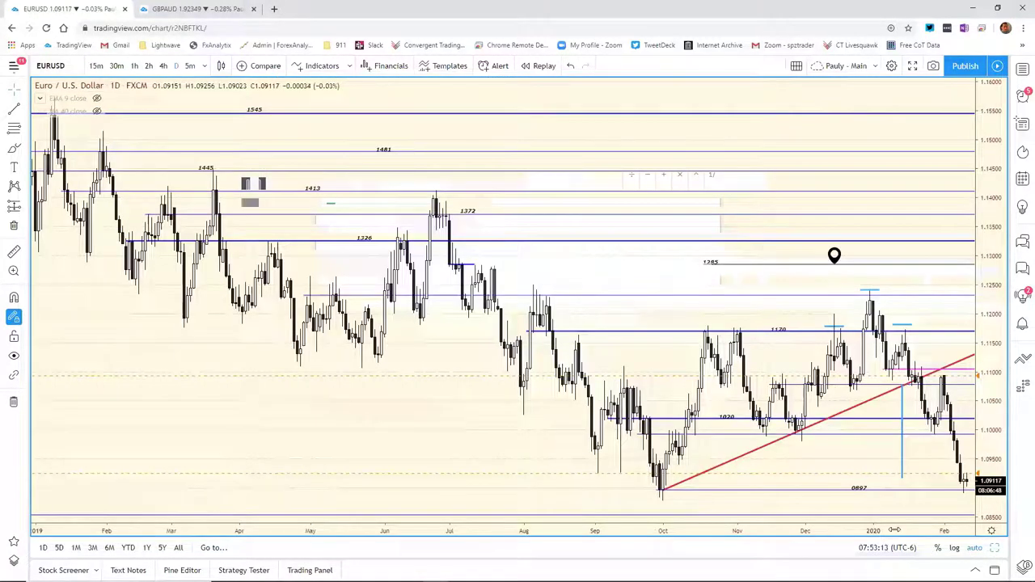
pyautogui.scroll(5, 894, 530)
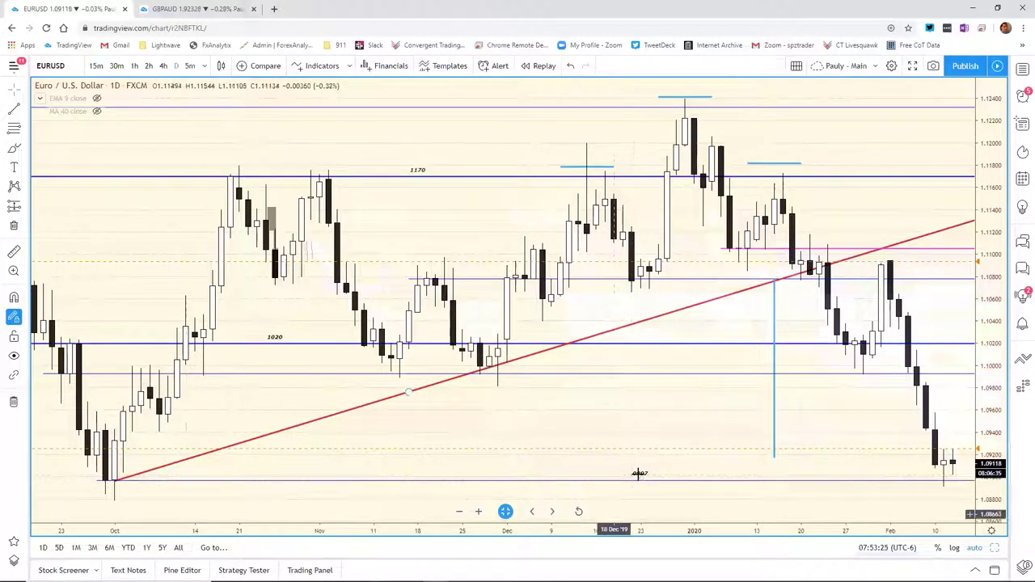
pyautogui.scroll(-2, 681, 536)
pyautogui.scroll(-2, 680, 537)
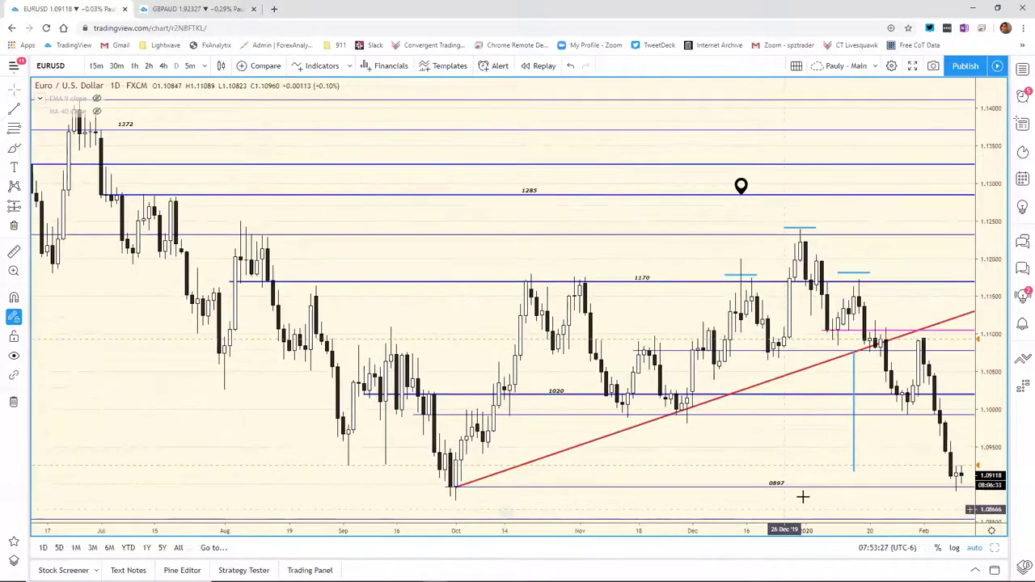
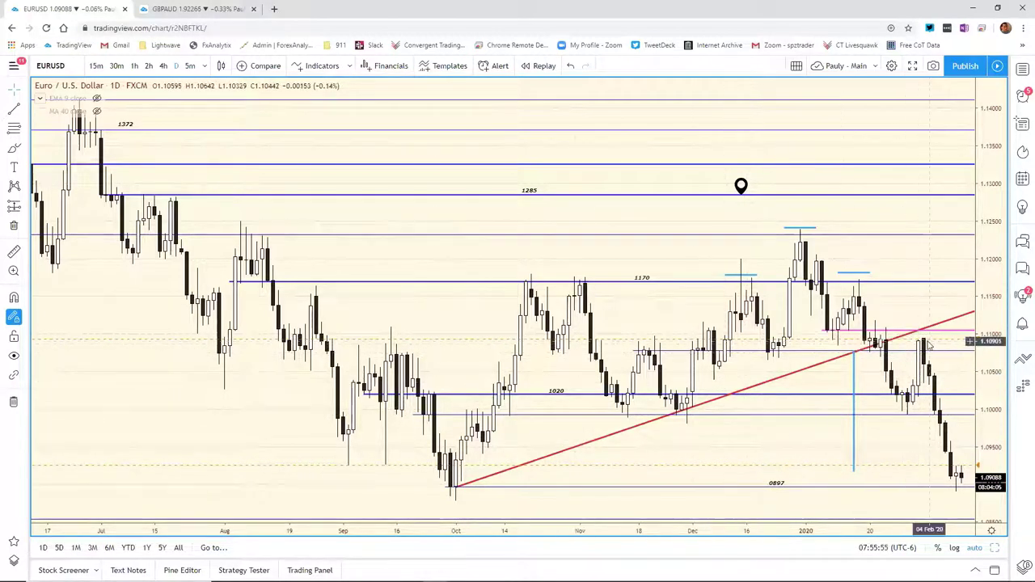
# Step: Lower the pink EURUSD level to about 1.1106, then shift the NinjaTrader crude chart slightly left
pyautogui.moveTo(817, 326); pyautogui.dragTo(819, 330)
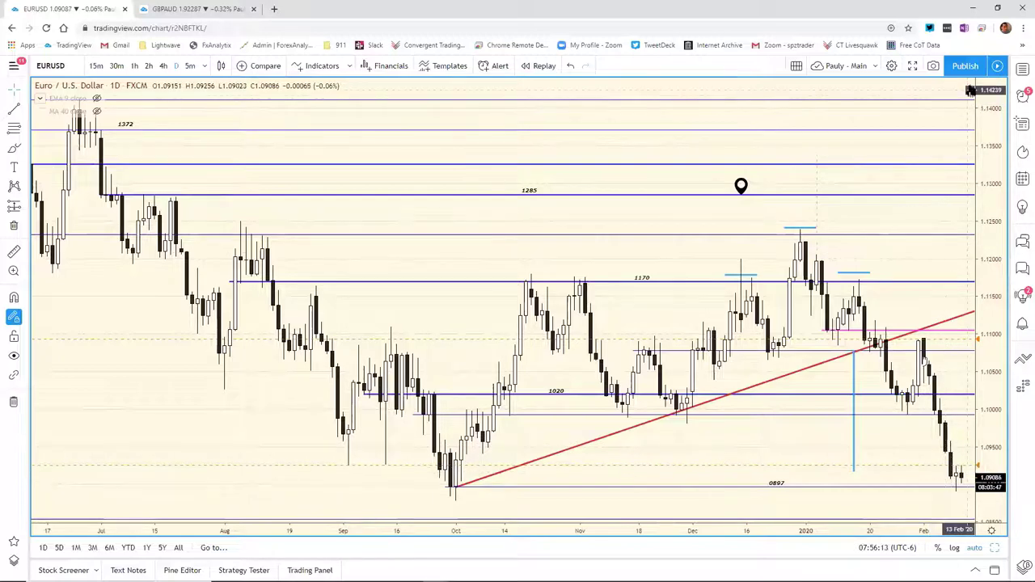
pyautogui.click(997, 8)
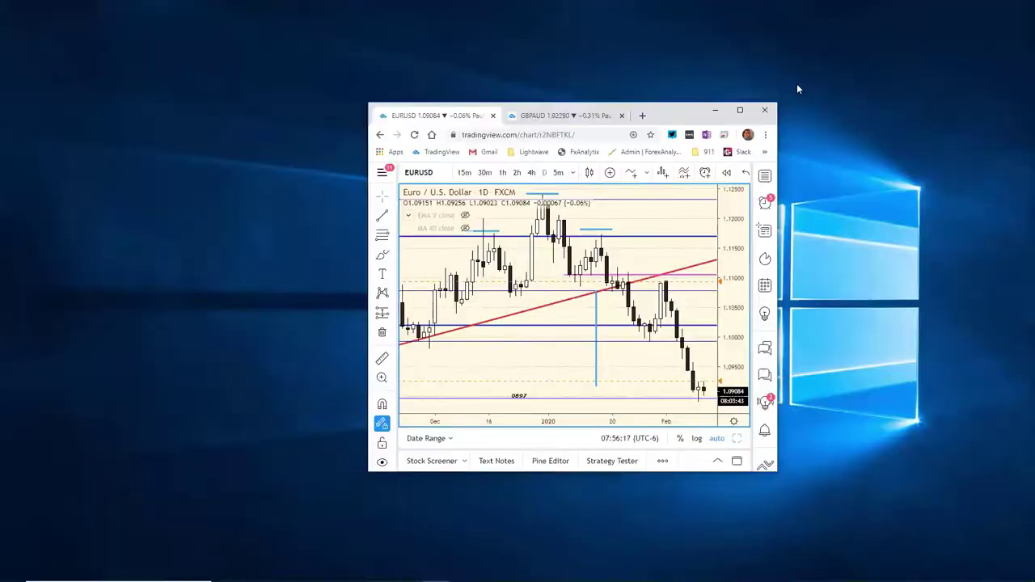
pyautogui.click(739, 110)
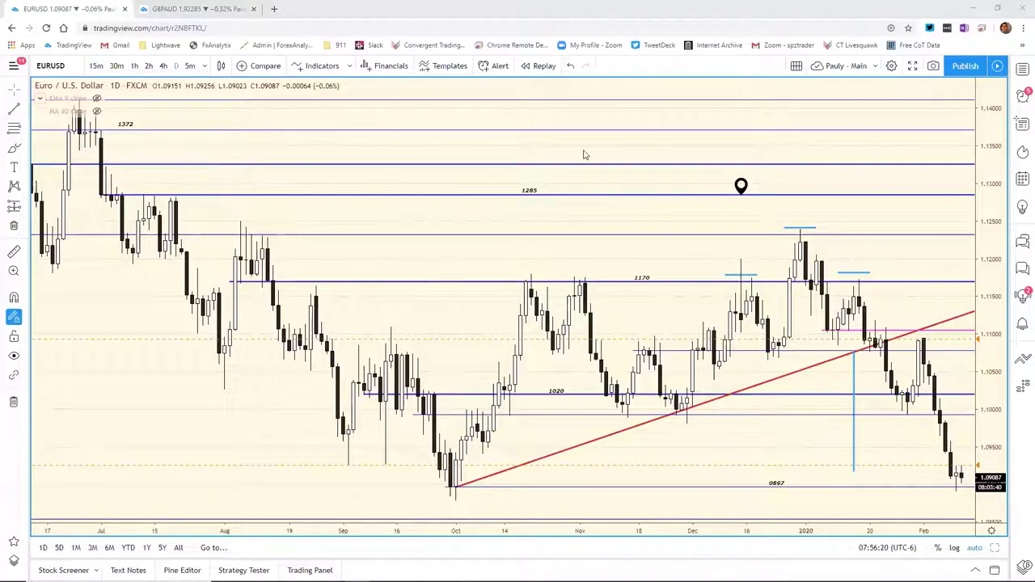
pyautogui.hotkey('alt', 'Tab')
pyautogui.moveTo(445, 164); pyautogui.dragTo(432, 164)
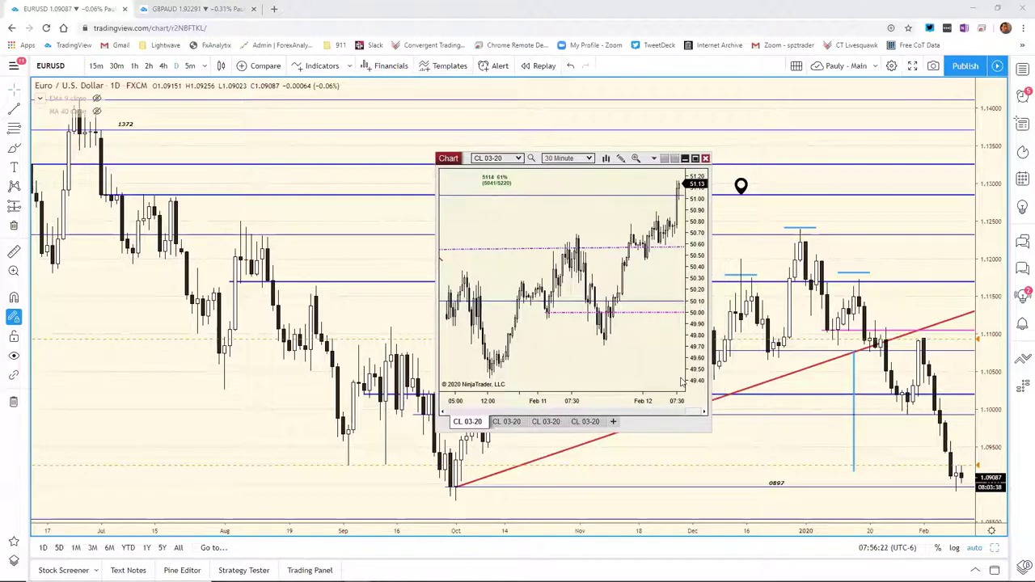
# Step: Maximize the NinjaTrader CL 03-20 30-minute chart to full screen
pyautogui.click(695, 158)
pyautogui.press('super+Up')
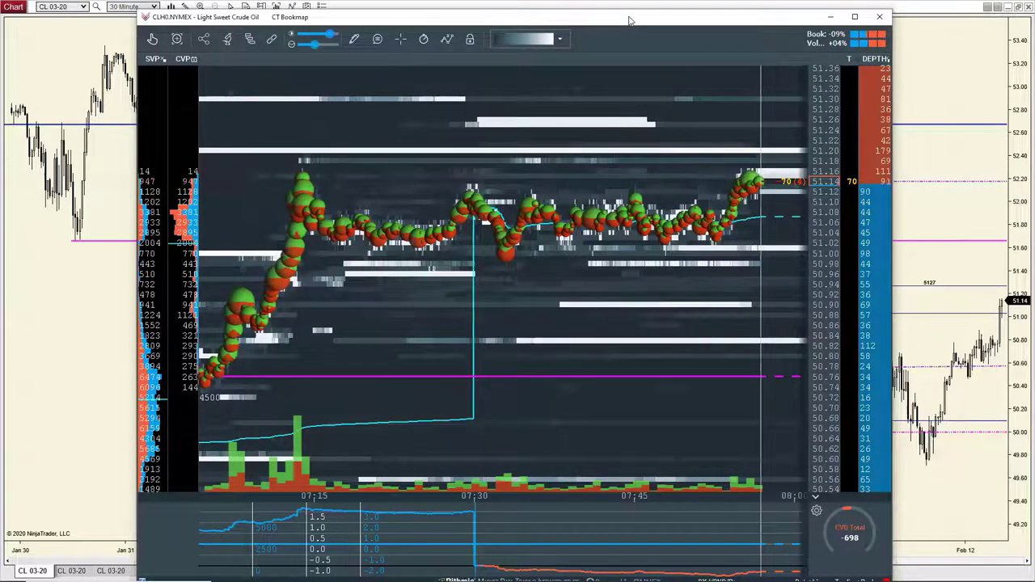
pyautogui.click(880, 16)
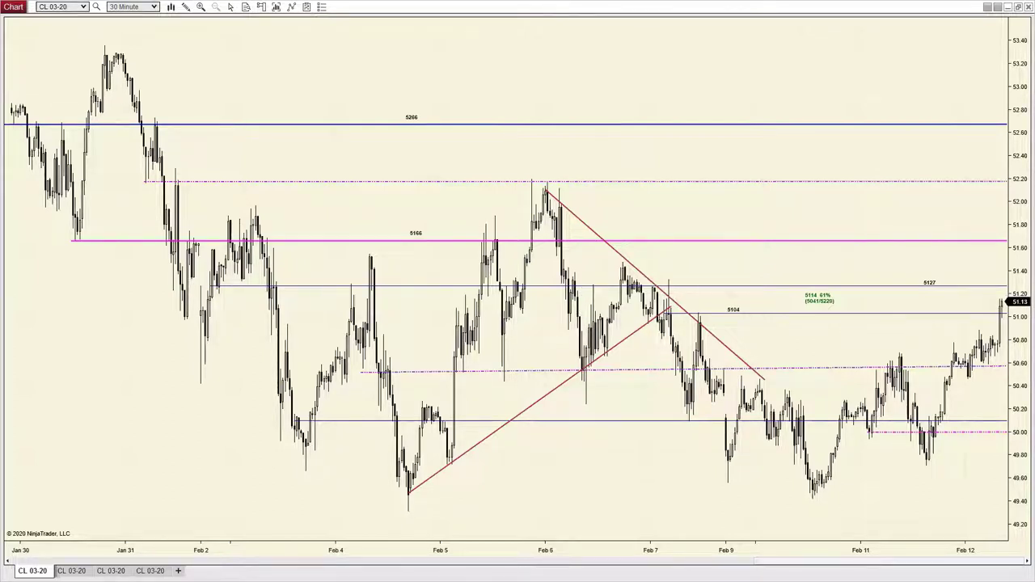
pyautogui.hotkey('alt', 'Tab')
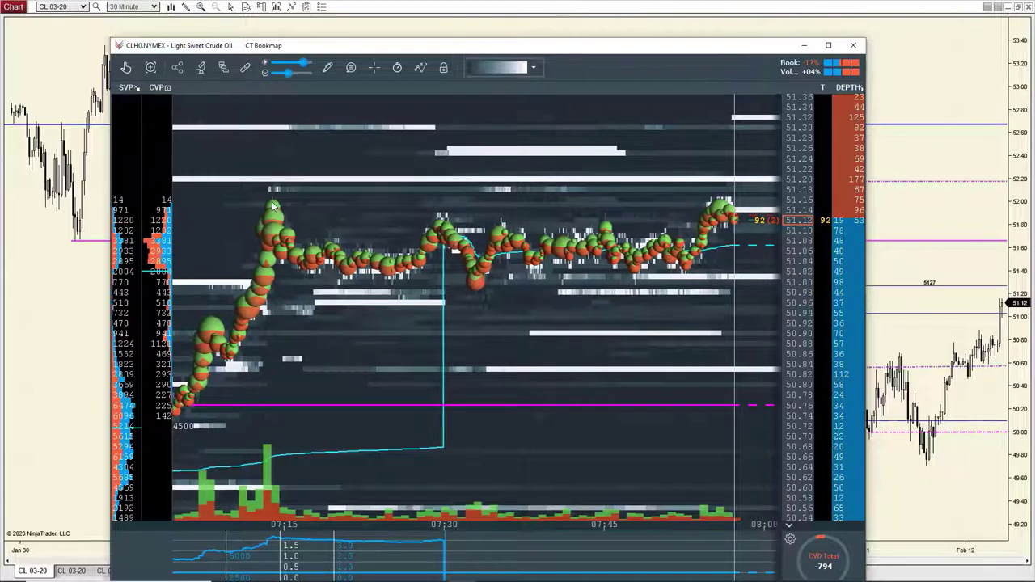
pyautogui.click(606, 48)
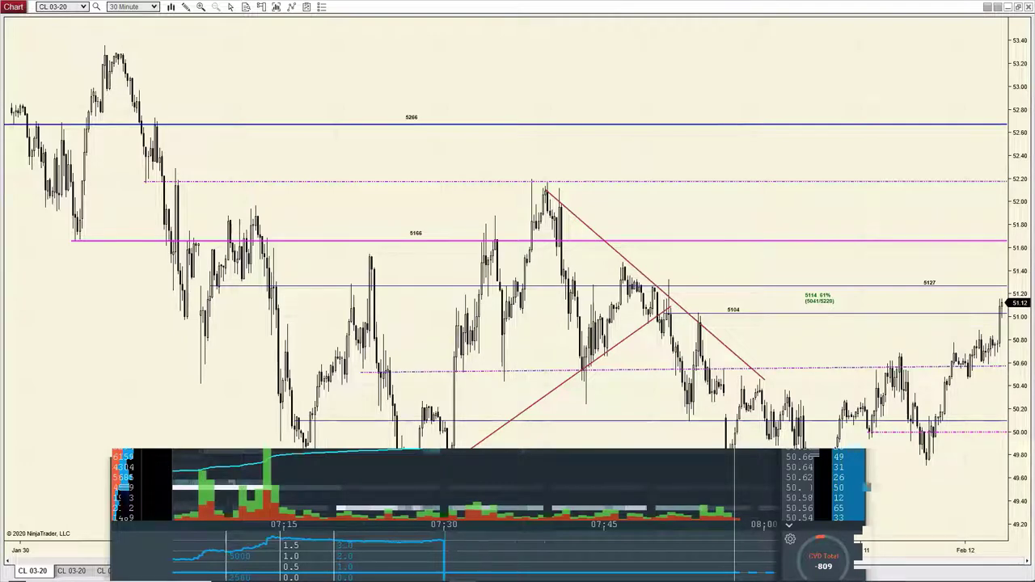
pyautogui.hotkey('alt', 'Tab')
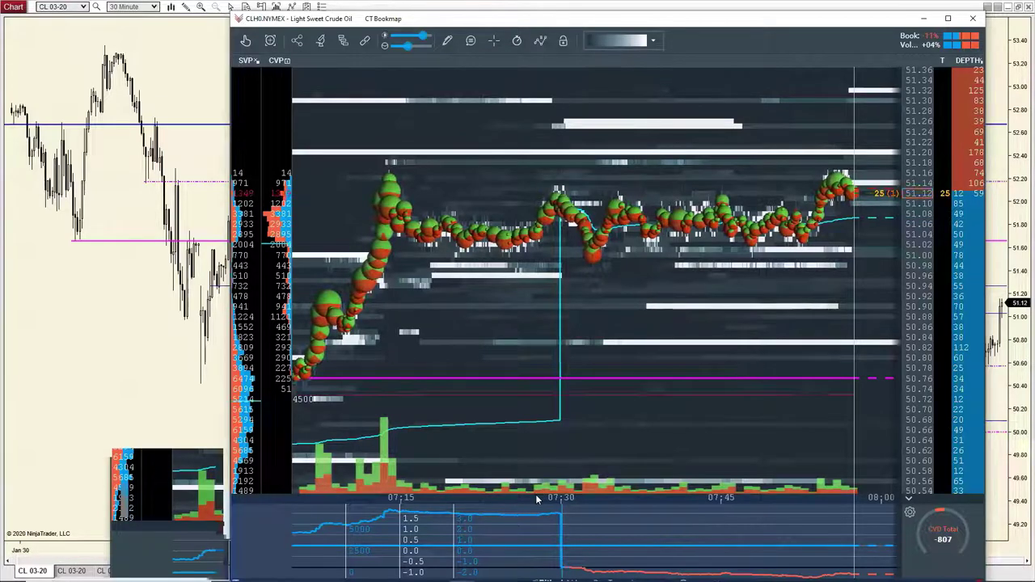
# Step: Compress the Bookmap time axis to show 12 Feb 04:00–08:00, then reposition the window
pyautogui.moveTo(536, 497); pyautogui.dragTo(801, 498)
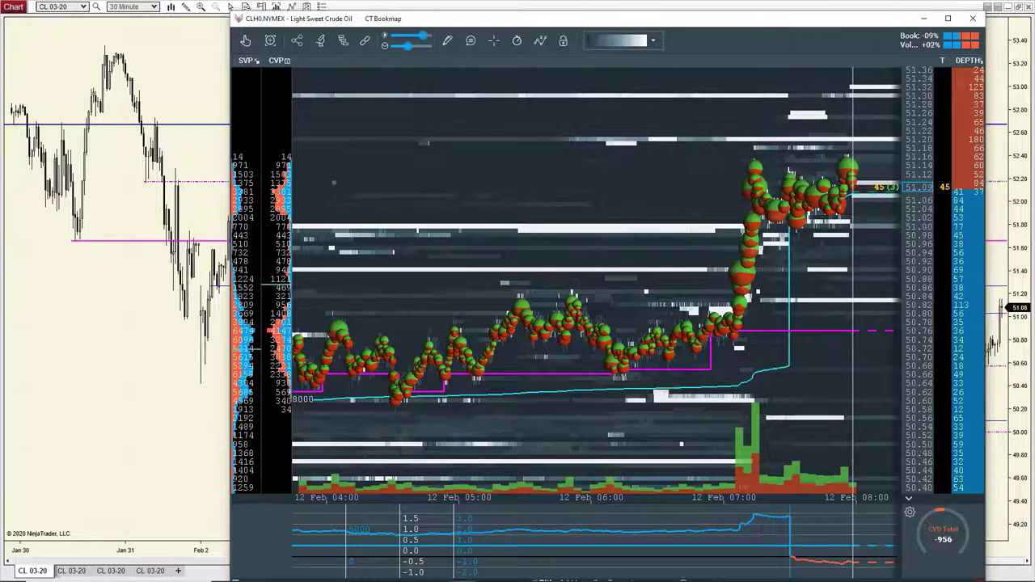
pyautogui.moveTo(232, 291); pyautogui.dragTo(577, 291)
# Step: Bring the Bookmap CLH0.NYMEX heatmap window back to the front
pyautogui.click(1009, 312)
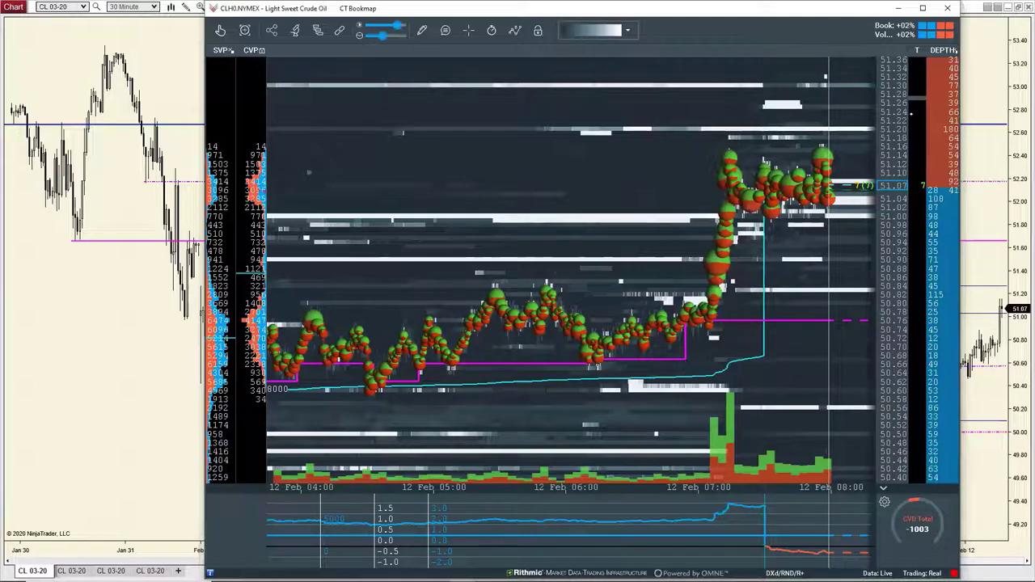
# Step: Stretch the Bookmap price scale to 51.42–50.34, then switch back to NinjaTrader
pyautogui.moveTo(916, 101); pyautogui.dragTo(931, 110)
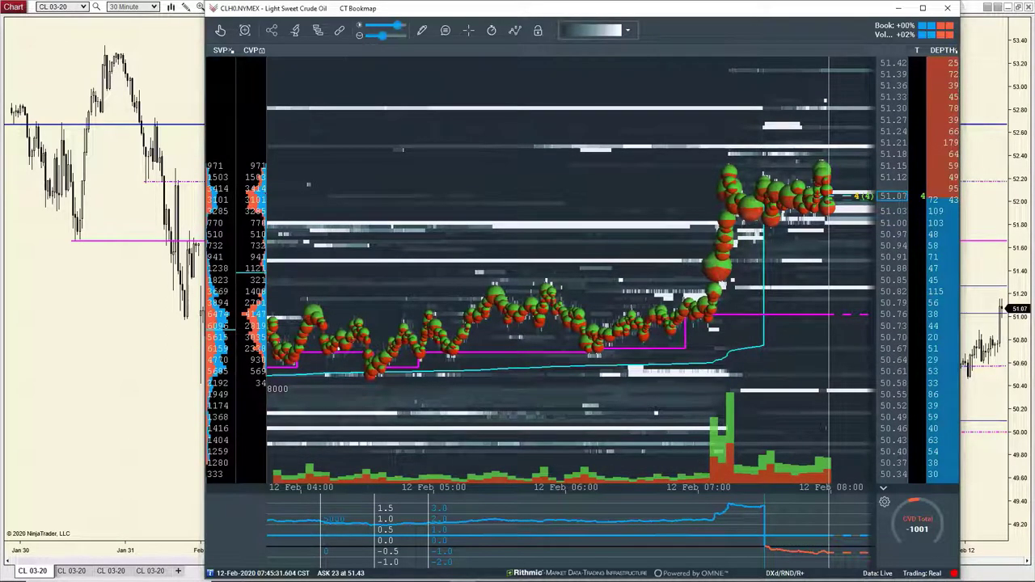
pyautogui.hotkey('alt', 'Tab')
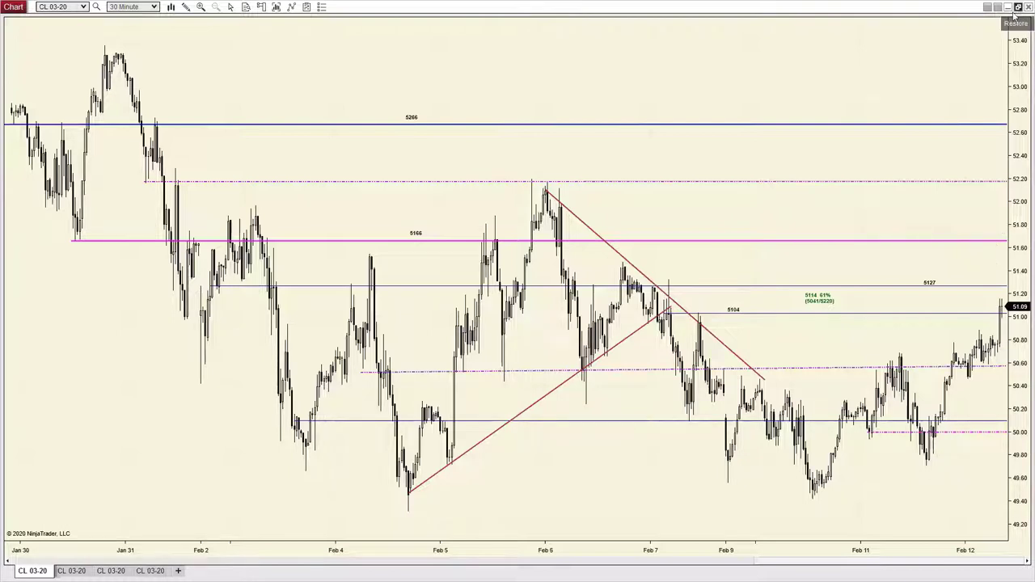
# Step: Restore the NinjaTrader crude chart to a small window and return to TradingView
pyautogui.press('super+Down')
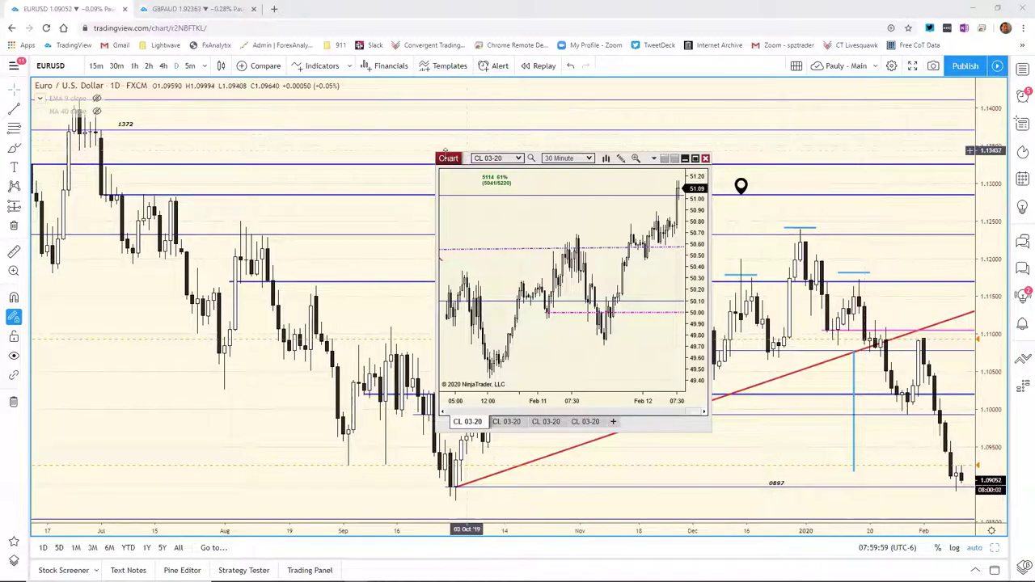
pyautogui.hotkey('alt', 'Tab')
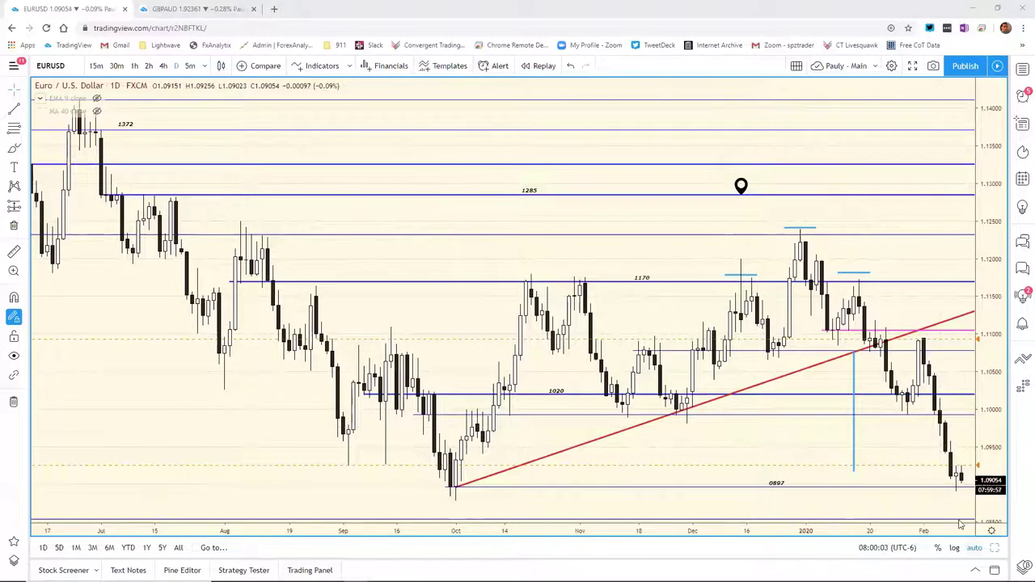
# Step: Load the eight-chart multi-pair currency layout, then close the TradingView tab
pyautogui.click(994, 550)
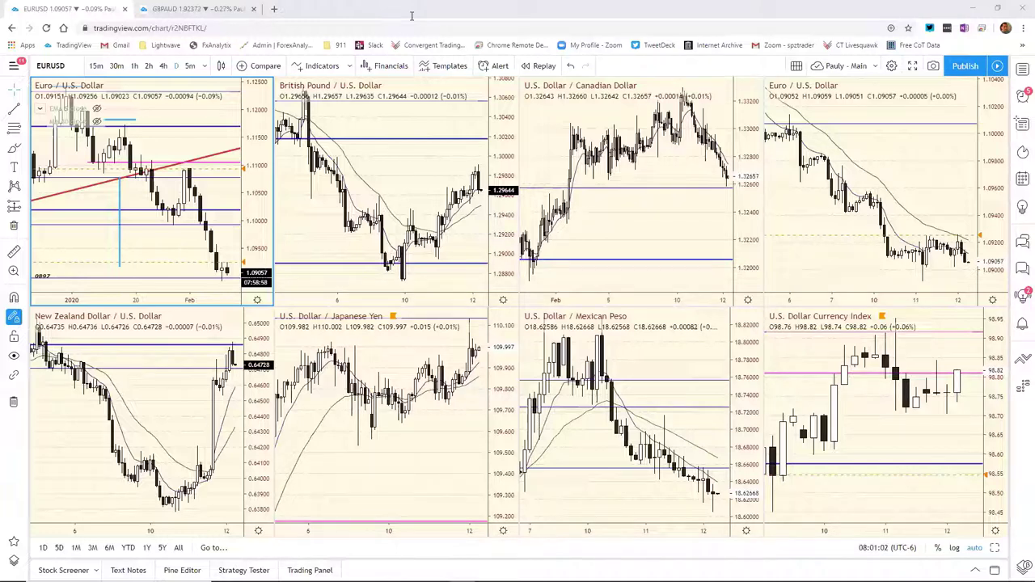
pyautogui.hotkey('ctrl', 'w')
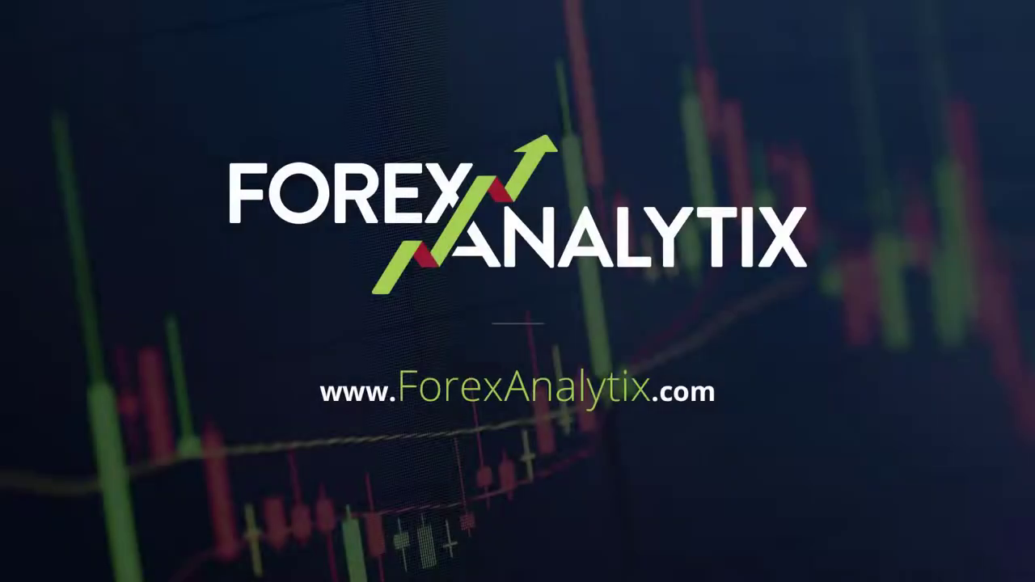